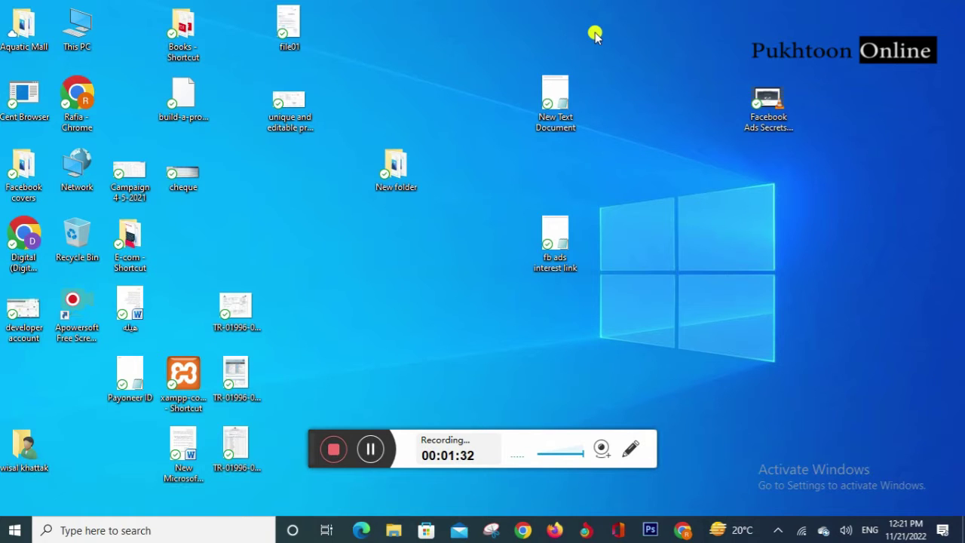
Step: Drag selection boxes across the desktop
left_click(467, 46)
left_click_drag(467, 46, 518, 280)
left_click_drag(435, 2, 523, 520)
left_click_drag(429, 2, 525, 539)
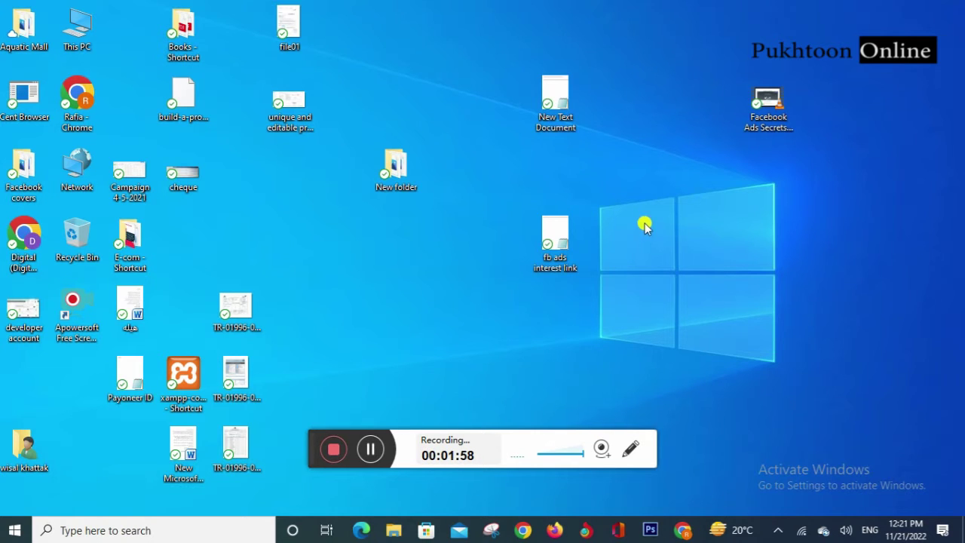
Step: Refresh the desktop repeatedly from its right-click menu
right_click(642, 160)
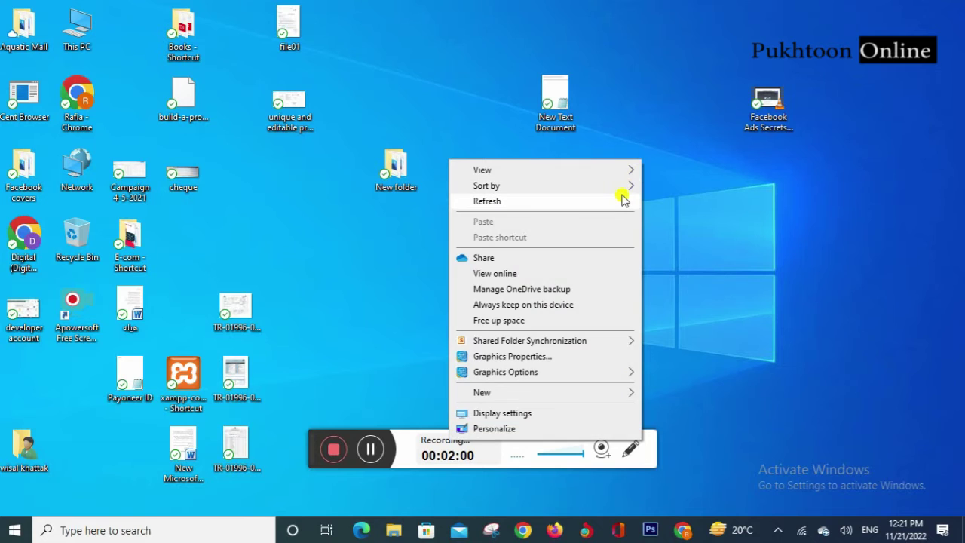
left_click(623, 197)
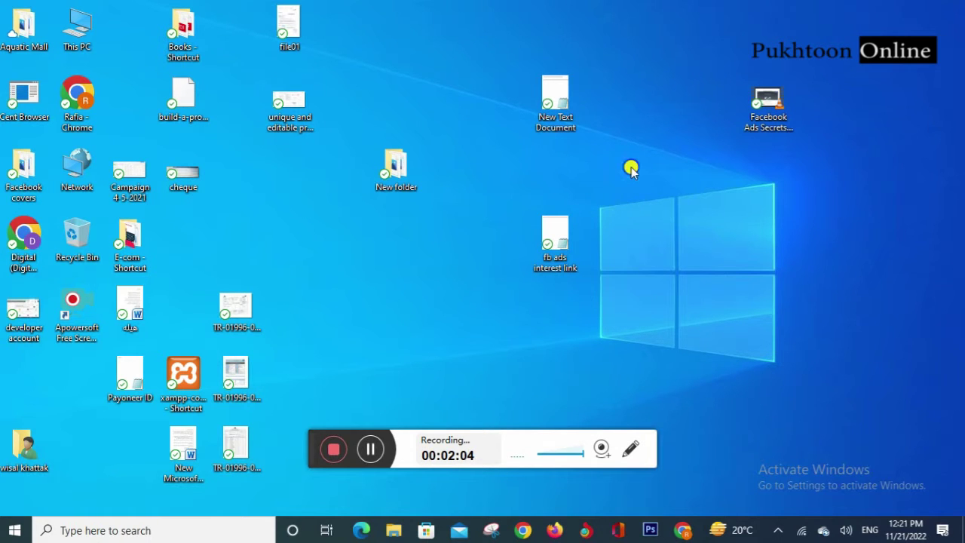
right_click(632, 166)
left_click(619, 209)
right_click(642, 166)
left_click(621, 205)
right_click(644, 163)
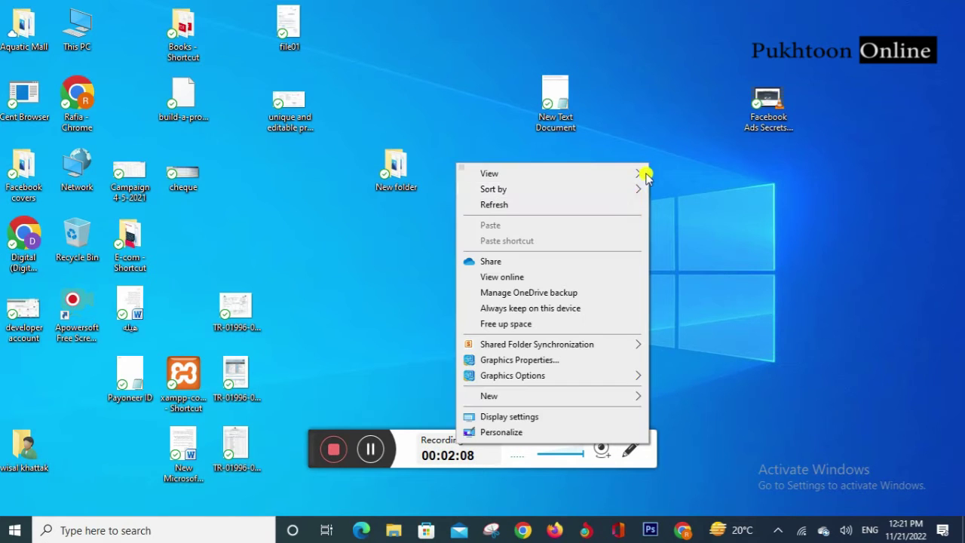
left_click(627, 207)
right_click(664, 172)
left_click(645, 211)
right_click(705, 183)
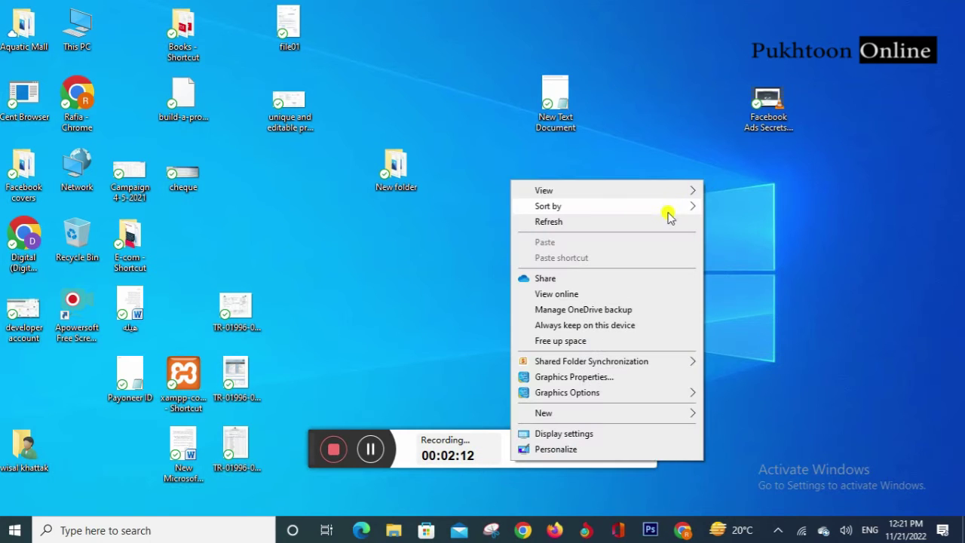
left_click(679, 221)
right_click(762, 203)
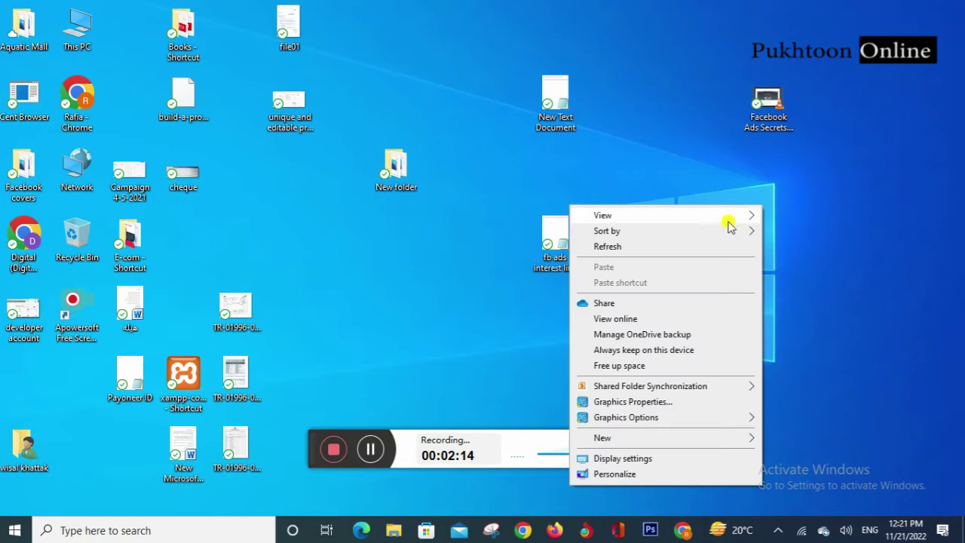
left_click(718, 248)
right_click(777, 190)
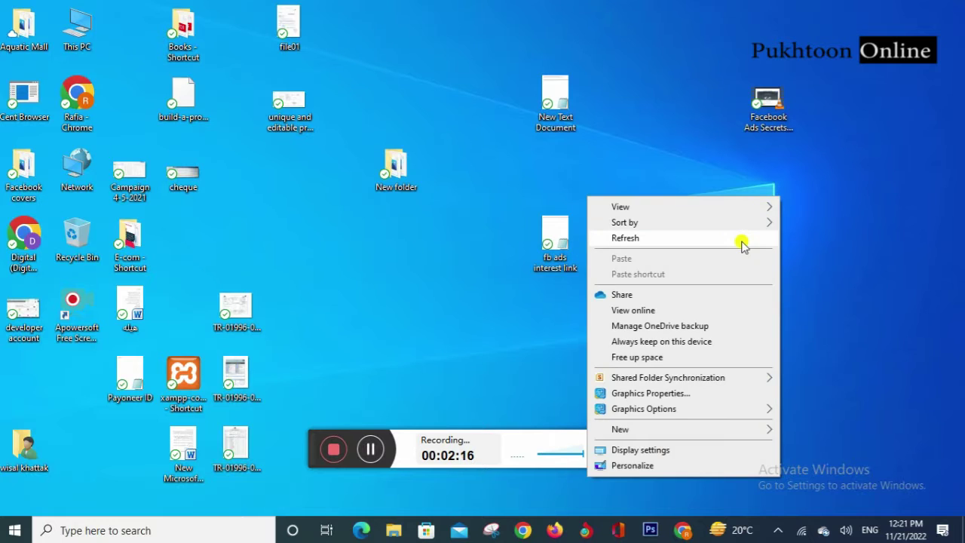
left_click(742, 243)
right_click(753, 198)
left_click(731, 236)
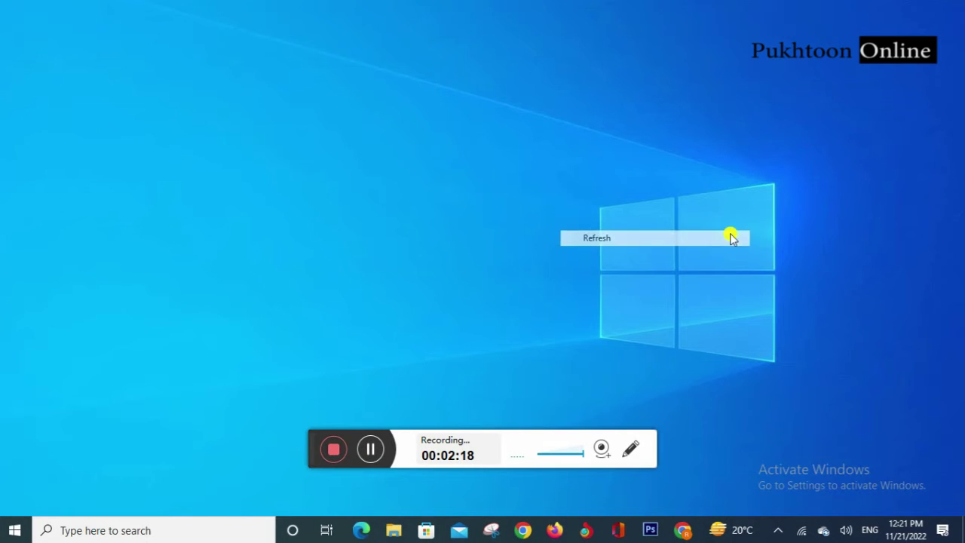
Step: Restore Chrome and open the 'Fiverr Invite link' email in the Gmail inbox
mouse_move(684, 535)
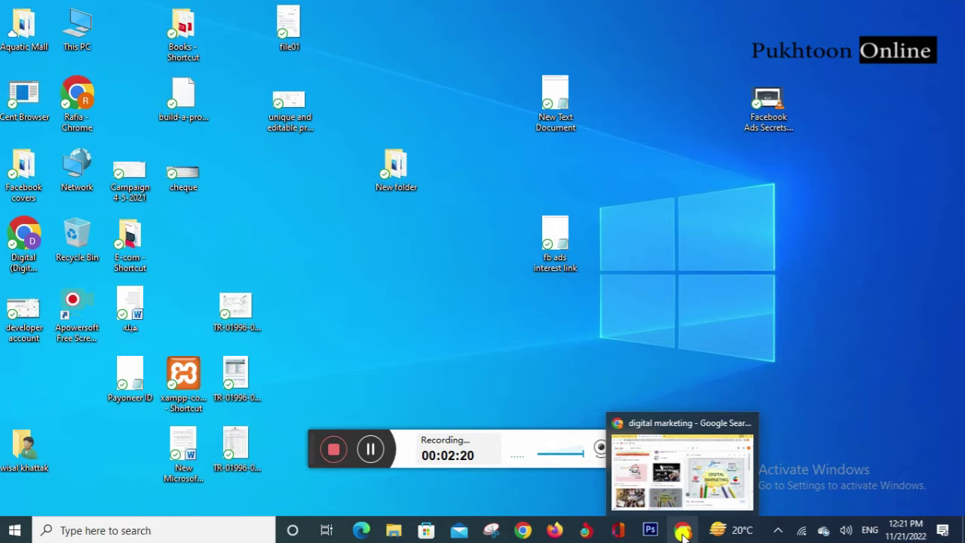
left_click(683, 533)
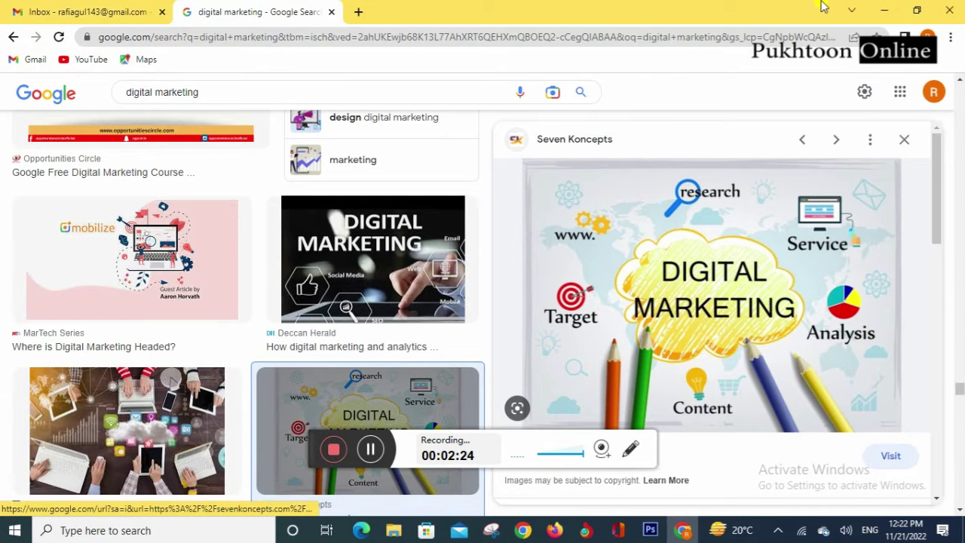
left_click(885, 9)
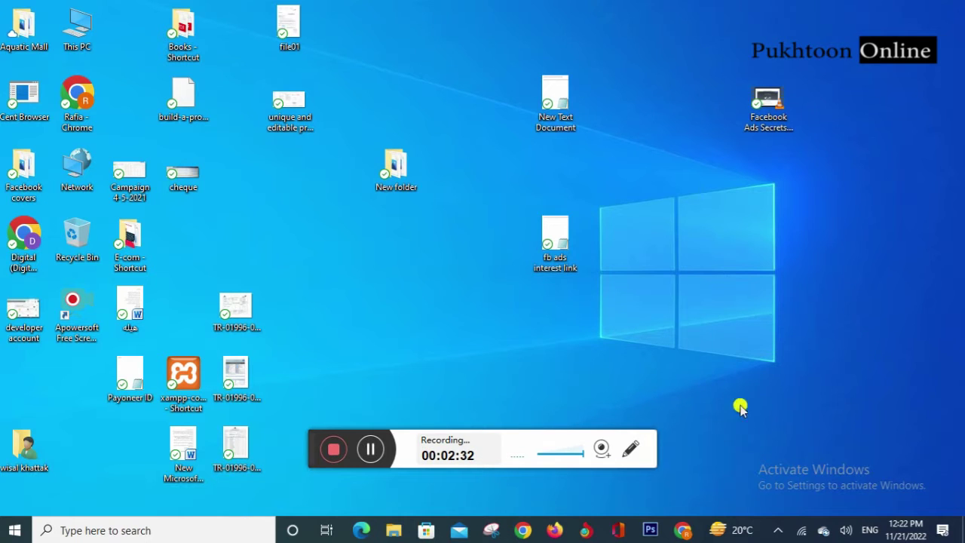
left_click(677, 533)
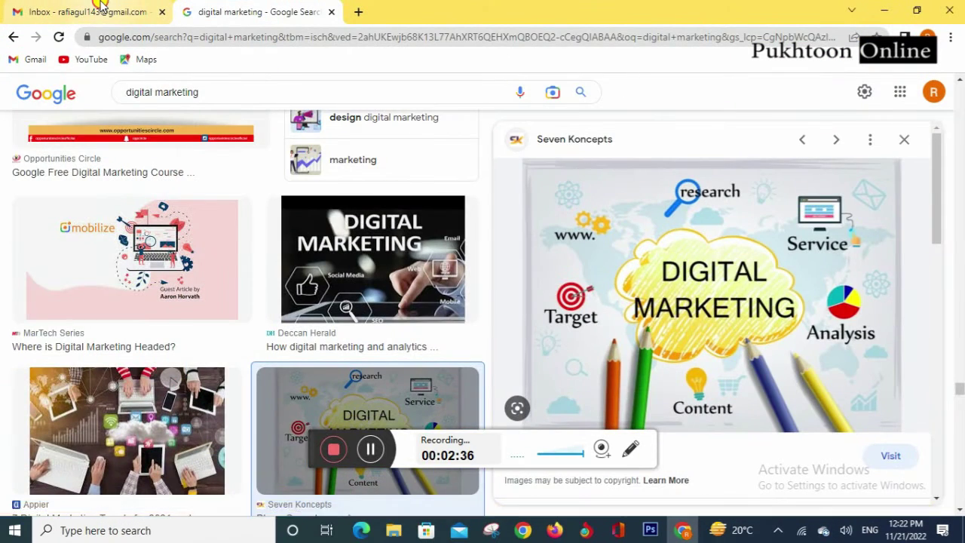
left_click(101, 9)
left_click(453, 328)
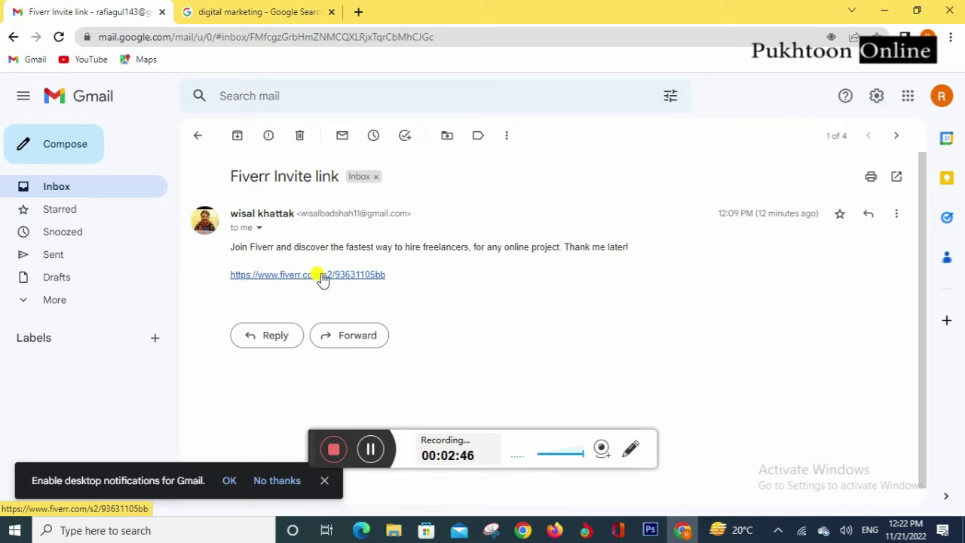
Step: Follow the Fiverr invite link, close the image search tab, and dismiss Google's sign-in prompt
left_click(324, 276)
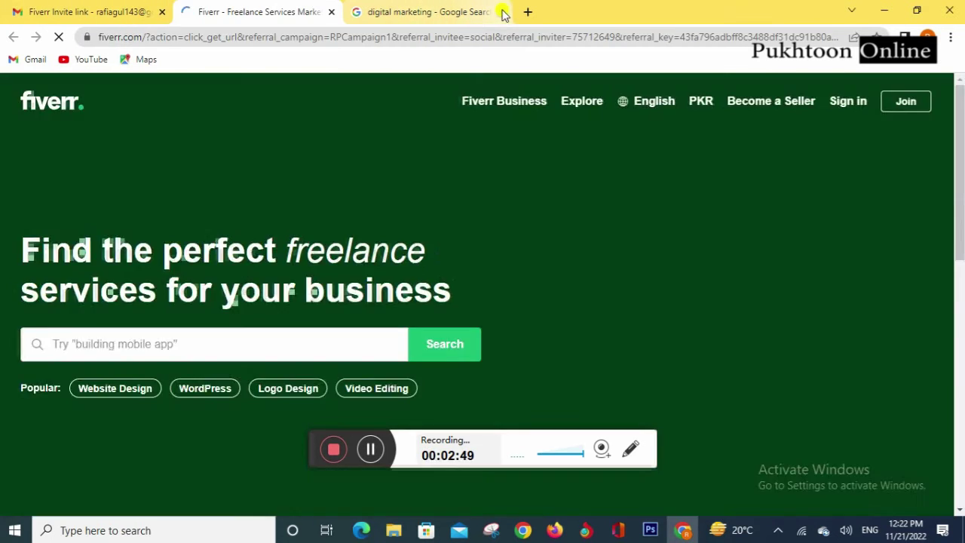
left_click(501, 12)
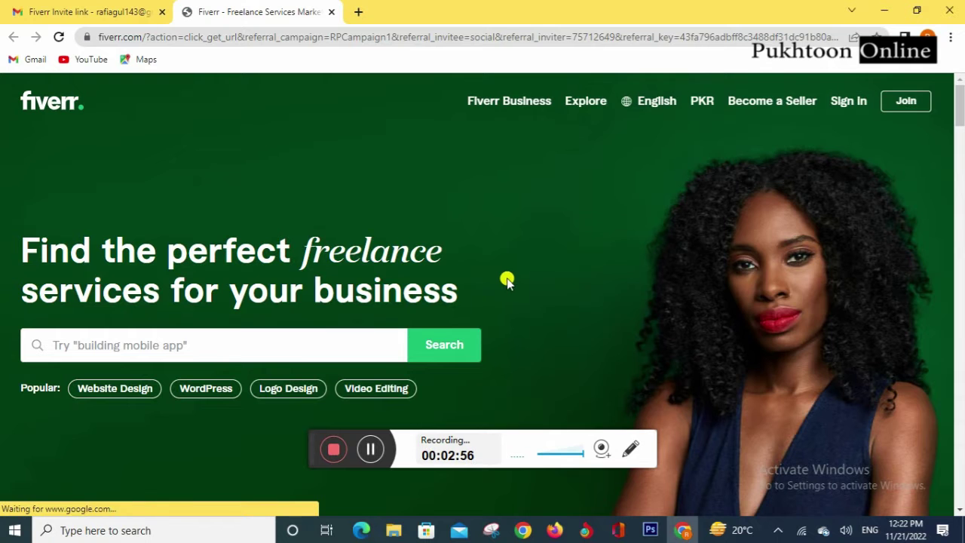
scroll(535, 317, "down", 1)
scroll(535, 317, "up", 1)
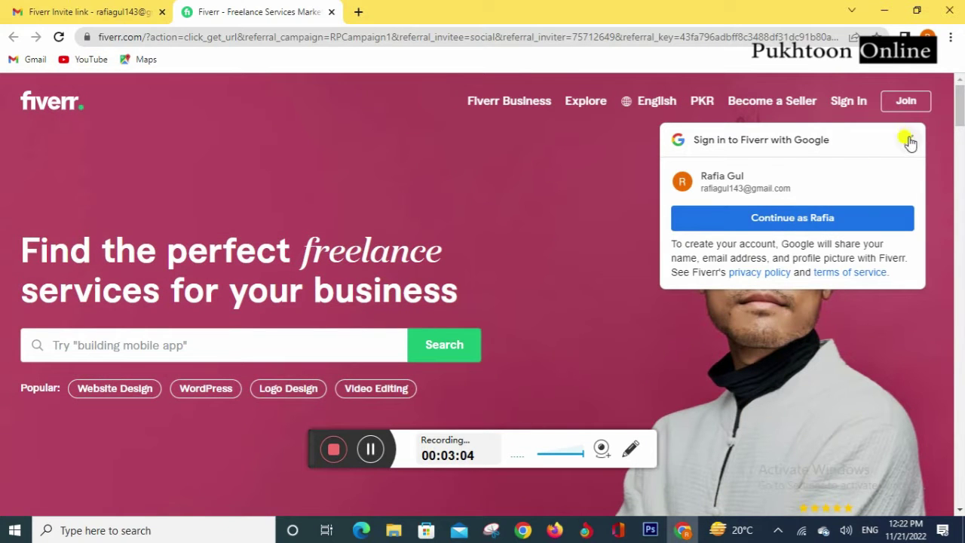
left_click(909, 140)
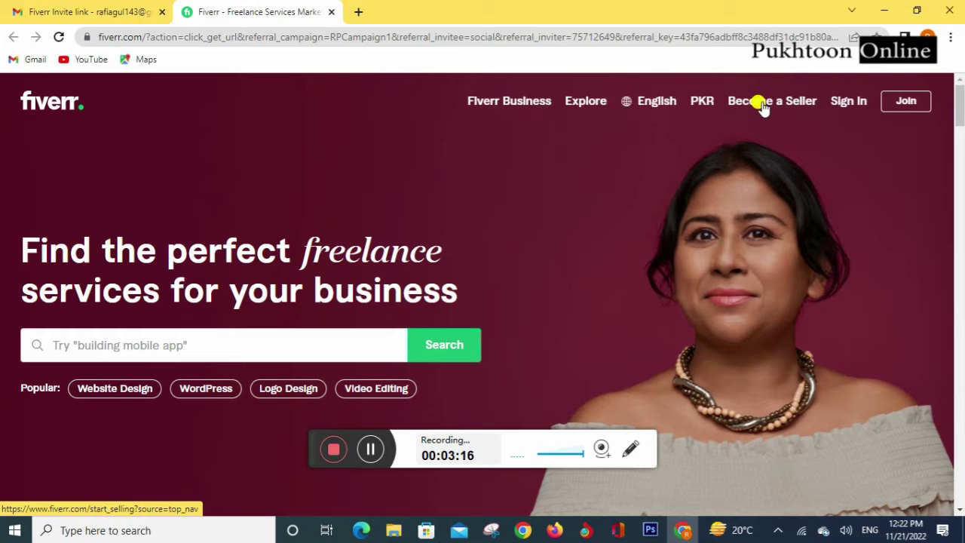
left_click(762, 105)
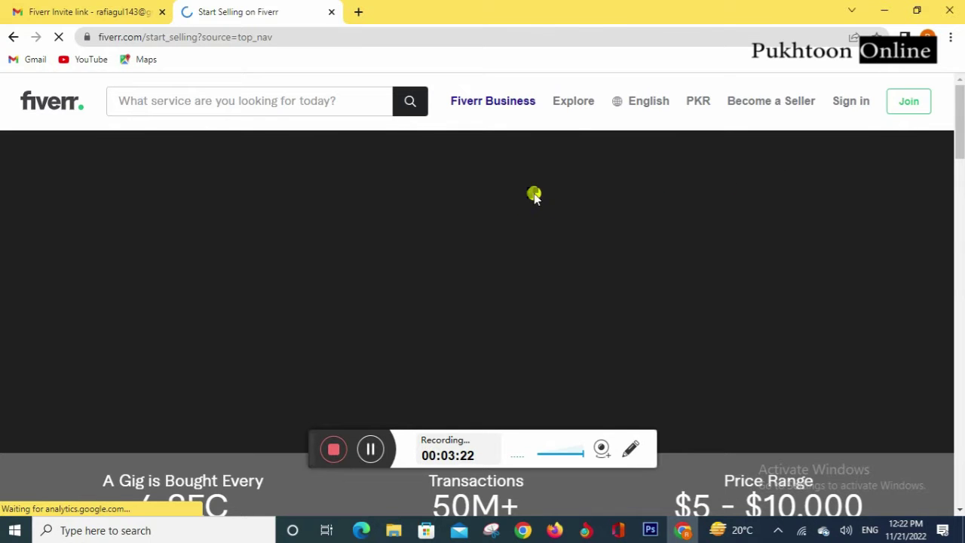
Step: Scroll the Start Selling page until the Join Fiverr sign-up dialog appears
scroll(467, 216, "down", 3)
scroll(467, 216, "down", 3)
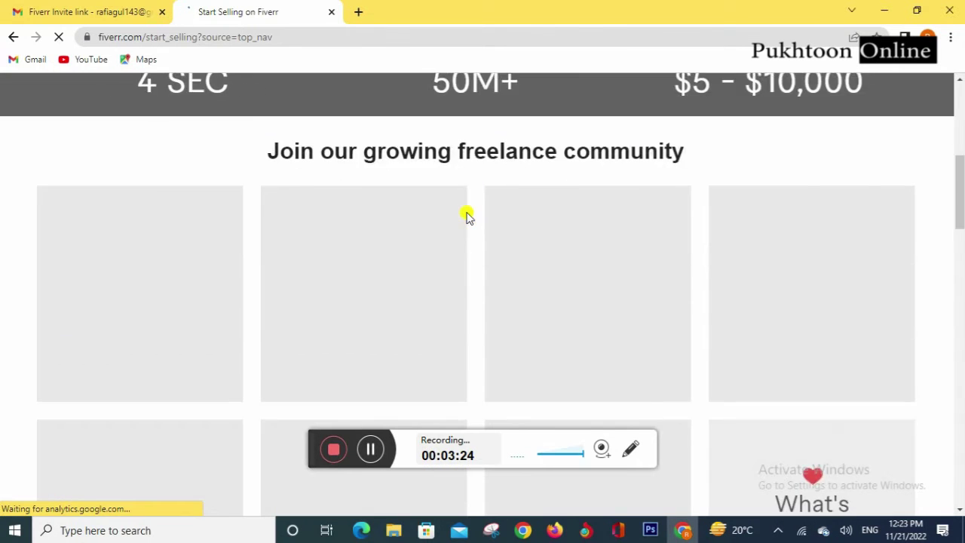
scroll(467, 215, "up", 5)
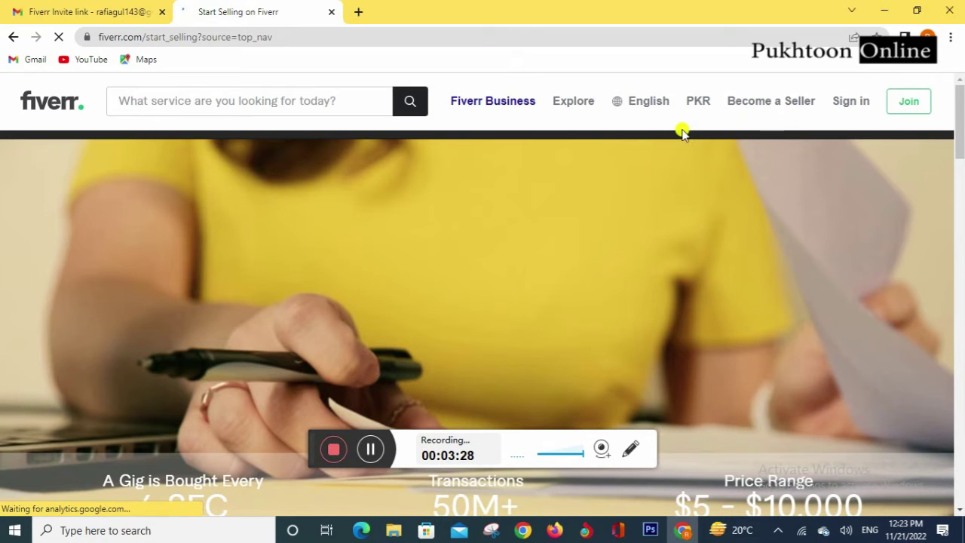
scroll(536, 188, "down", 5)
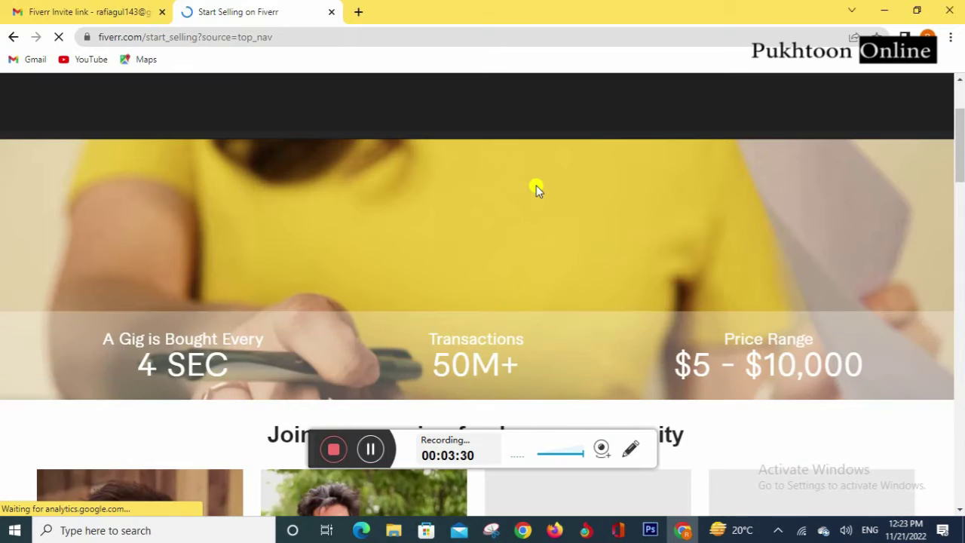
scroll(469, 220, "down", 2)
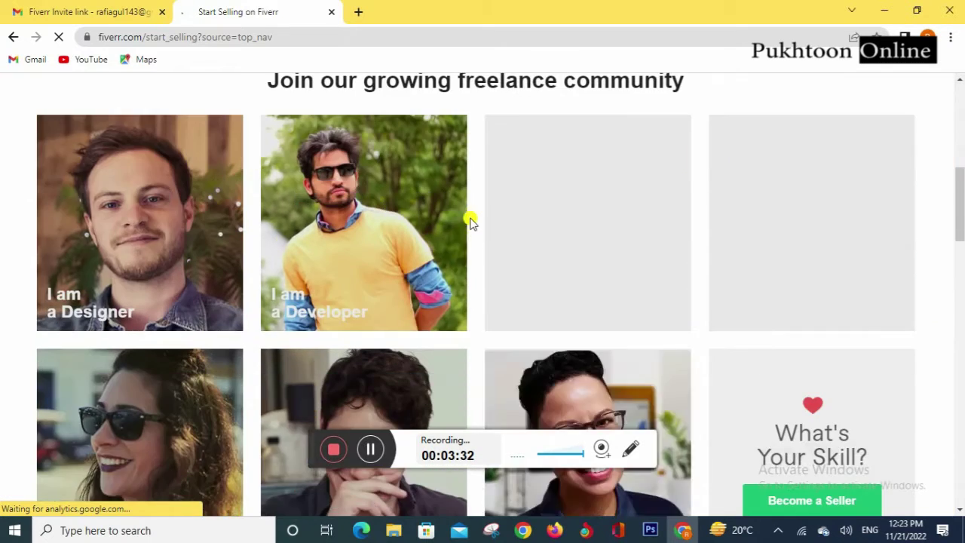
scroll(469, 220, "up", 3)
scroll(469, 221, "down", 7)
scroll(469, 220, "up", 3)
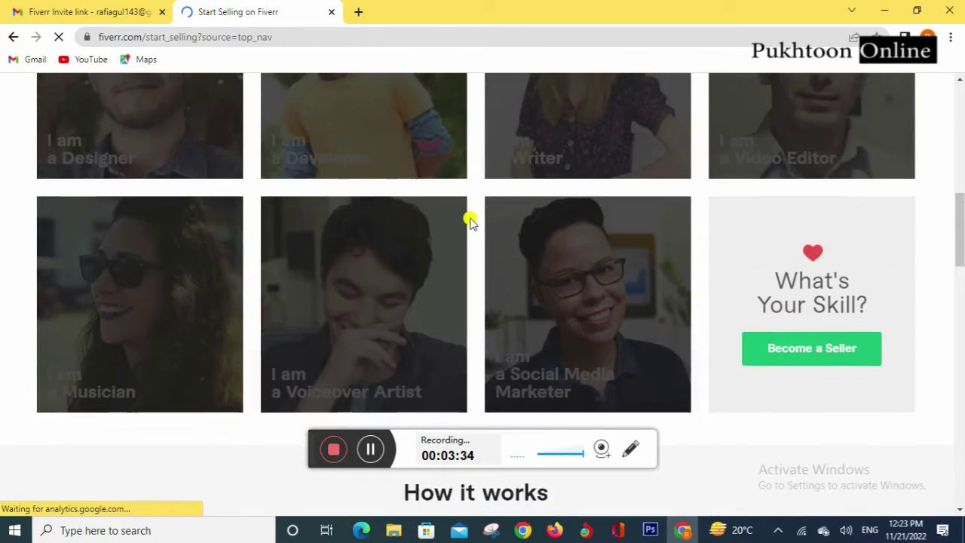
scroll(469, 220, "down", 1)
scroll(469, 220, "up", 5)
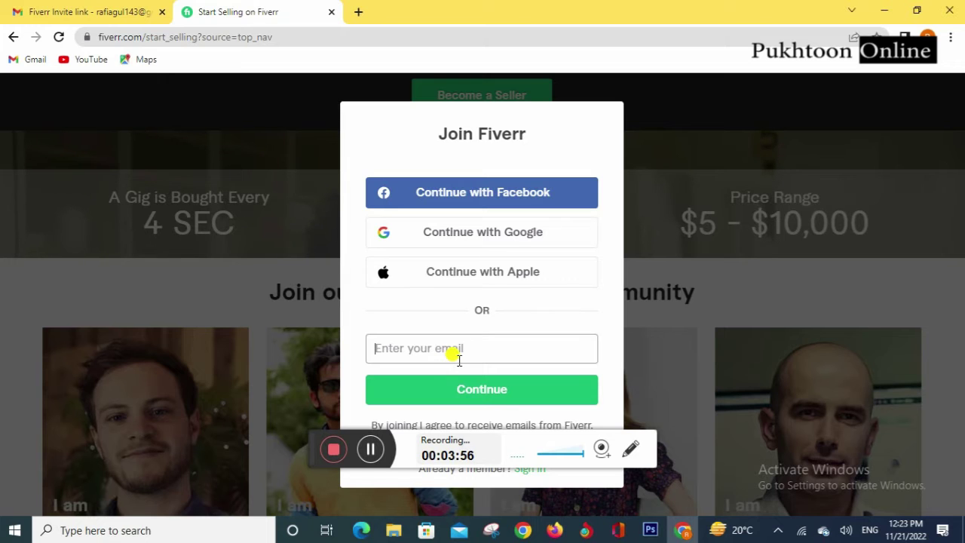
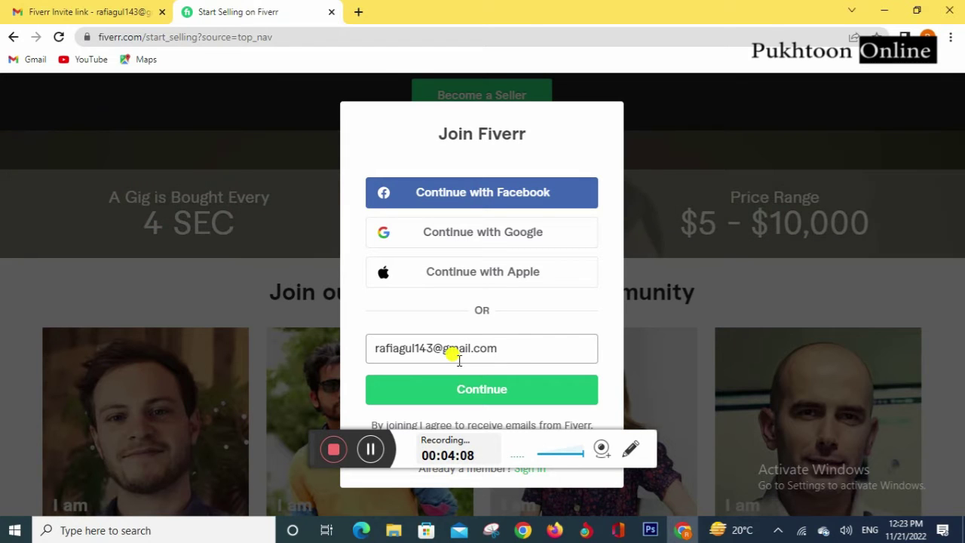
Step: Enter the account e-mail address and continue to the username field
left_click(503, 396)
left_click(468, 223)
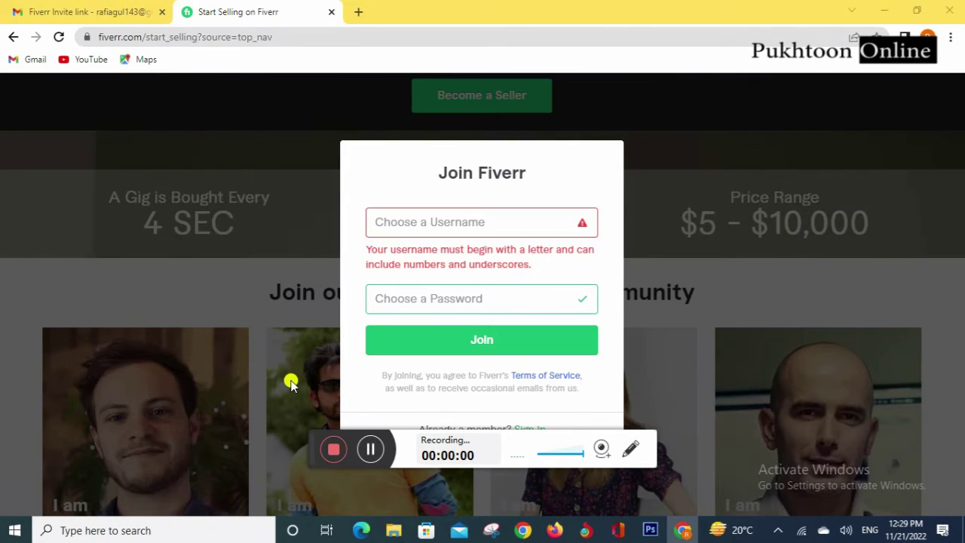
Step: Enter an available username of at least six characters and start the password
left_click(425, 224)
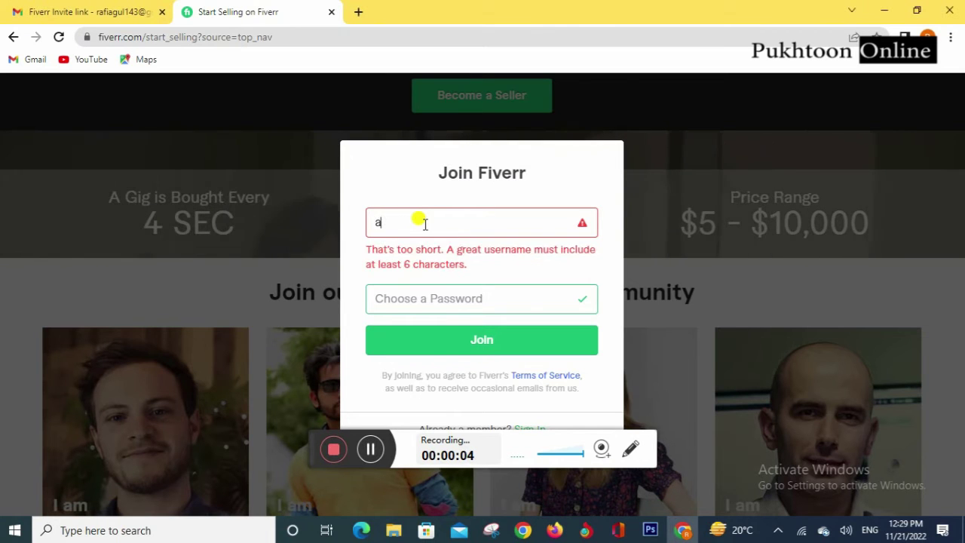
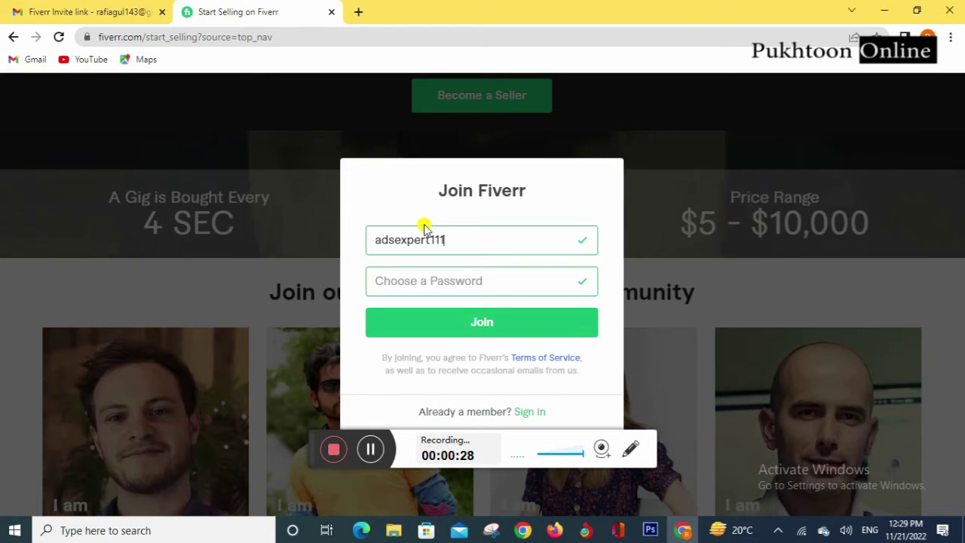
key("Tab")
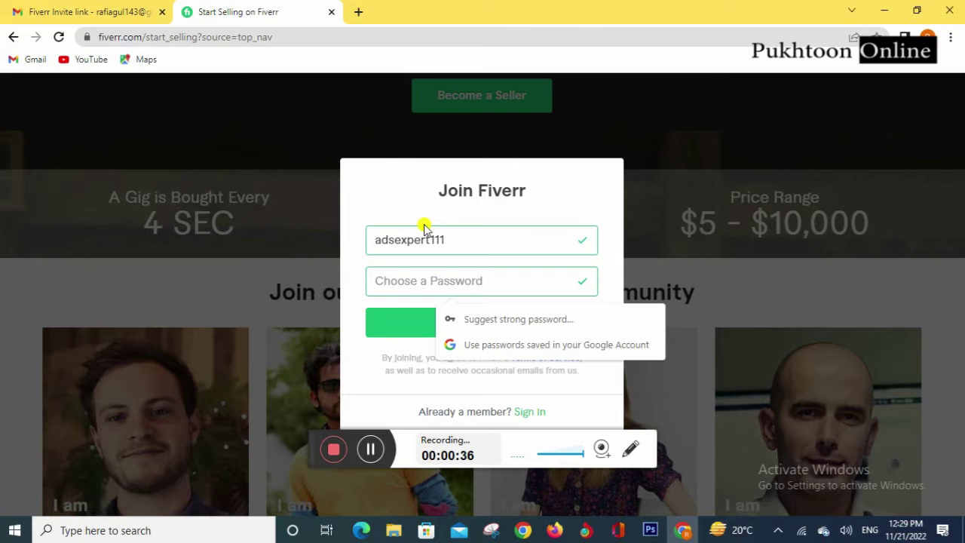
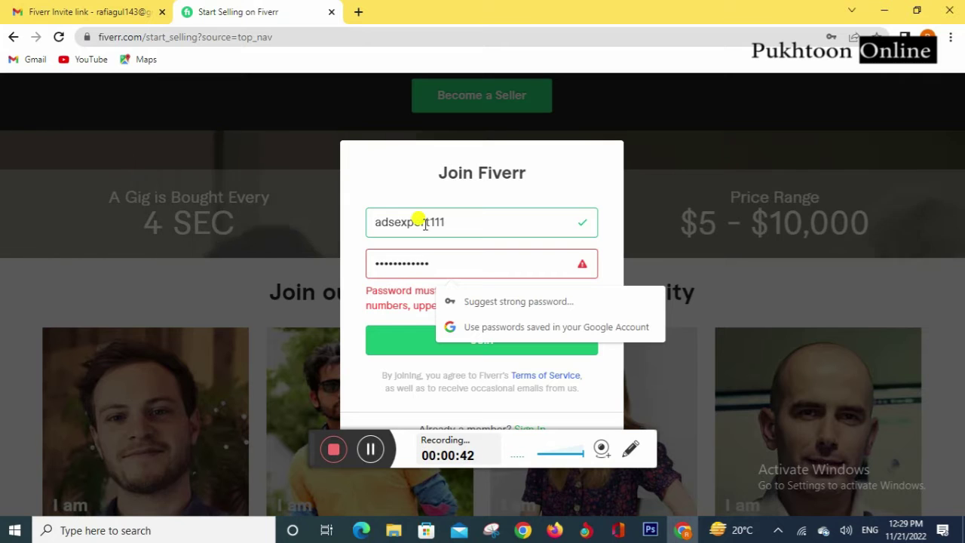
Step: Complete a password with numbers and mixed-case letters and join to create the account
type("11")
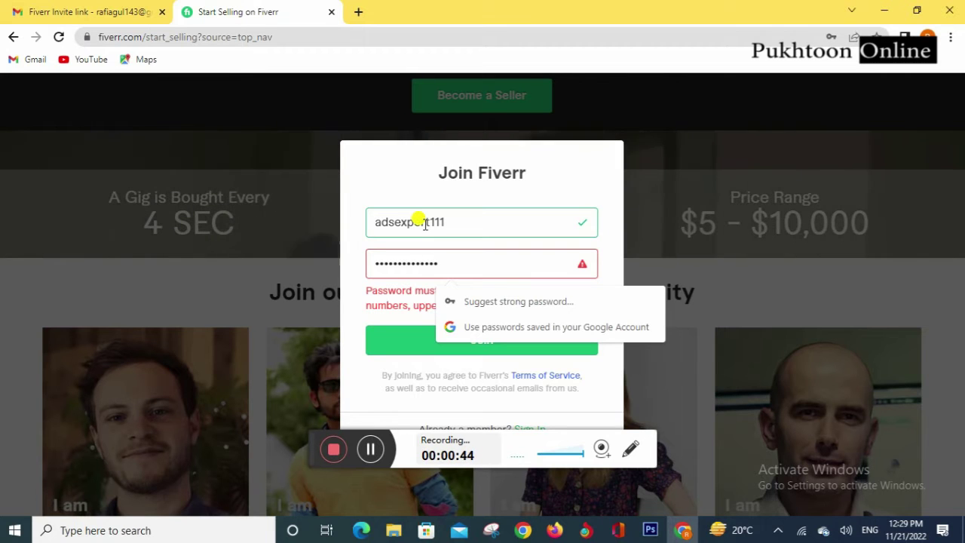
key("ctrl+a")
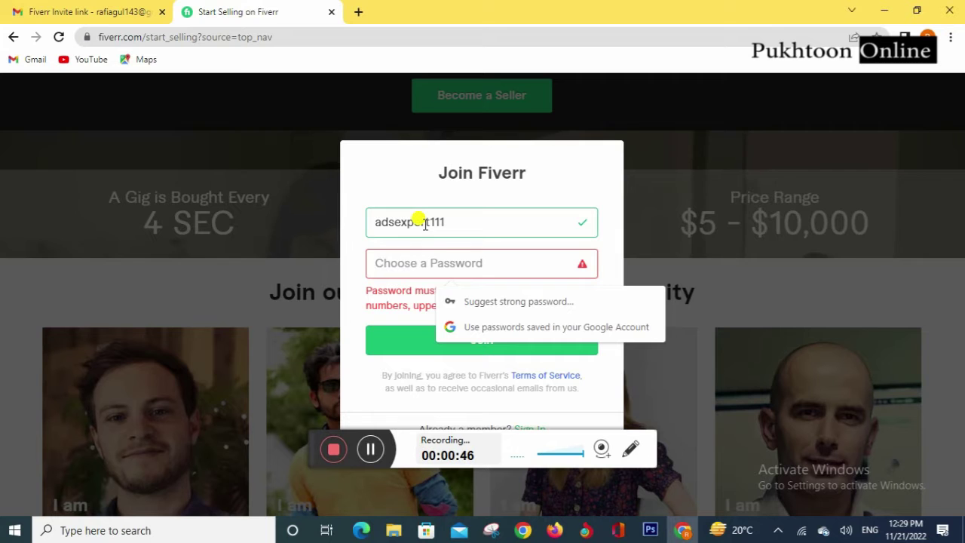
left_click(412, 185)
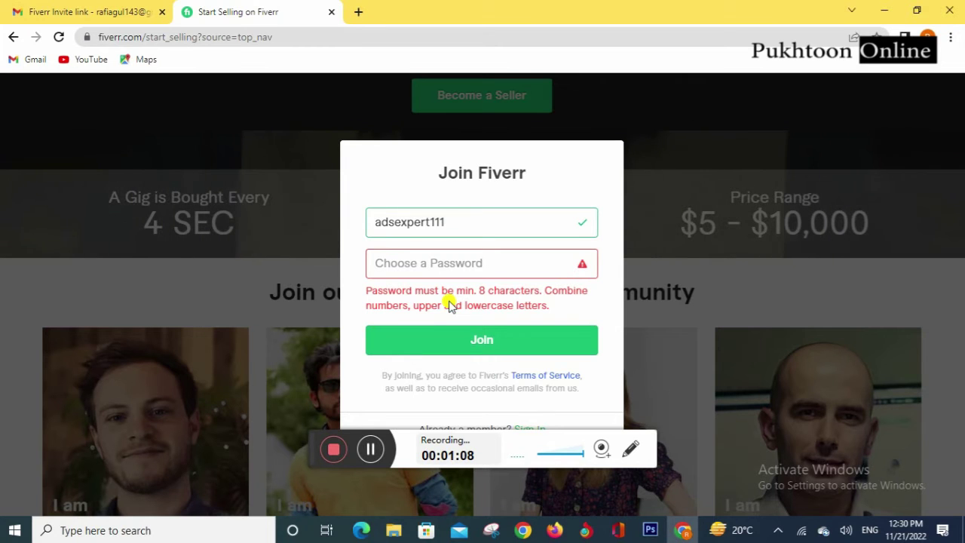
left_click(445, 264)
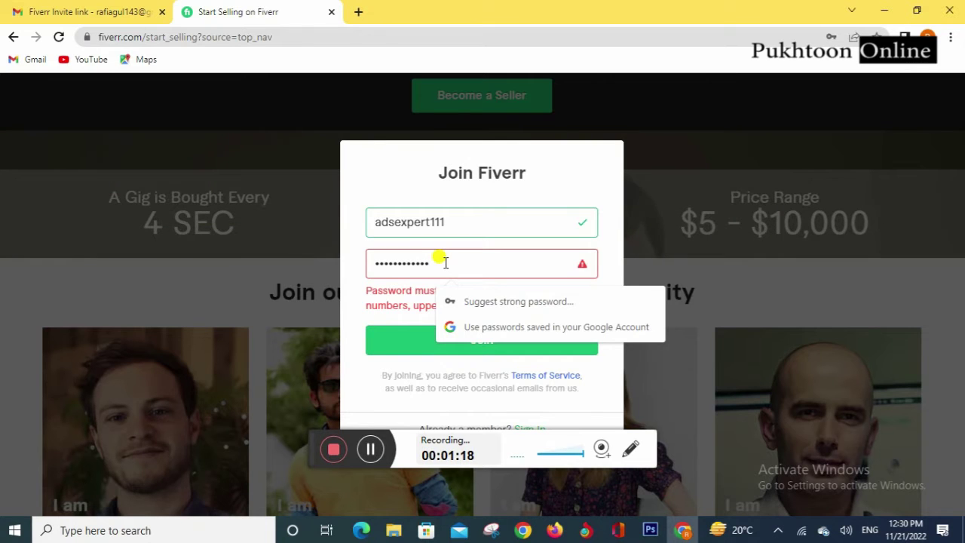
type("1")
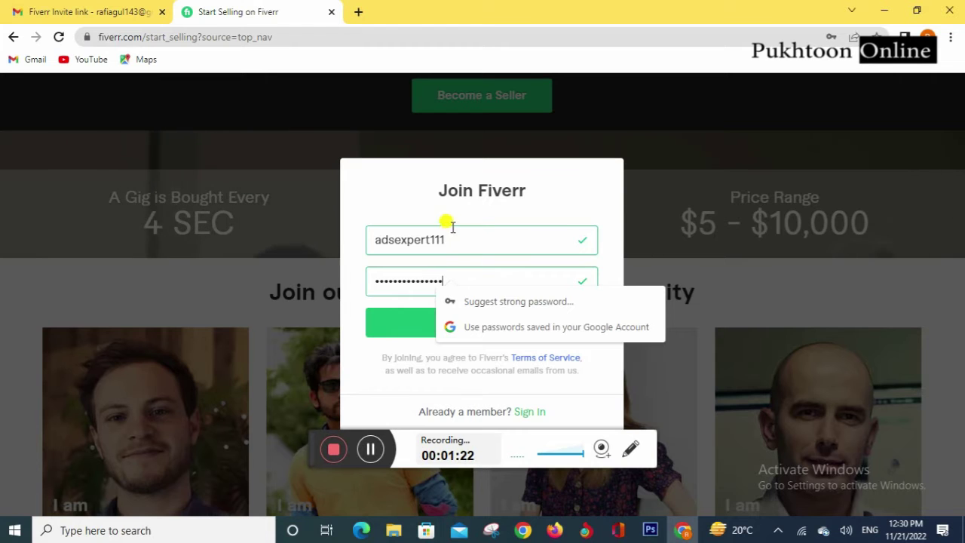
left_click(493, 241)
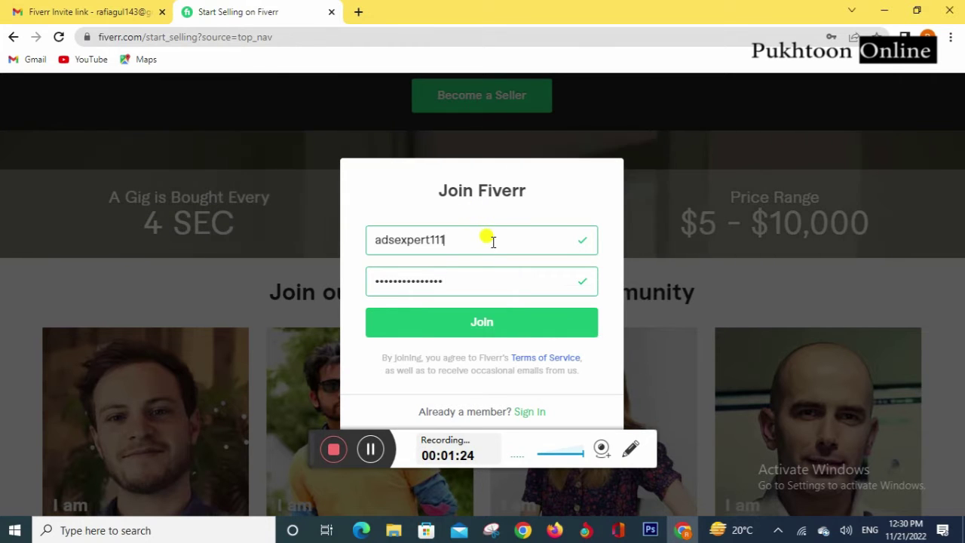
left_click(483, 324)
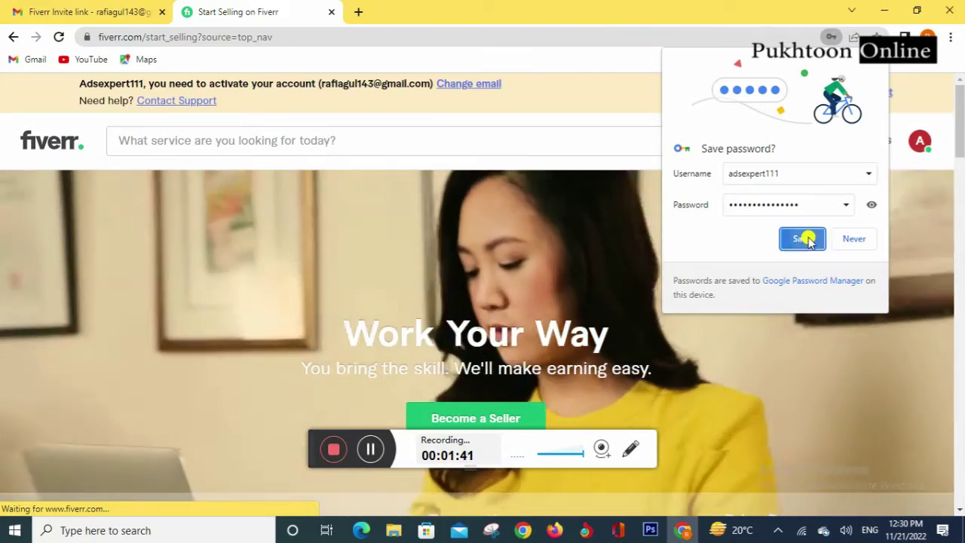
Step: Save the Fiverr login in Chrome and agree to keep passwords in the Google account
left_click(804, 238)
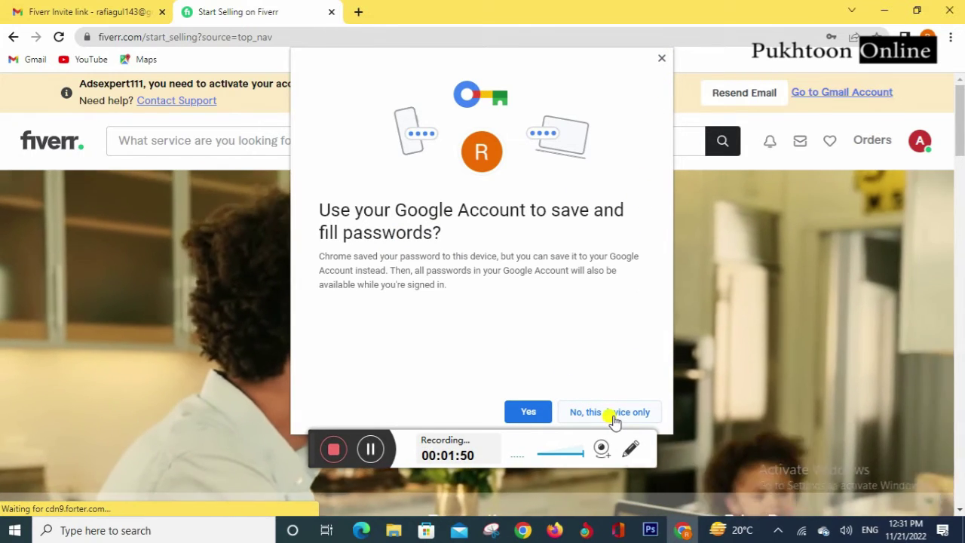
left_click(535, 414)
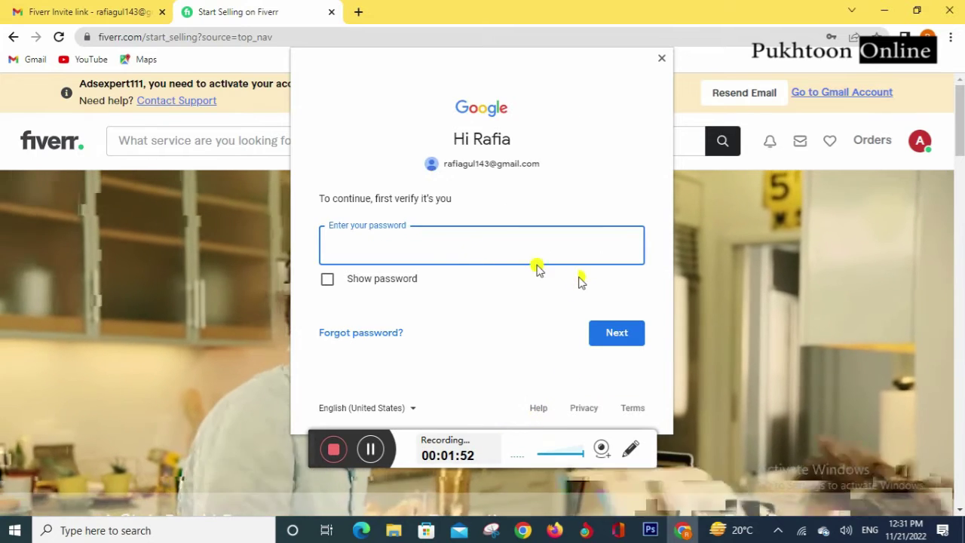
Step: Close Google's password verification prompt and open the Fiverr account menu
left_click(662, 59)
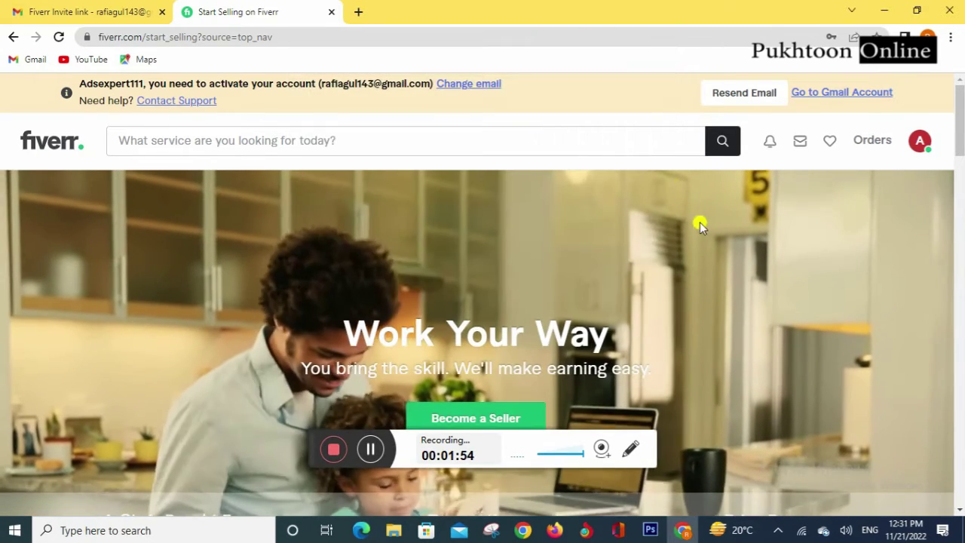
left_click(921, 143)
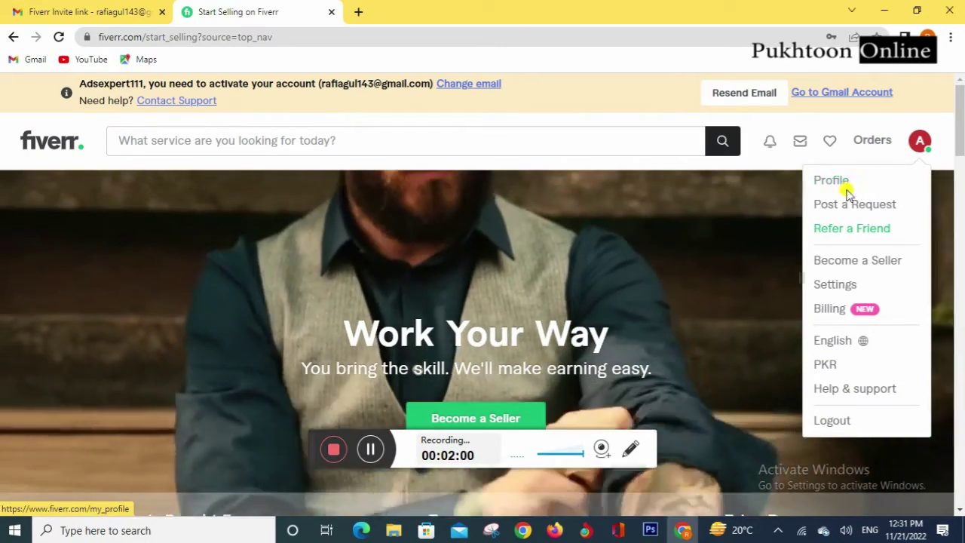
scroll(533, 263, "down", 4)
scroll(531, 261, "up", 3)
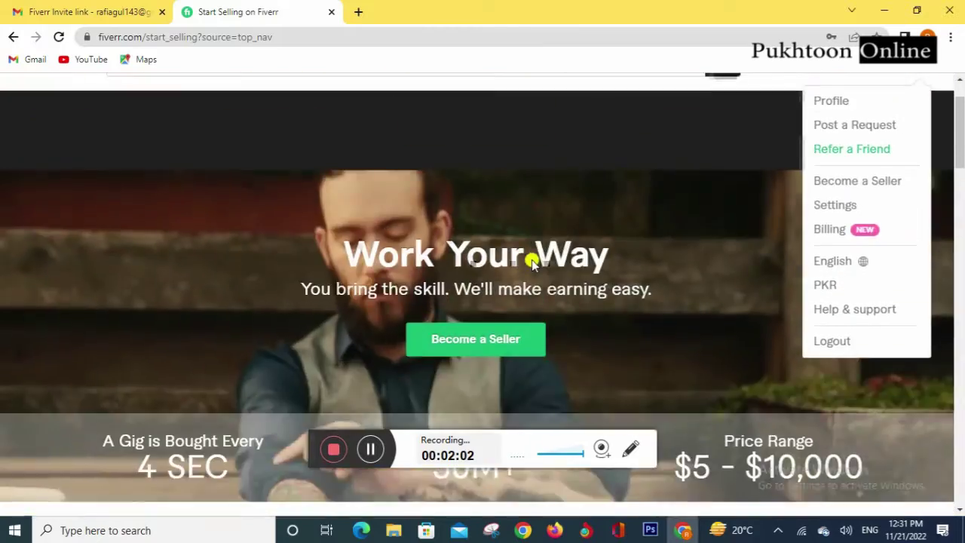
scroll(533, 263, "up", 1)
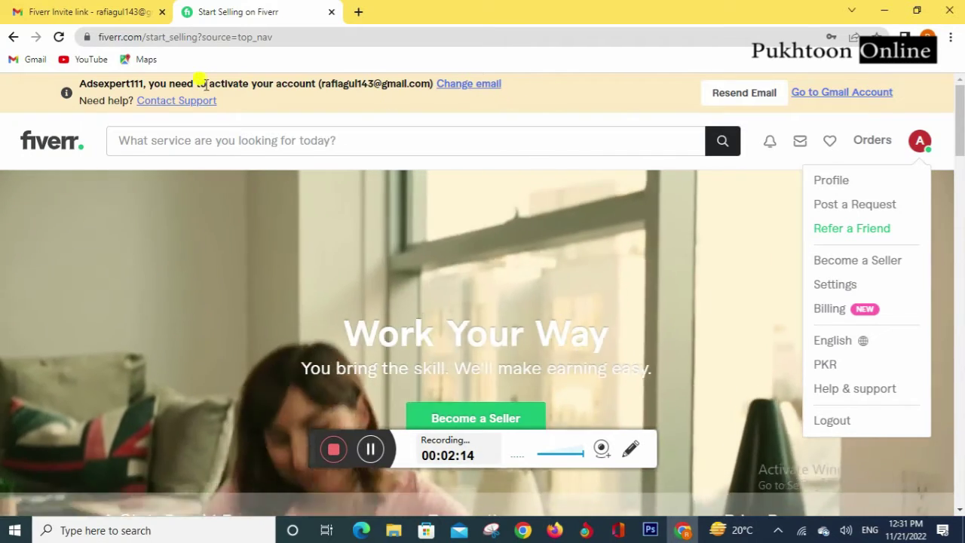
Step: Open the 'Fiverr: Activate Your New Account' email in Gmail and activate the account
left_click(124, 13)
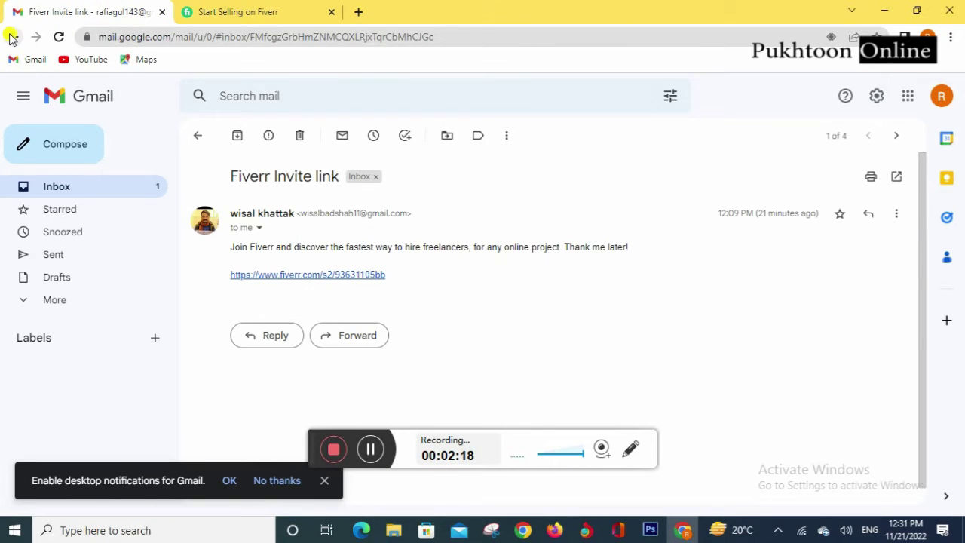
left_click(12, 37)
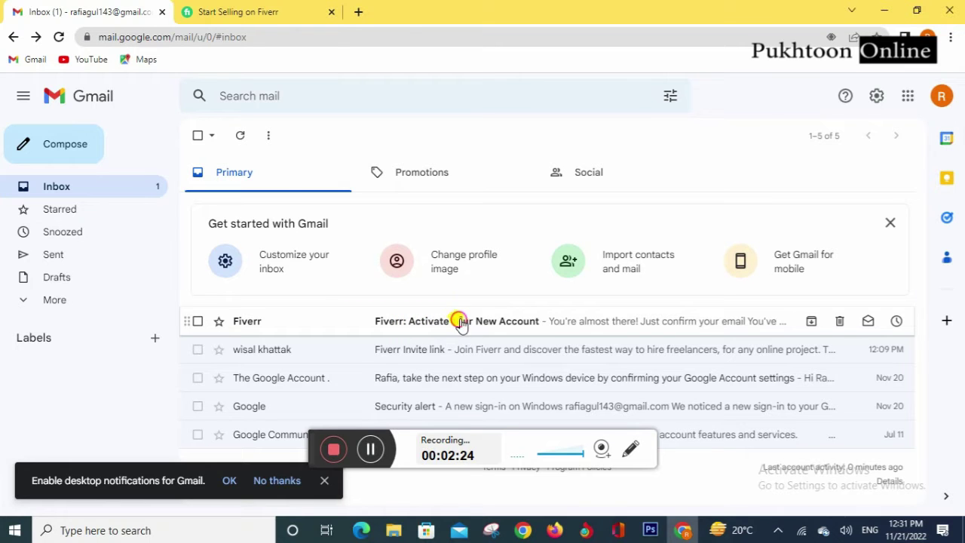
left_click(461, 323)
scroll(476, 306, "down", 3)
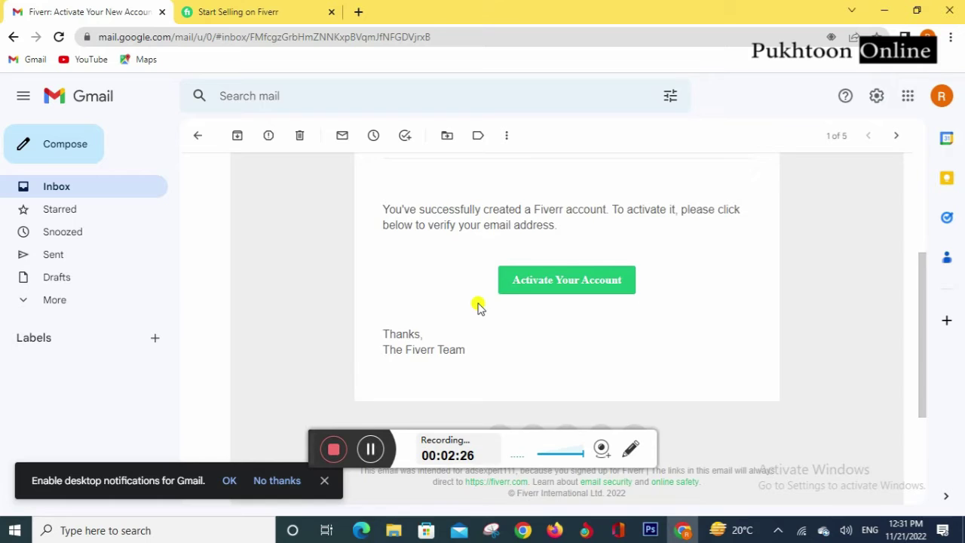
scroll(479, 305, "down", 1)
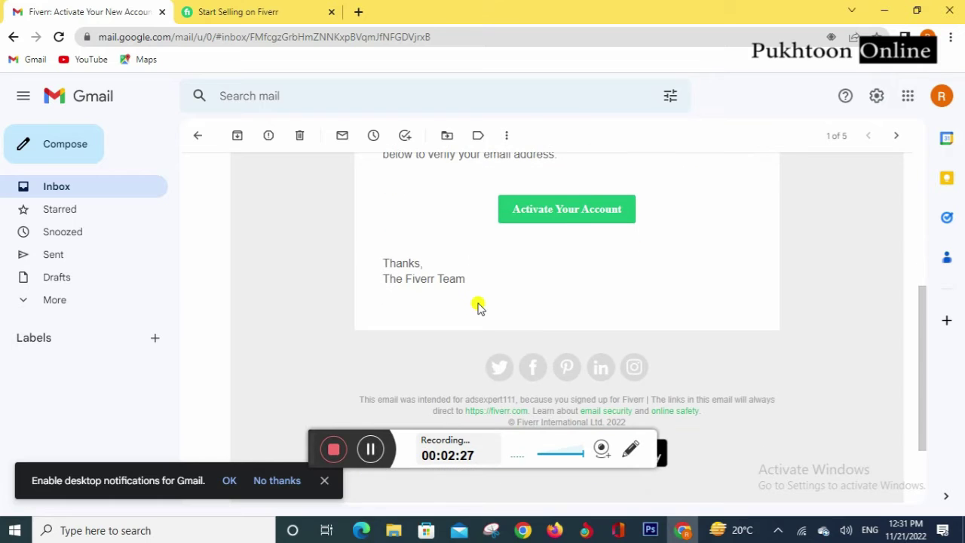
left_click(567, 212)
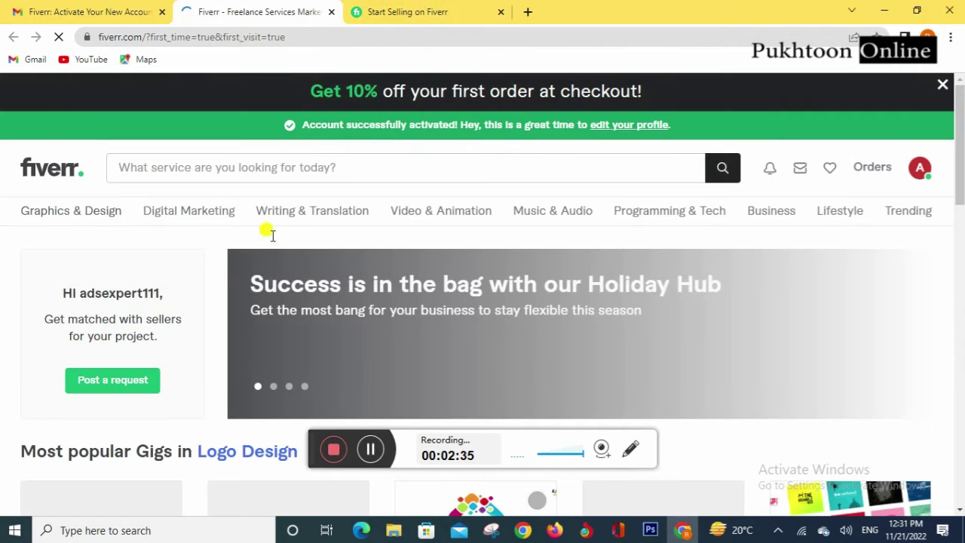
left_click(501, 13)
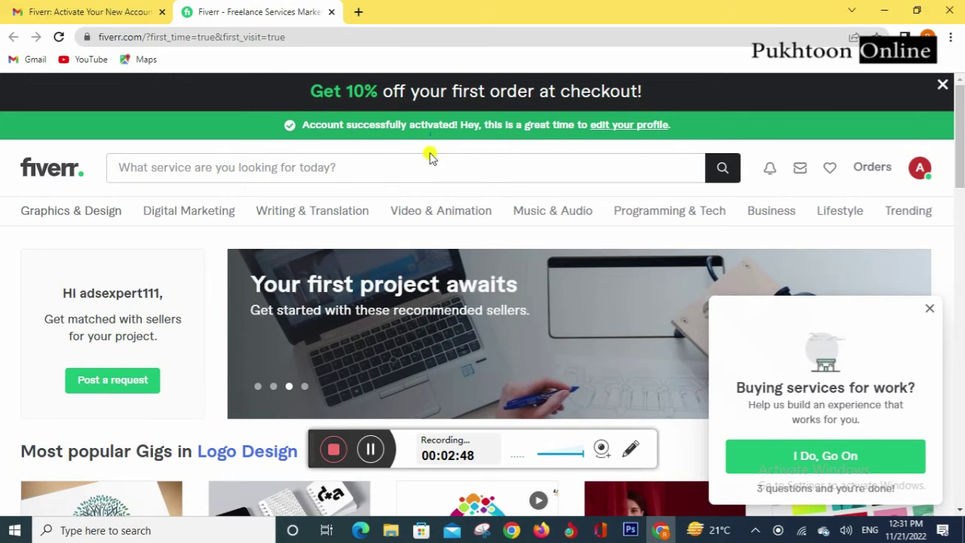
Step: Dismiss the 'Buying services for work?' survey and open the account menu
left_click(930, 310)
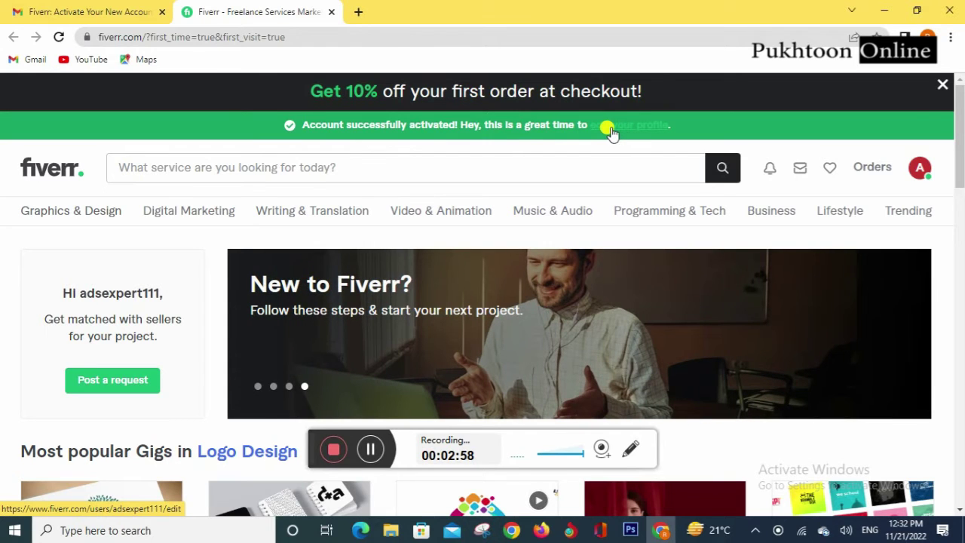
left_click(919, 171)
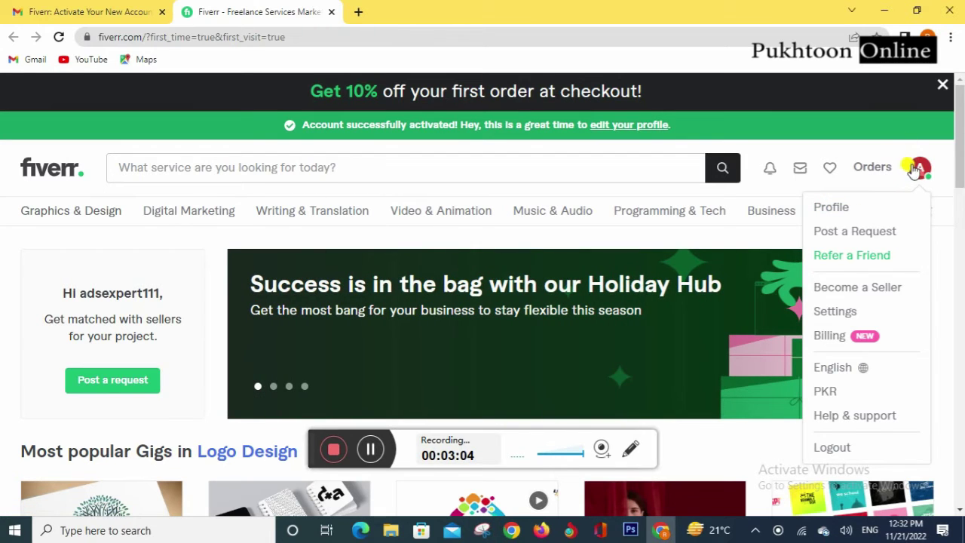
Step: Go to the seller profile page and scroll through it
left_click(830, 207)
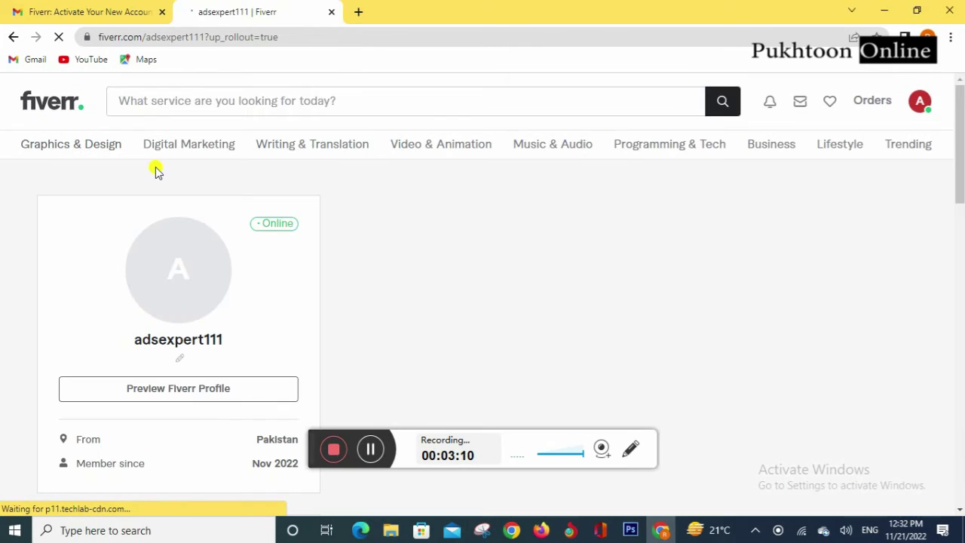
scroll(406, 252, "down", 4)
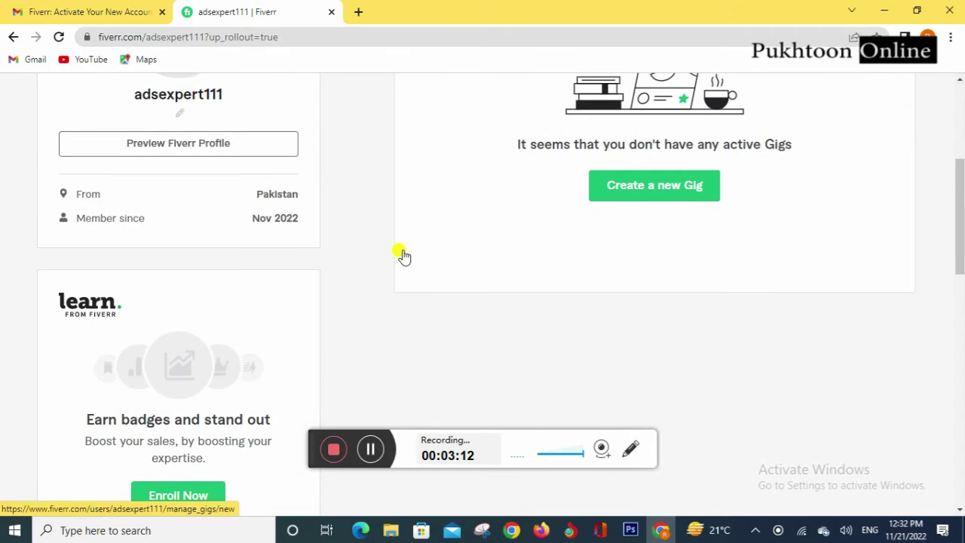
scroll(403, 254, "down", 2)
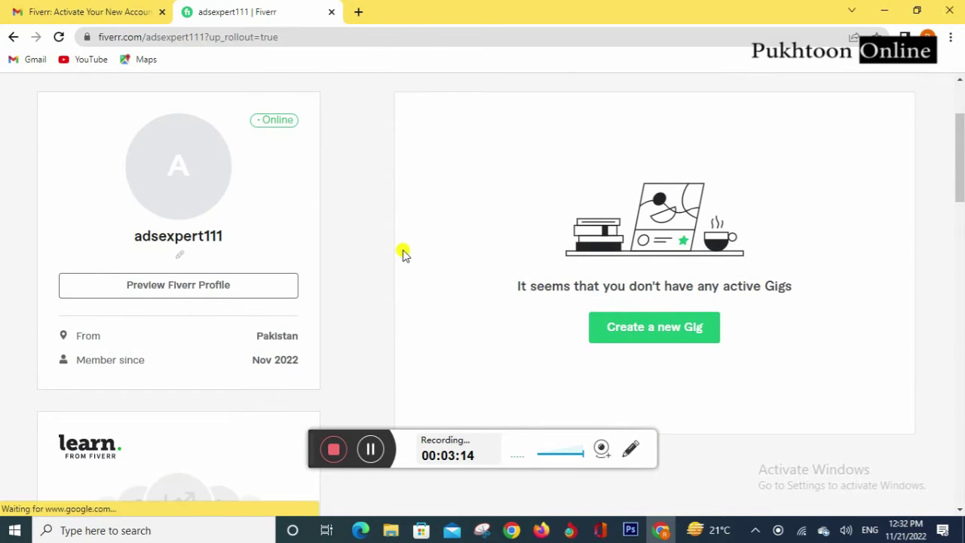
scroll(404, 254, "down", 3)
scroll(404, 255, "up", 5)
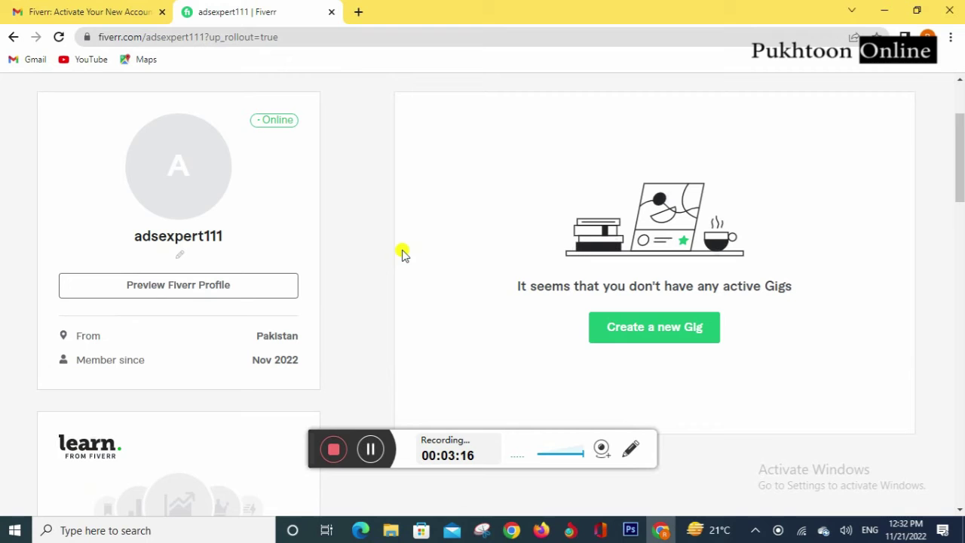
Step: Upload the Facebook DIGITAL MARKETING image from Downloads as the profile picture
mouse_move(176, 170)
left_click(176, 170)
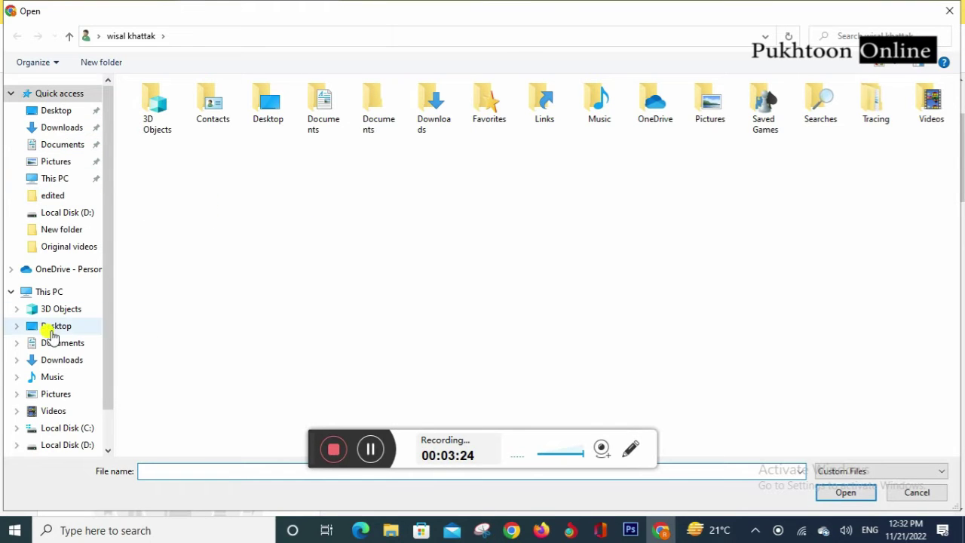
left_click(64, 133)
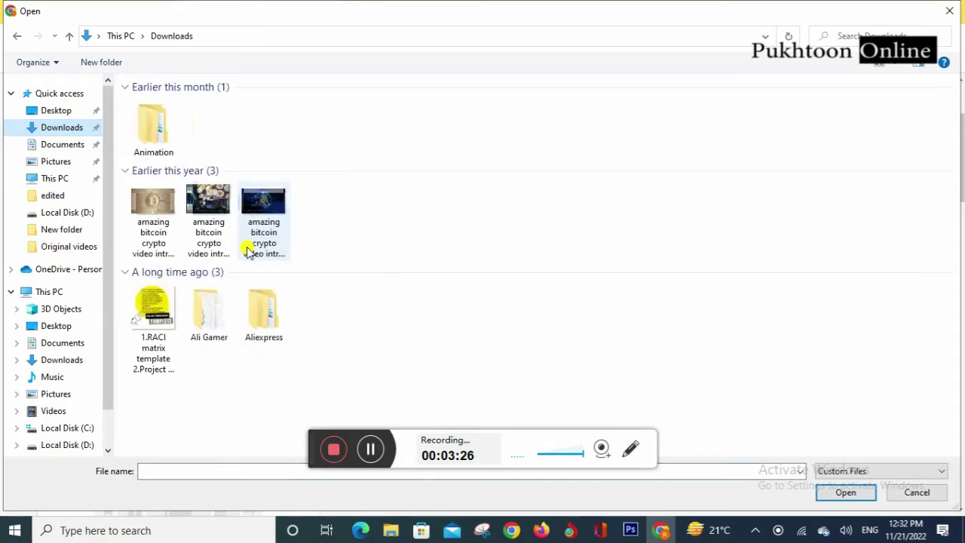
left_click(155, 132)
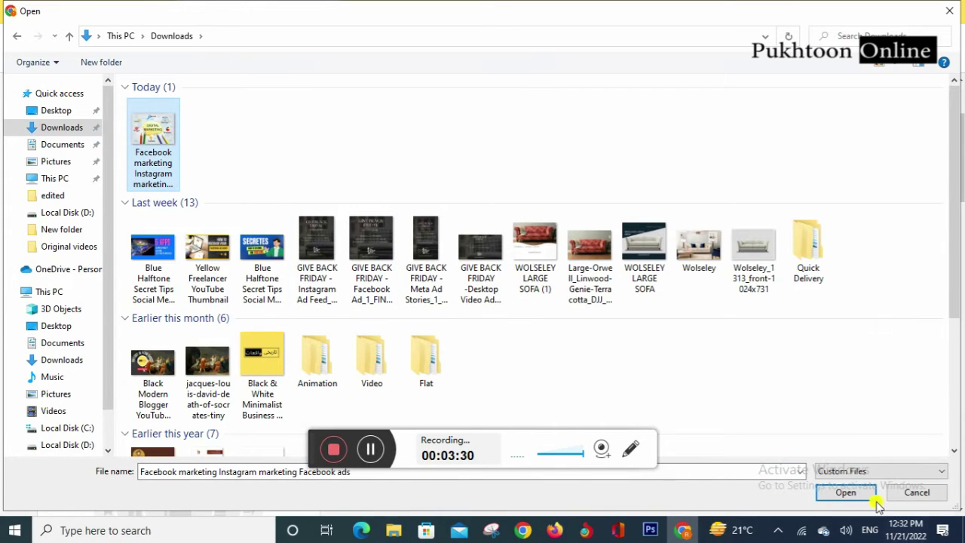
left_click(844, 493)
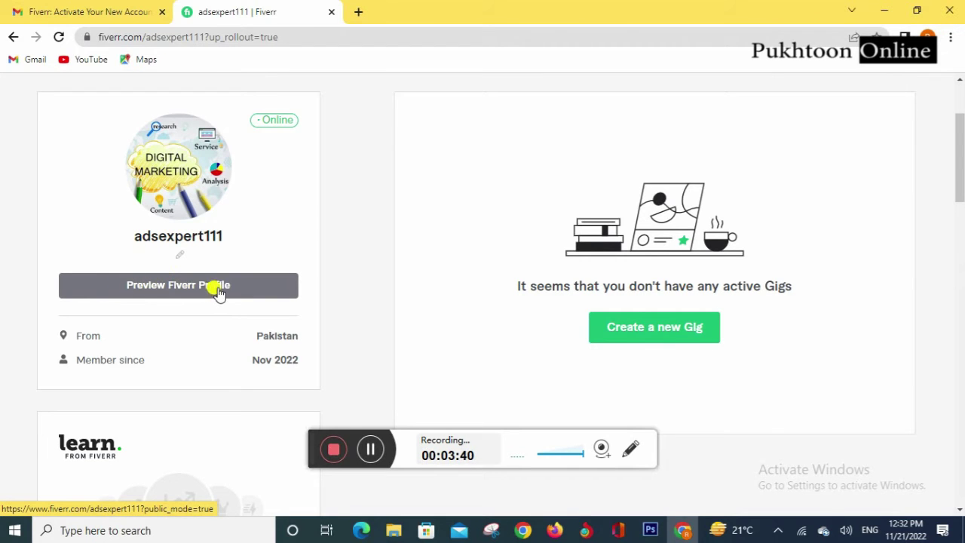
left_click(181, 260)
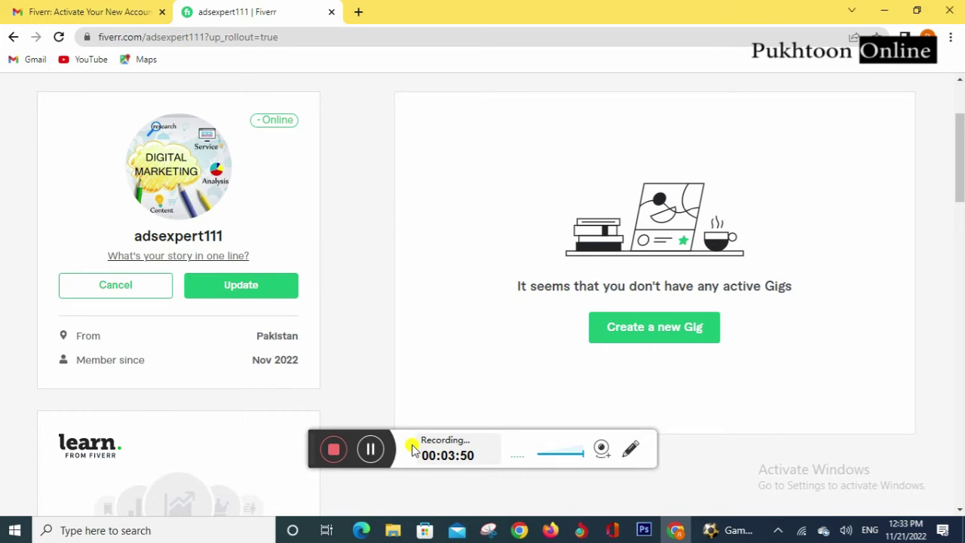
Step: Enter 'Promote your Business on Social Media' as the one-line story, fixing typos, and save it
type("ads")
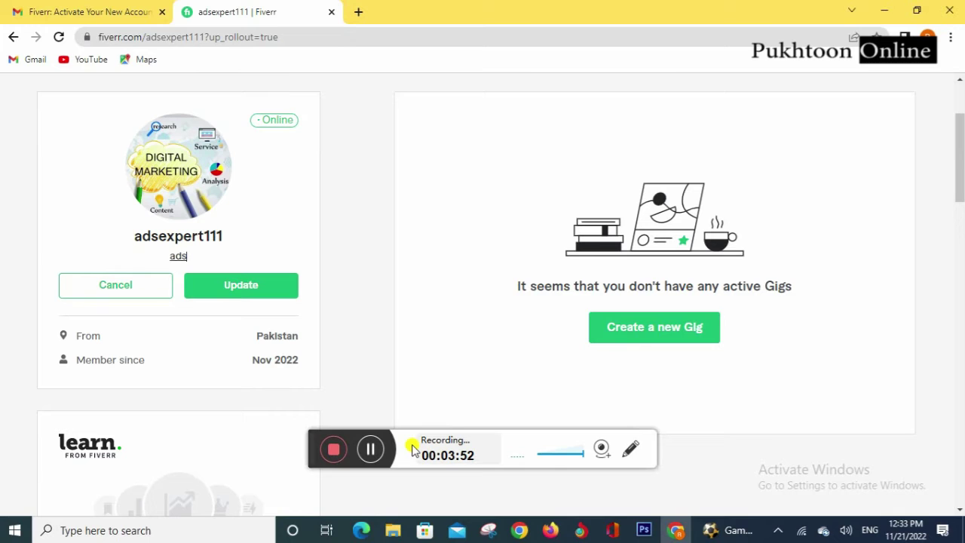
key("BackSpace")
key("BackSpace")
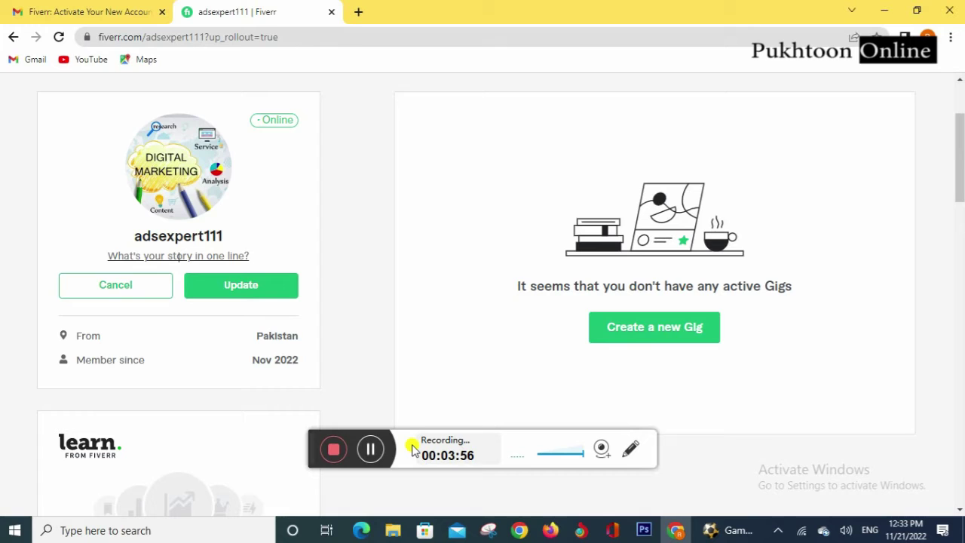
type("t")
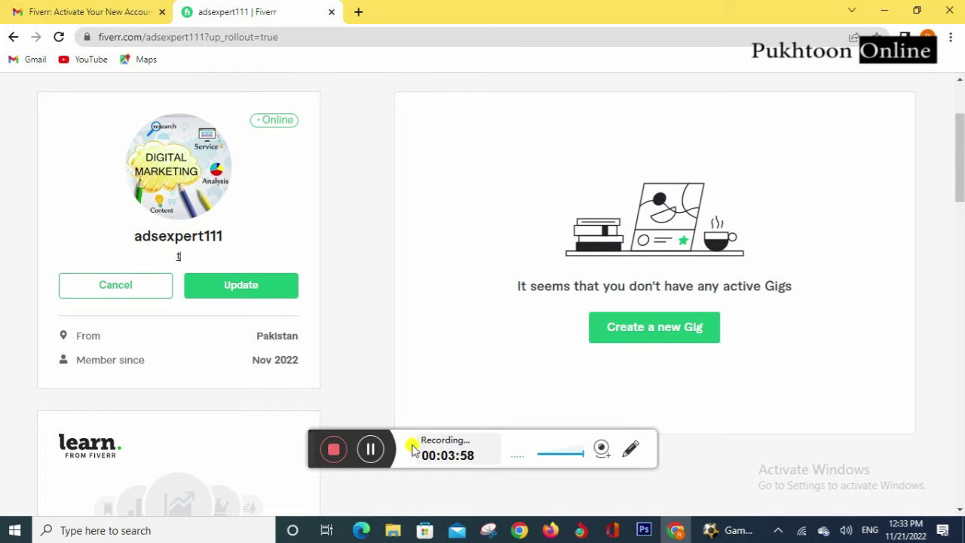
key("BackSpace")
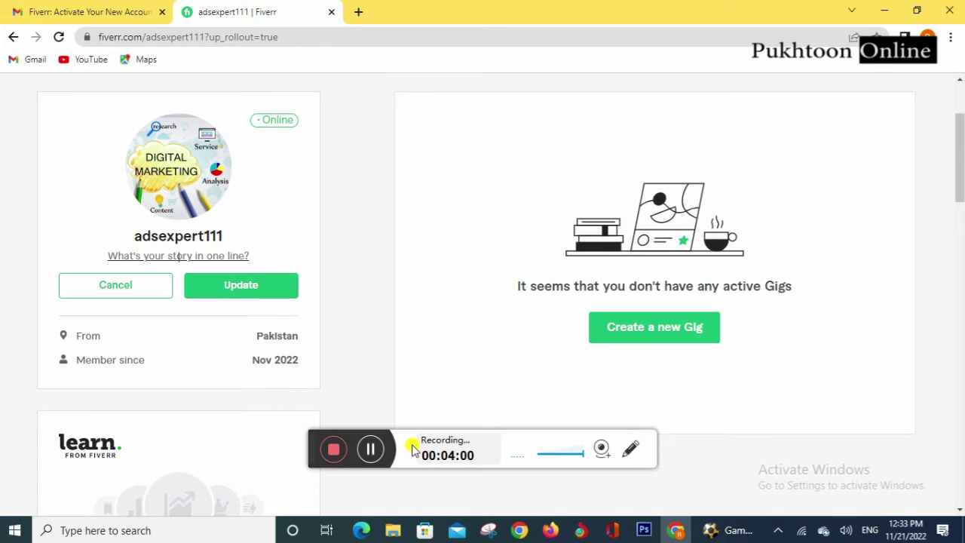
type("Promote your")
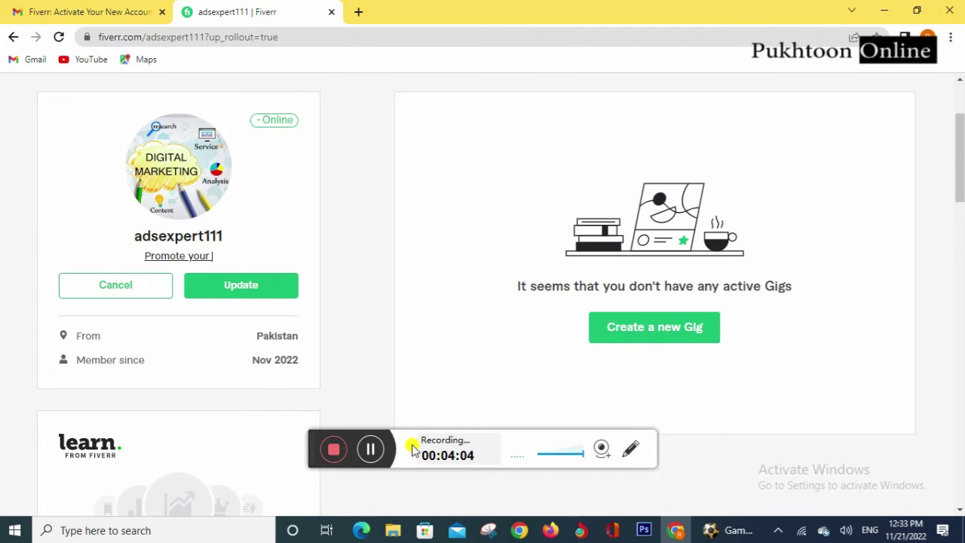
type(" Business")
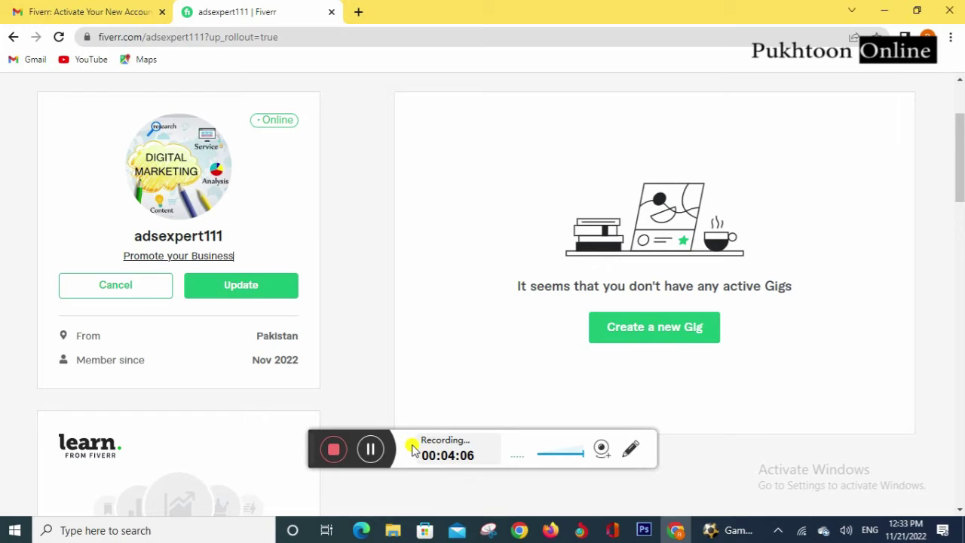
type(" on Social Media")
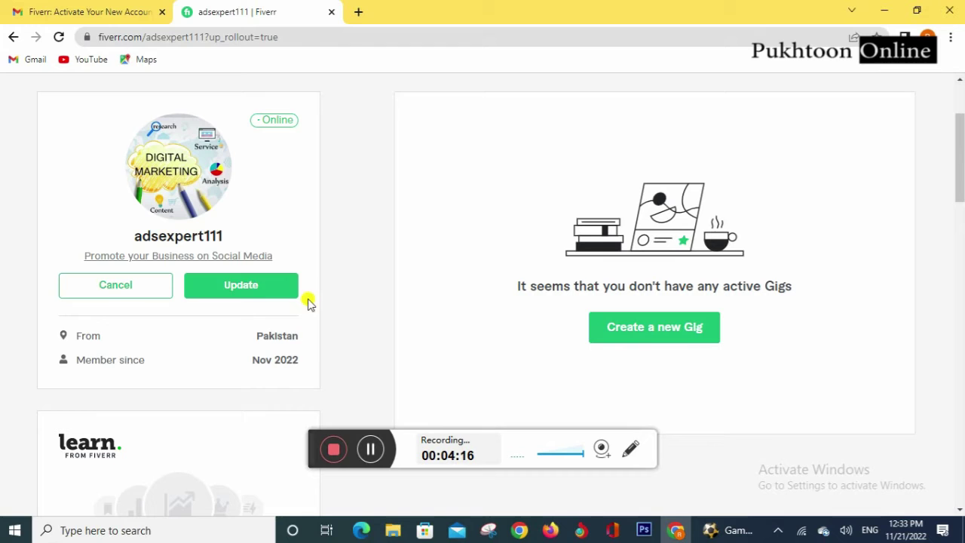
left_click(257, 286)
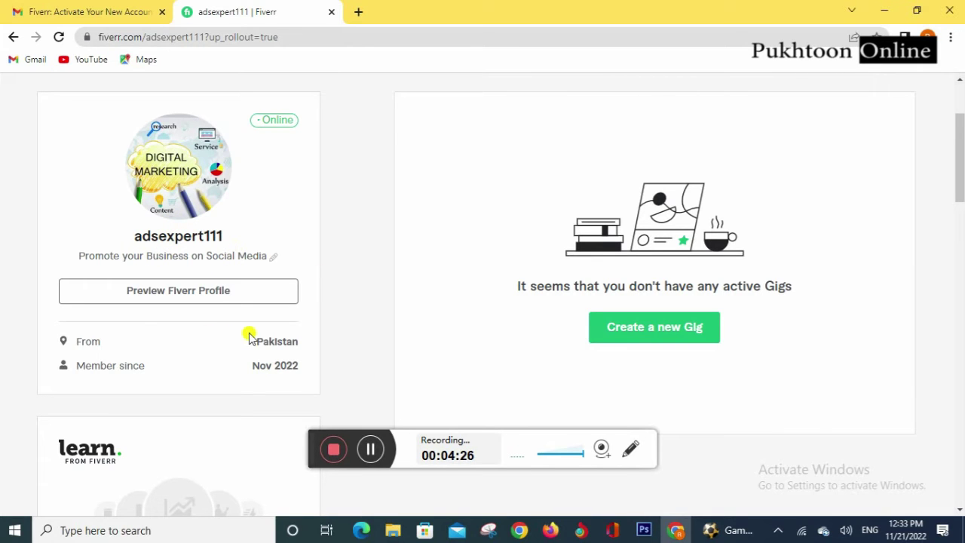
Step: Start editing the Description section, then scroll back to the top of the profile
scroll(249, 335, "down", 3)
scroll(250, 334, "up", 1)
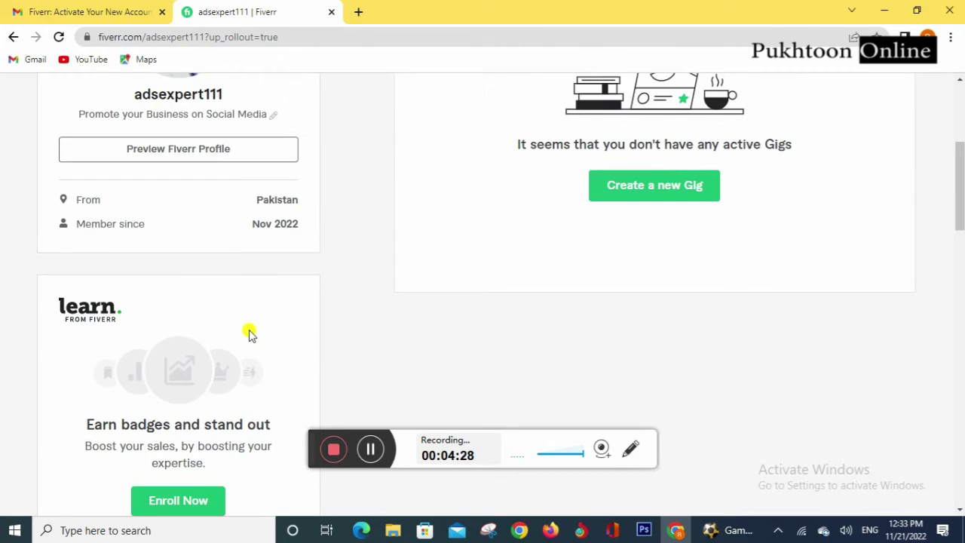
scroll(264, 267, "up", 2)
scroll(264, 268, "down", 5)
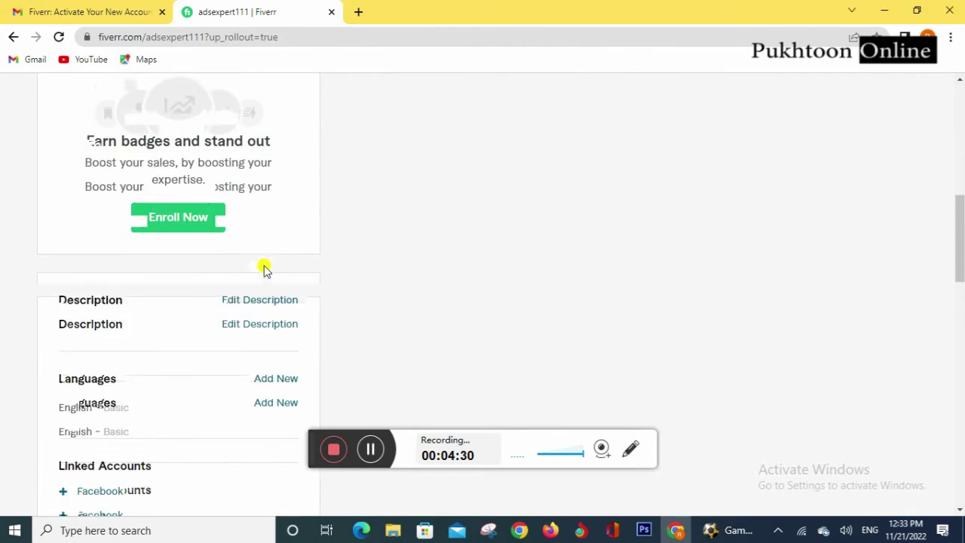
scroll(264, 268, "down", 2)
mouse_move(204, 161)
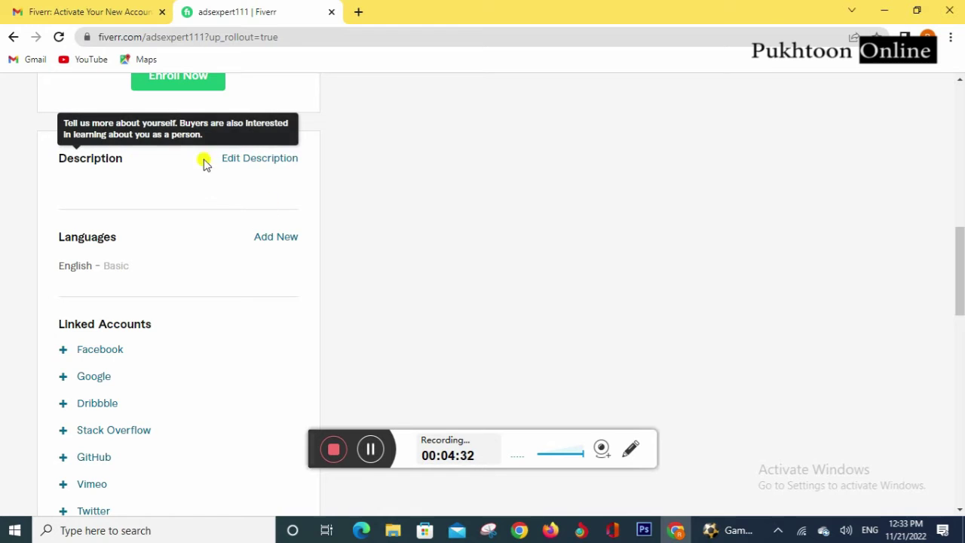
left_click(252, 161)
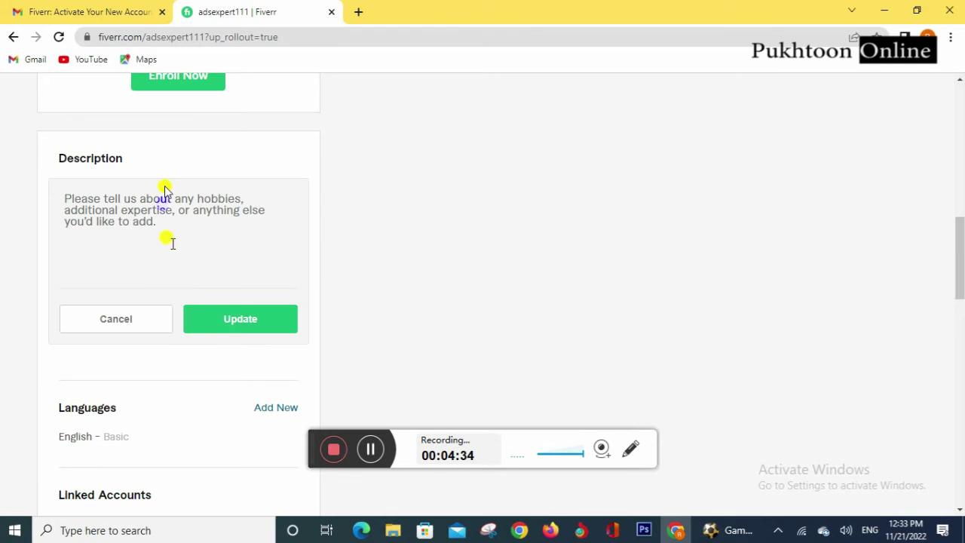
scroll(374, 186, "up", 10)
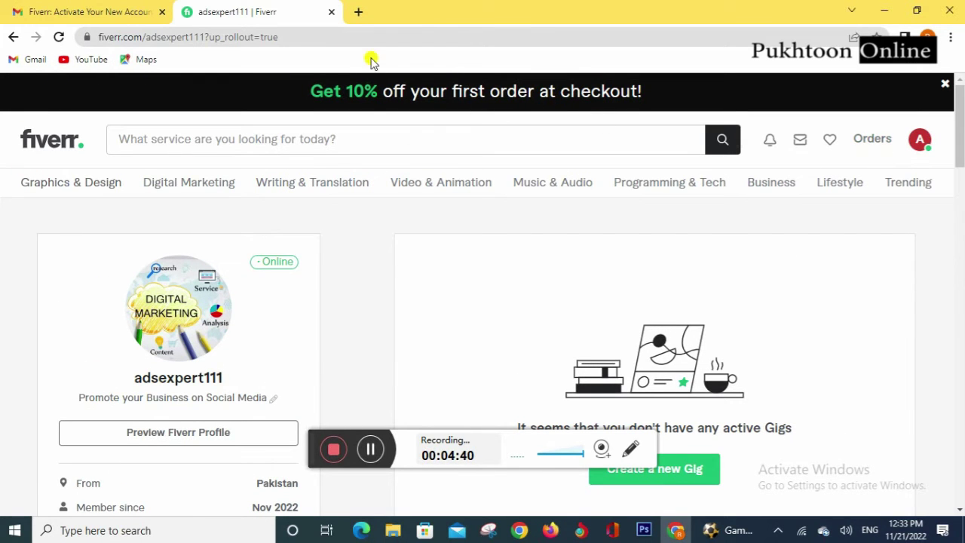
Step: Load fiverr.com in a new browser tab
left_click(357, 13)
type("fiverr")
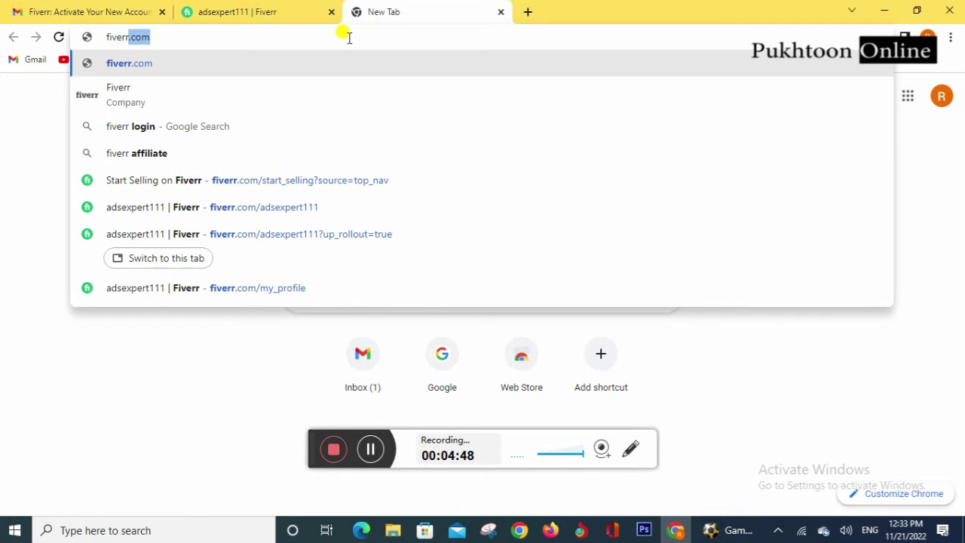
key("Return")
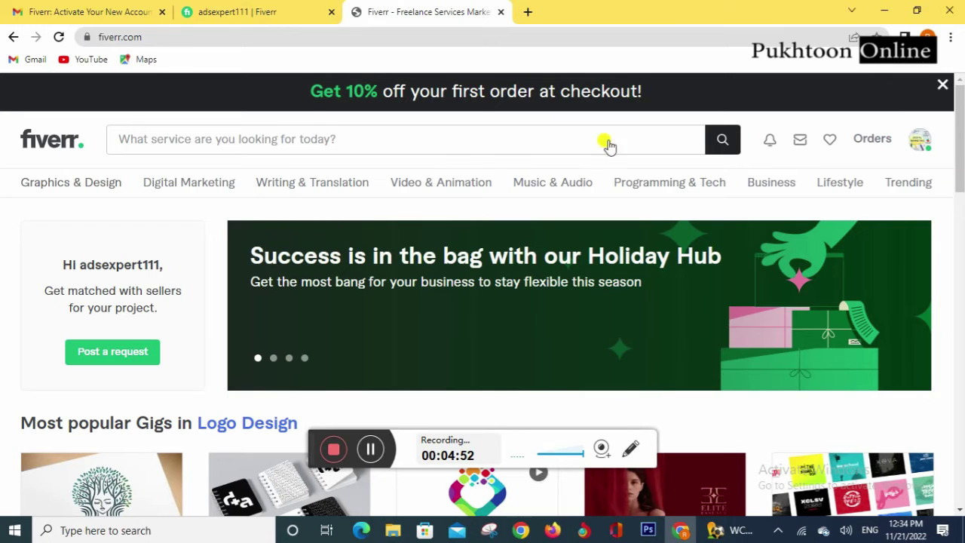
Step: Search the Fiverr marketplace for 'facebook ads'
left_click(250, 136)
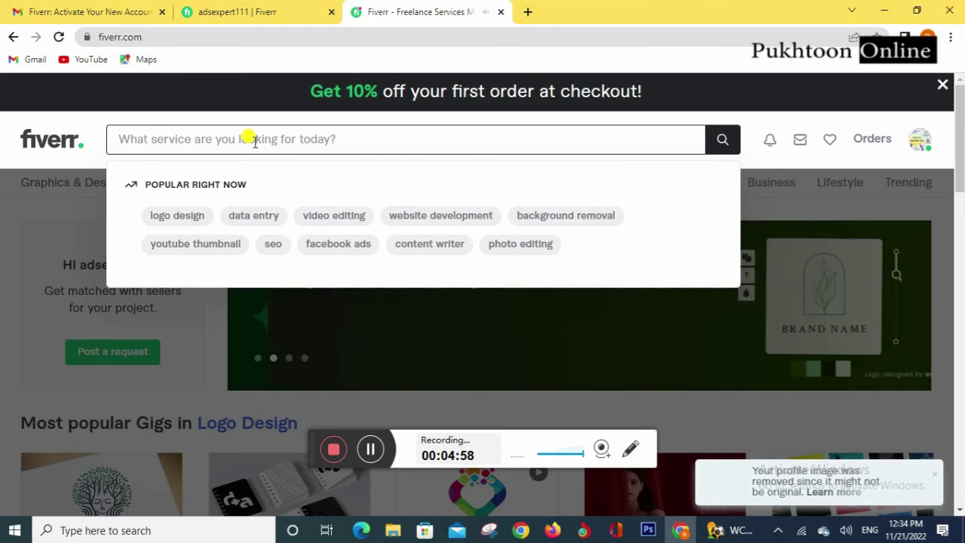
type("faceb")
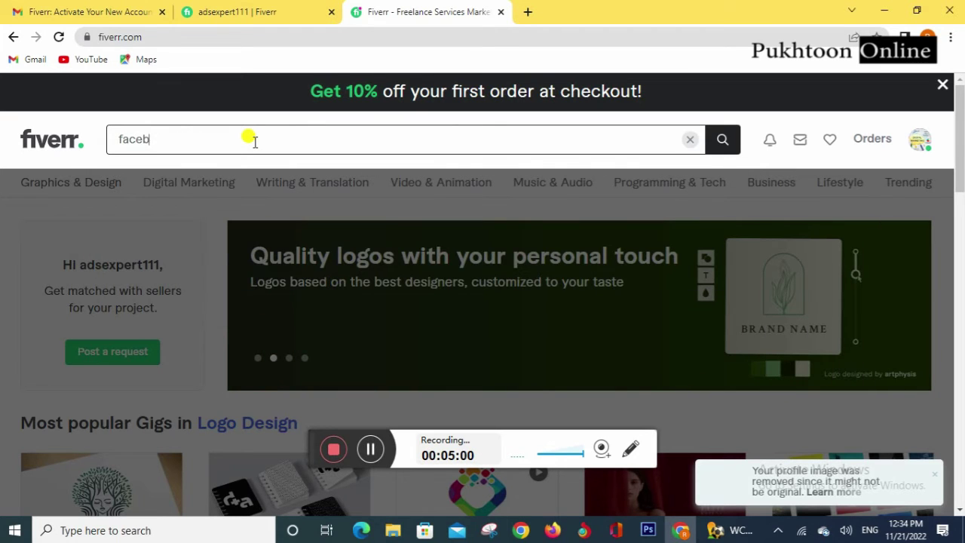
type("ook a")
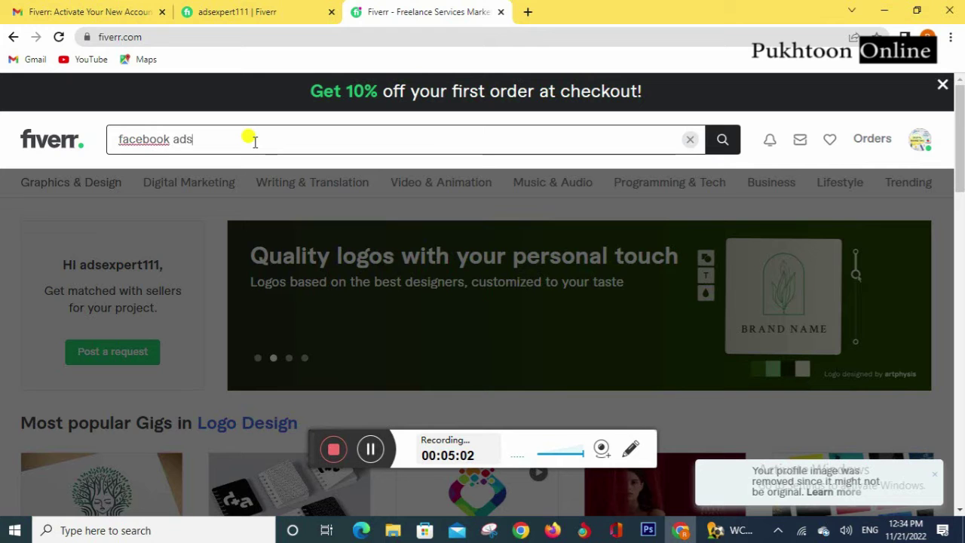
type("ds")
key("Return")
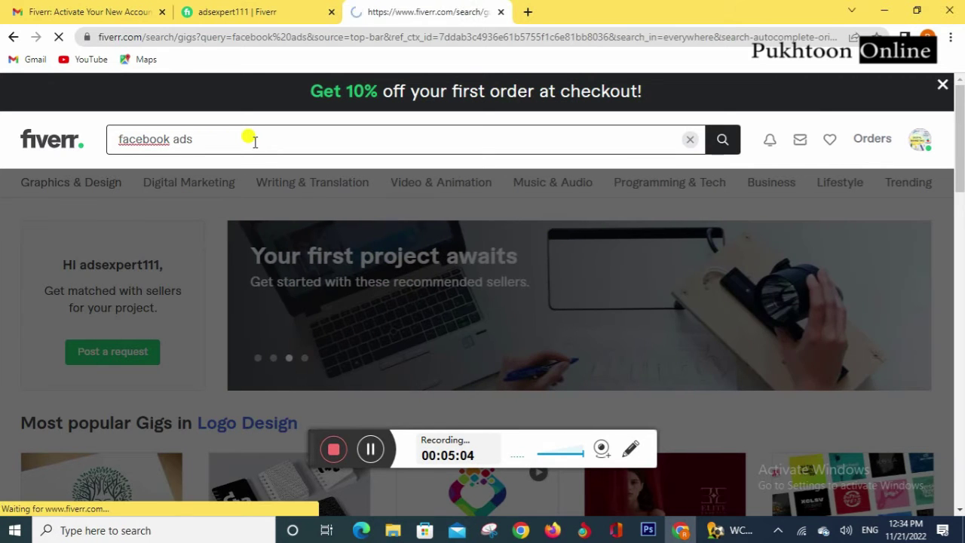
Step: Look over the 'facebook ads' results, then select the query text in the search bar
scroll(647, 369, "down", 2)
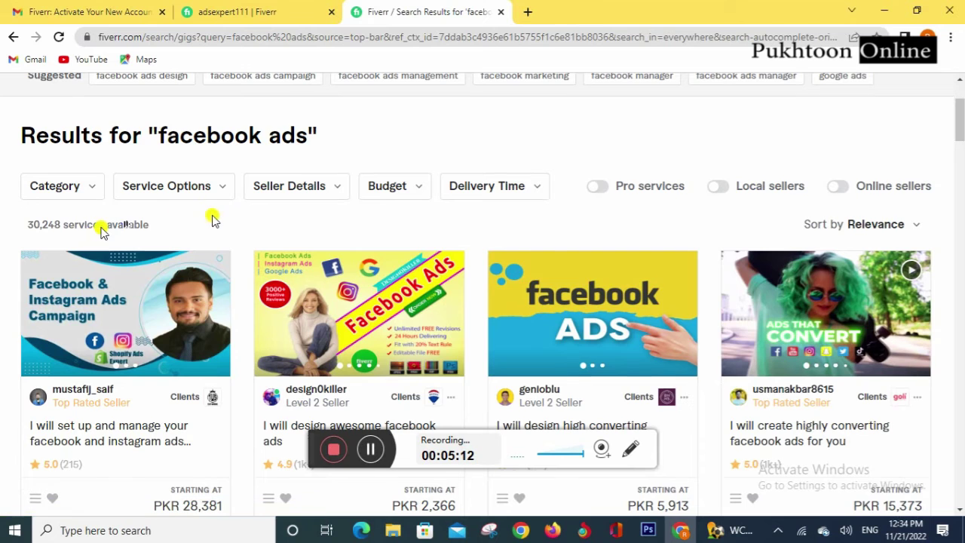
scroll(211, 216, "up", 2)
left_click_drag(228, 138, 103, 139)
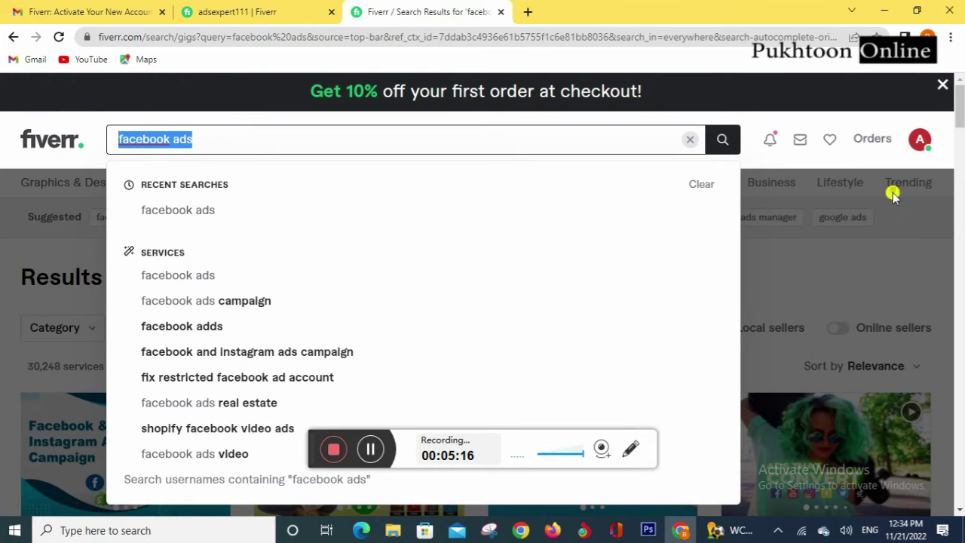
left_click(819, 266)
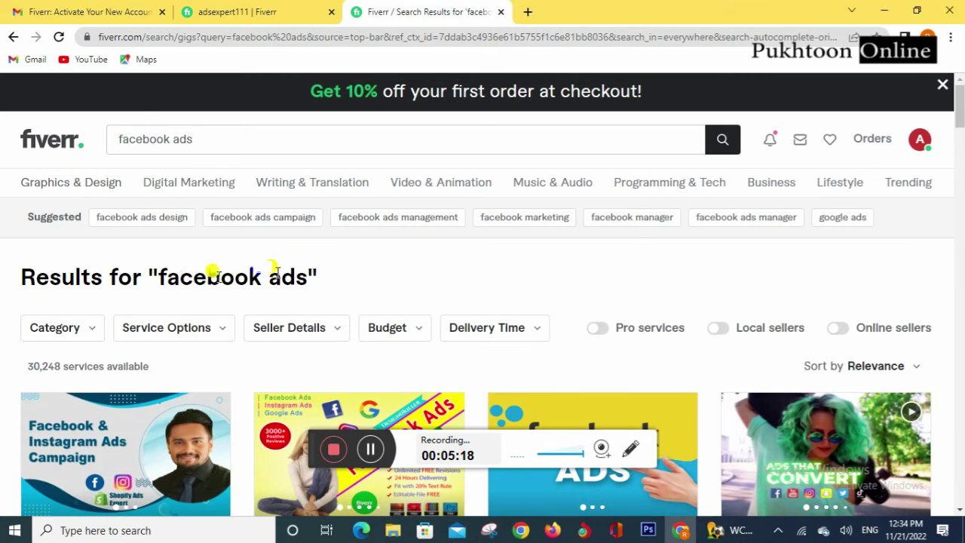
scroll(172, 271, "down", 2)
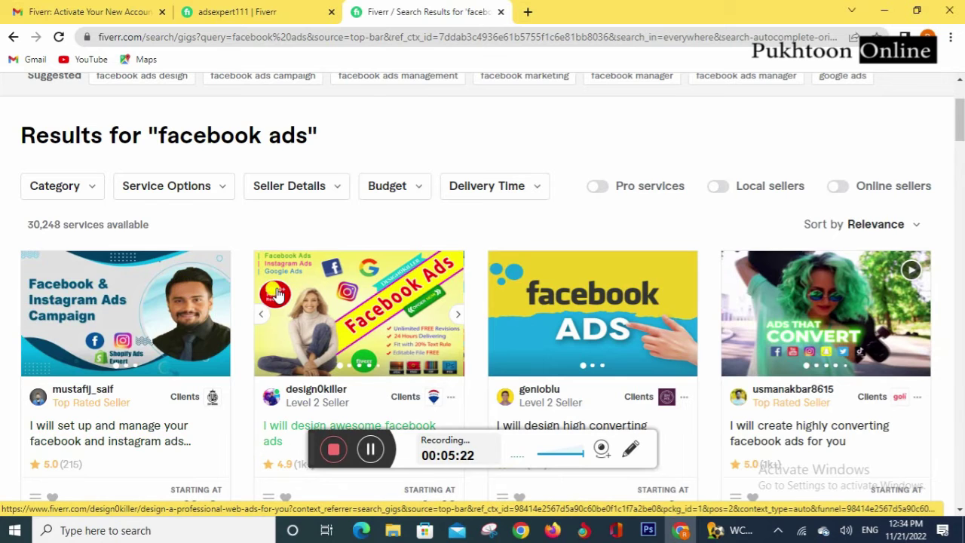
scroll(344, 232, "up", 2)
left_click_drag(189, 138, 100, 148)
Step: Search for 'graphic design' using the autocomplete suggestion
type("g")
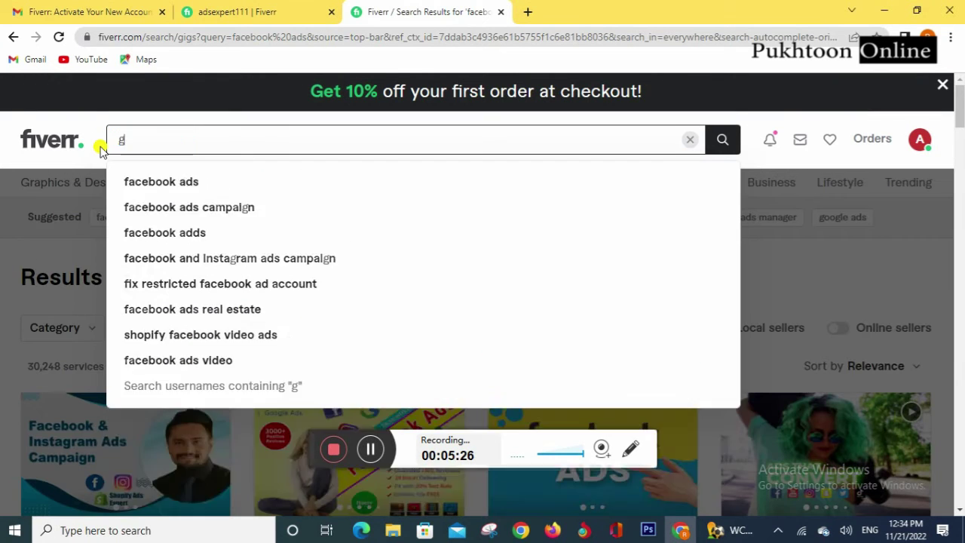
type("raphic")
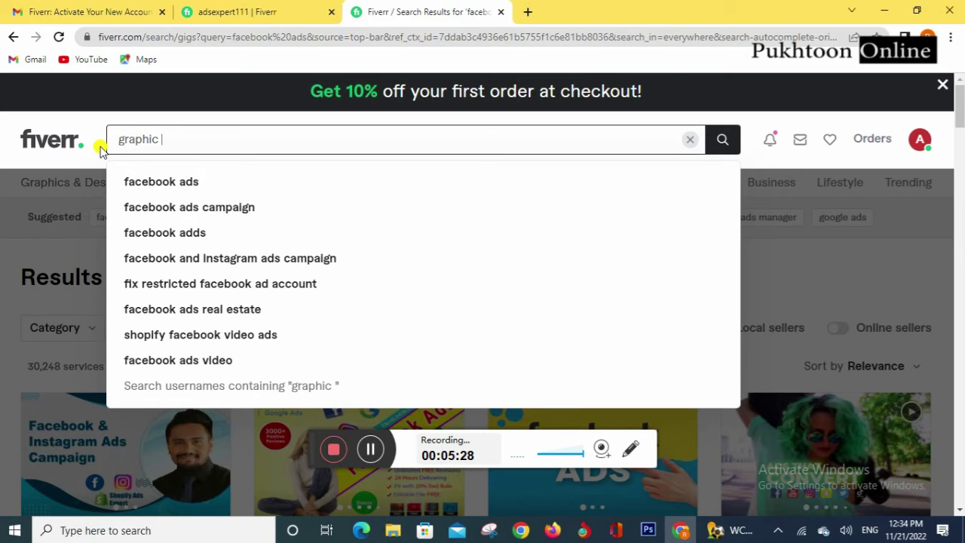
type(" d")
key("Down")
key("Return")
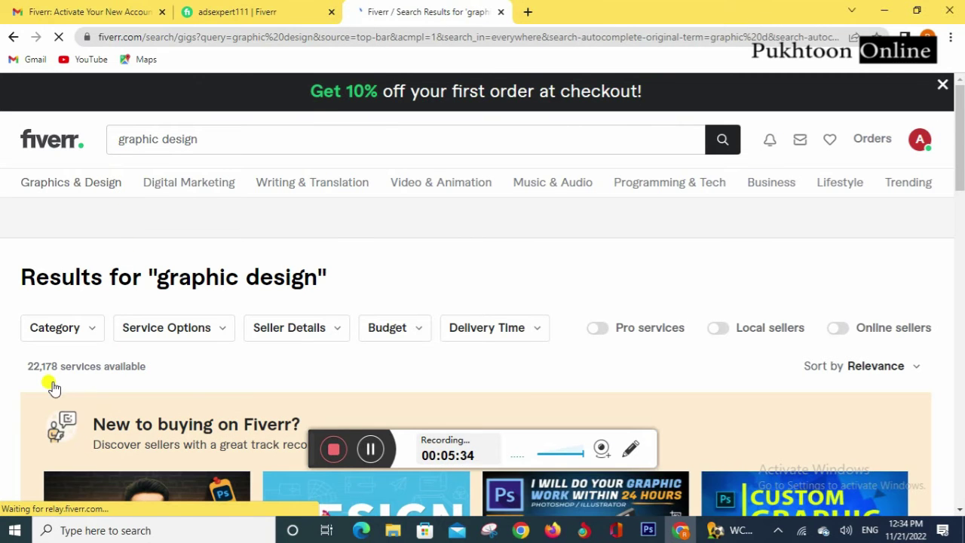
Step: Browse the graphic design gig listings, then select the query in the search bar
scroll(196, 302, "down", 9)
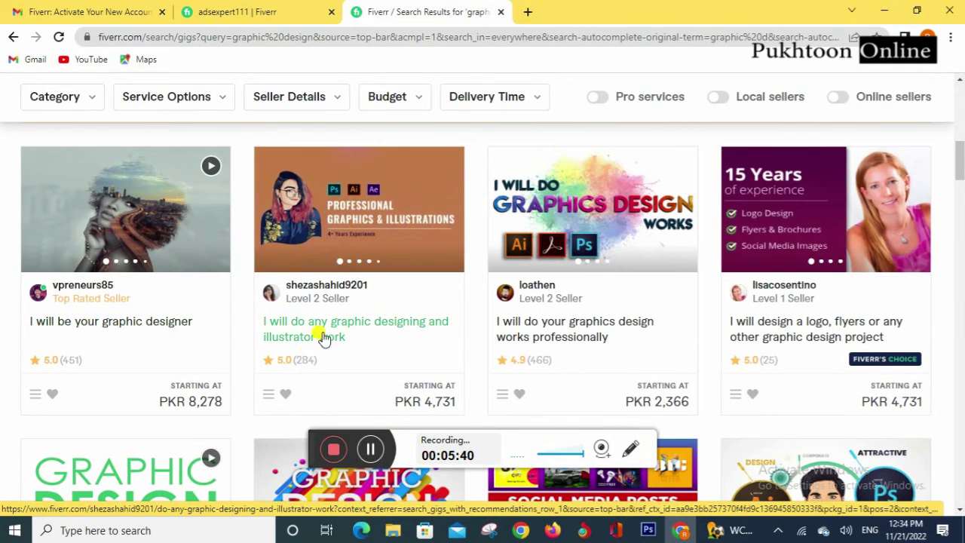
scroll(185, 320, "down", 2)
scroll(196, 320, "up", 2)
right_click(127, 323)
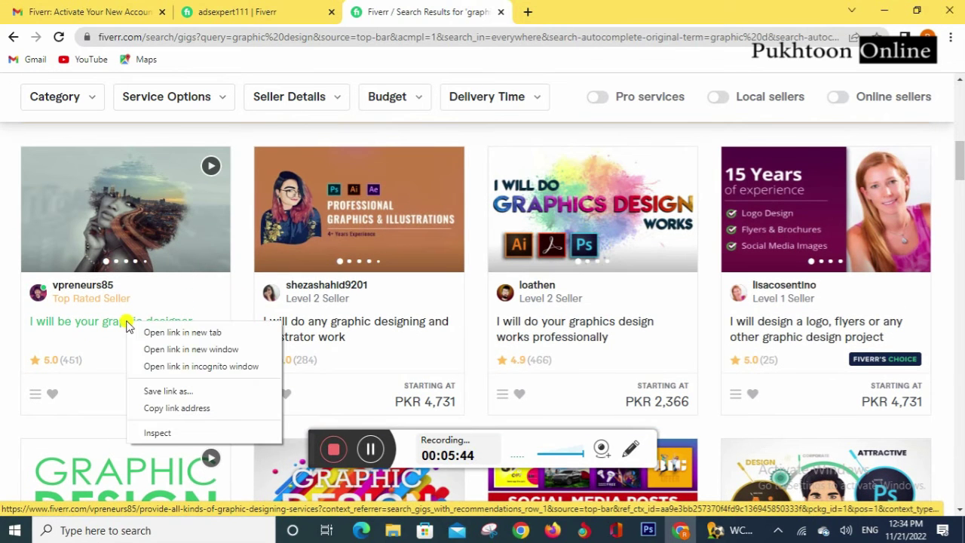
left_click(9, 277)
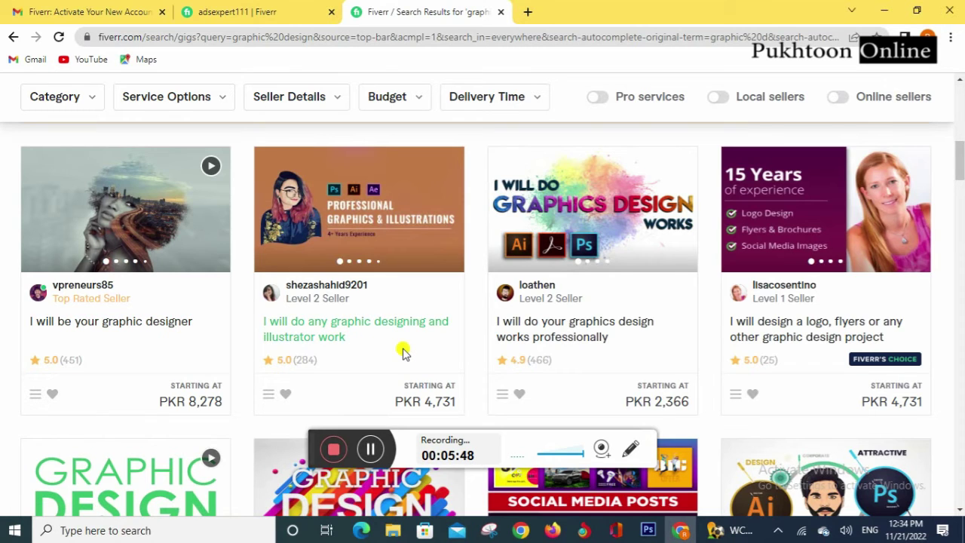
scroll(495, 293, "up", 5)
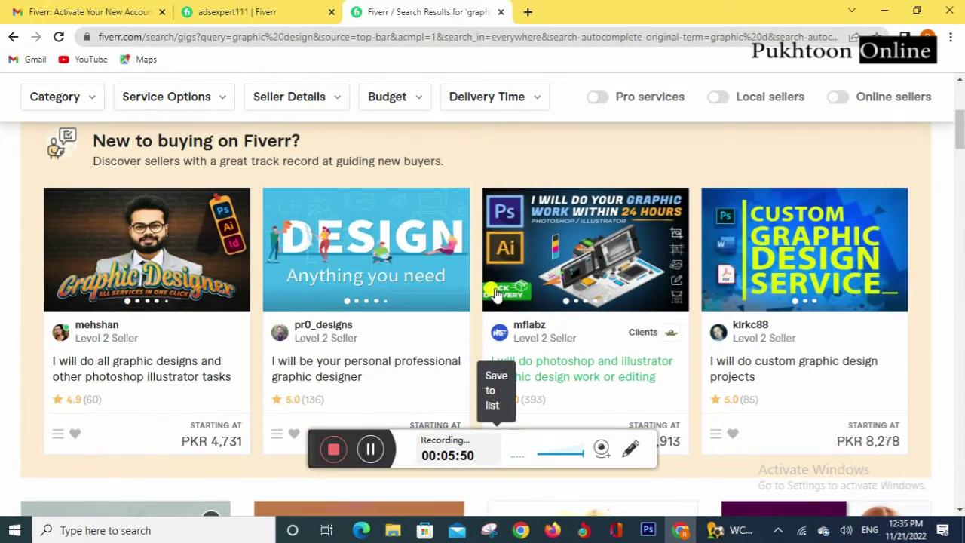
scroll(495, 293, "down", 5)
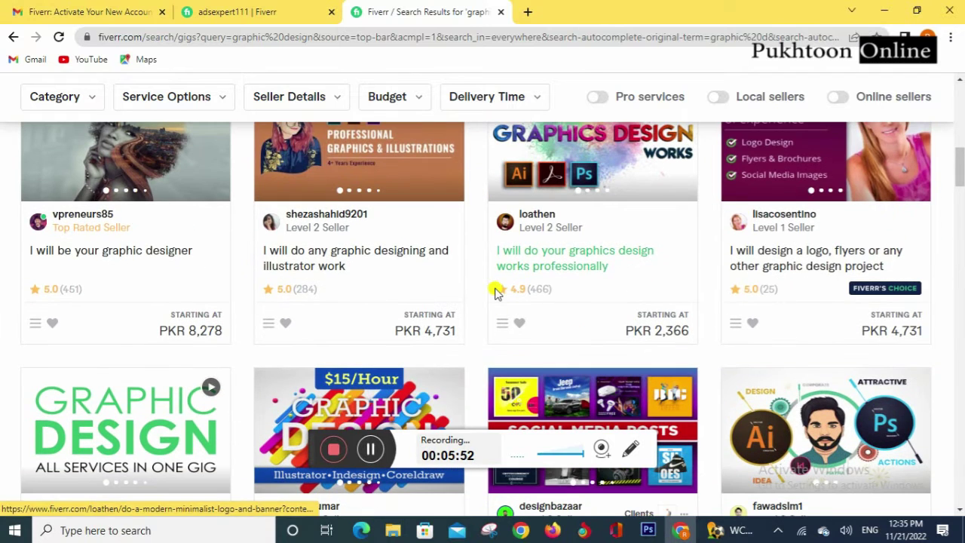
mouse_move(536, 215)
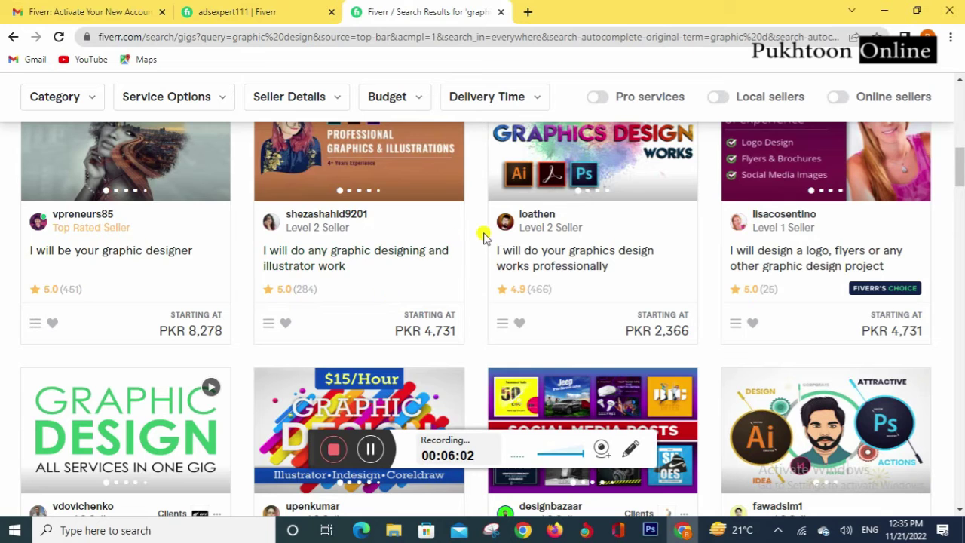
scroll(471, 273, "down", 5)
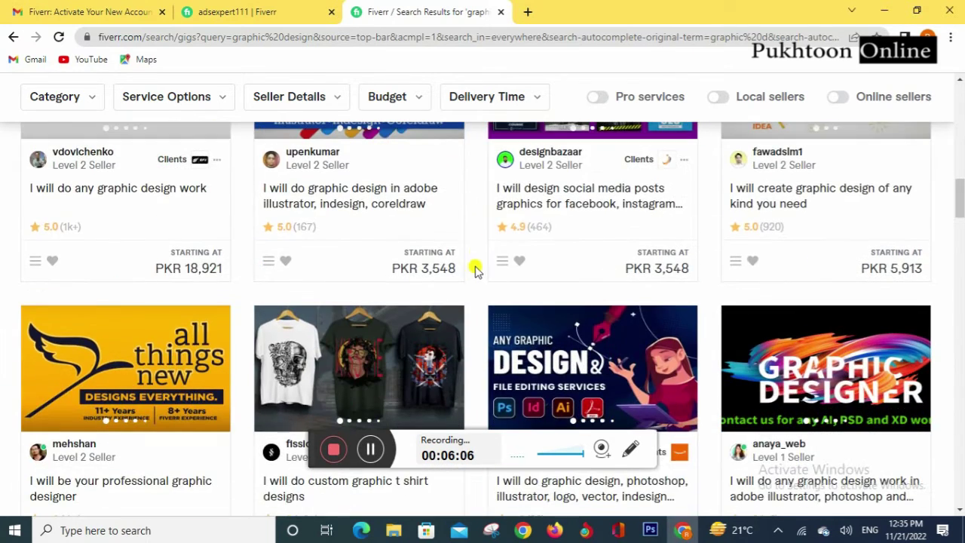
scroll(470, 230, "up", 9)
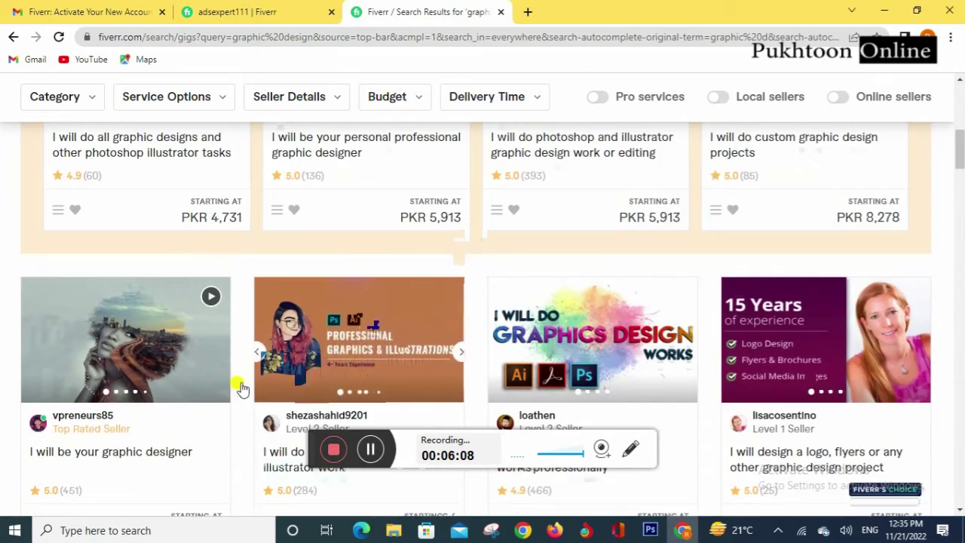
scroll(300, 370, "down", 7)
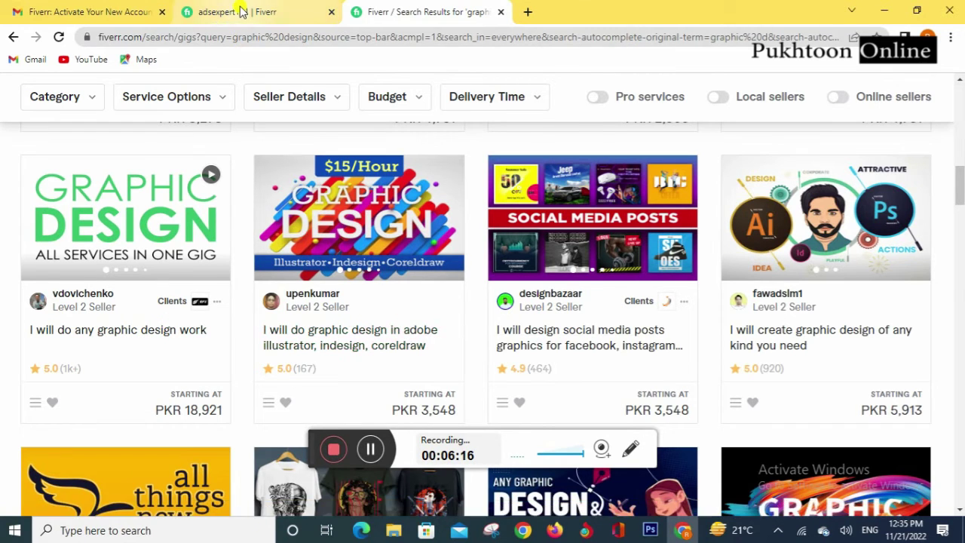
scroll(286, 226, "up", 10)
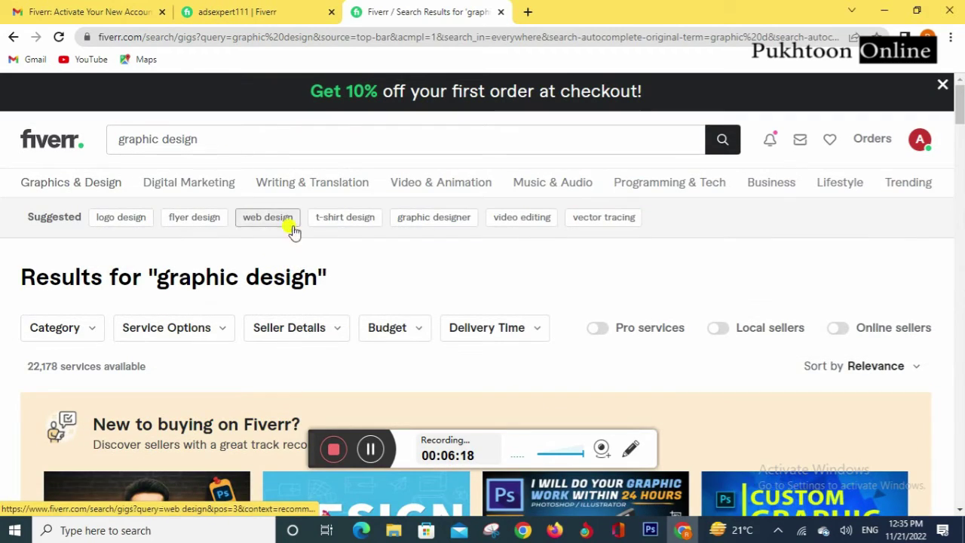
left_click(216, 135)
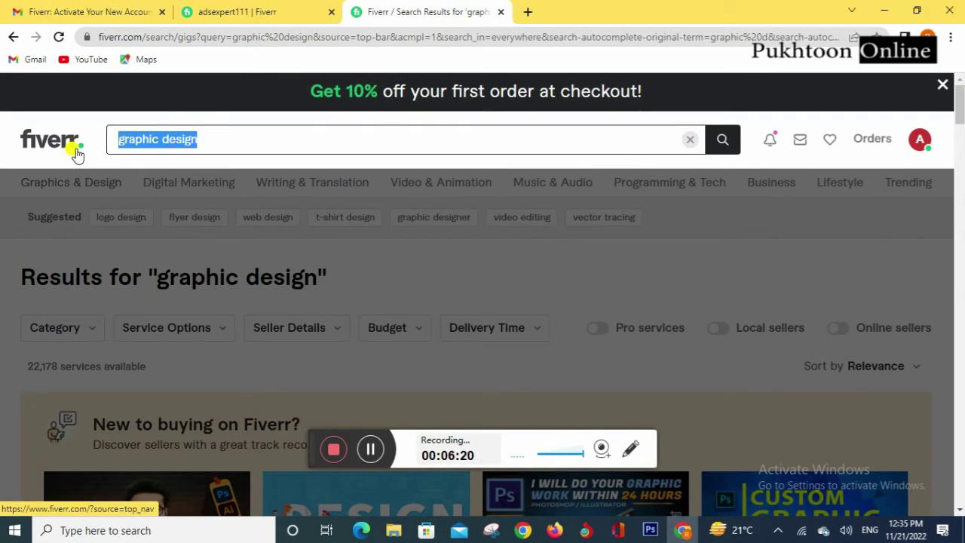
Step: Rerun the recent 'facebook ads' search and scroll through the gigs
type("facebook")
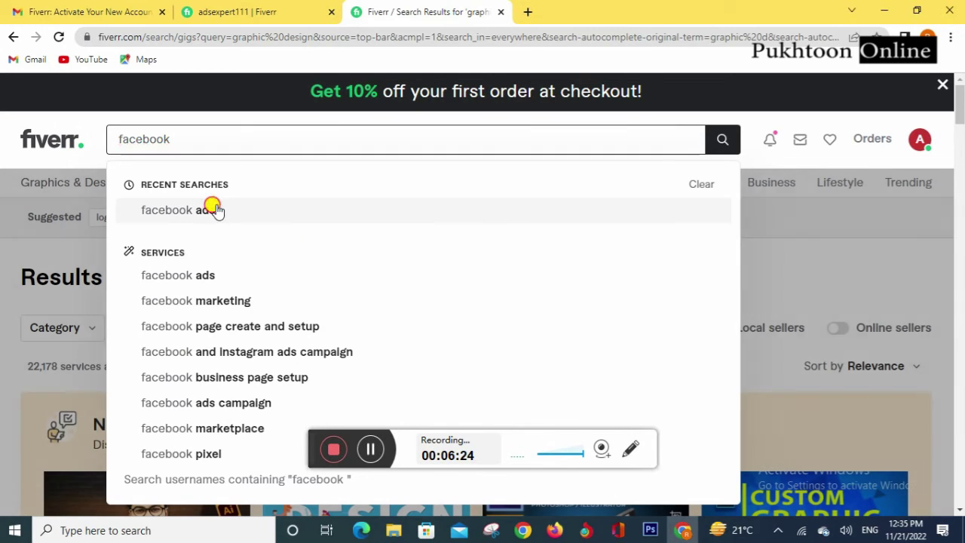
left_click(217, 210)
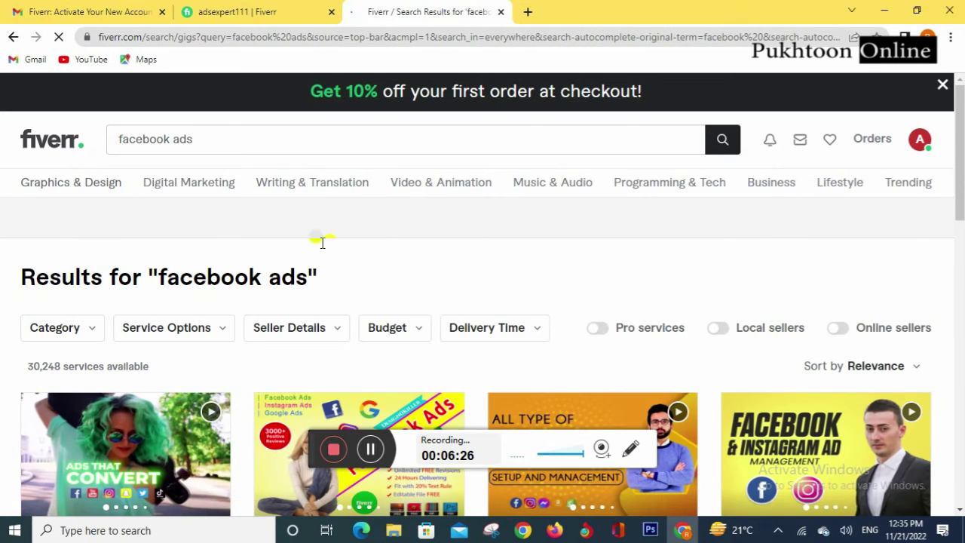
scroll(315, 230, "down", 1)
scroll(315, 230, "down", 3)
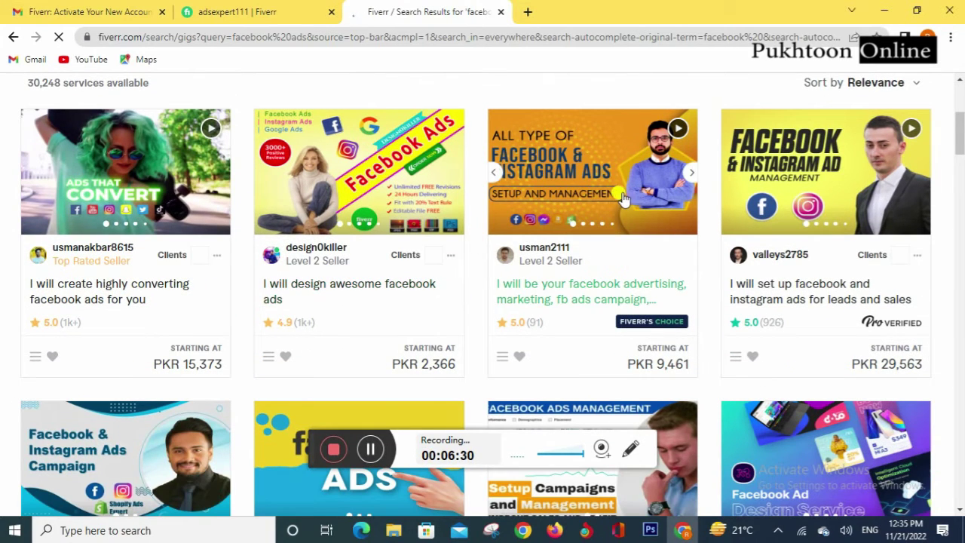
scroll(574, 222, "down", 1)
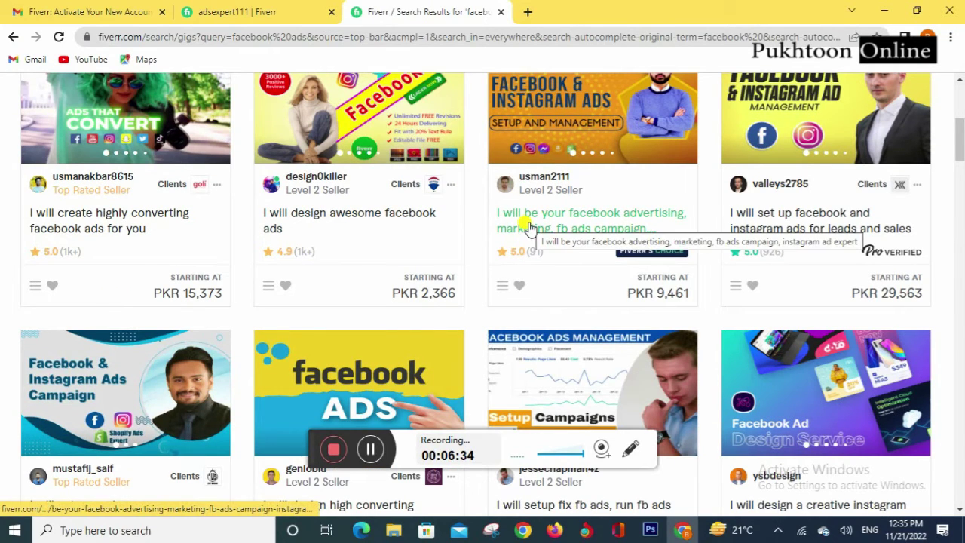
scroll(528, 227, "down", 1)
scroll(528, 228, "up", 1)
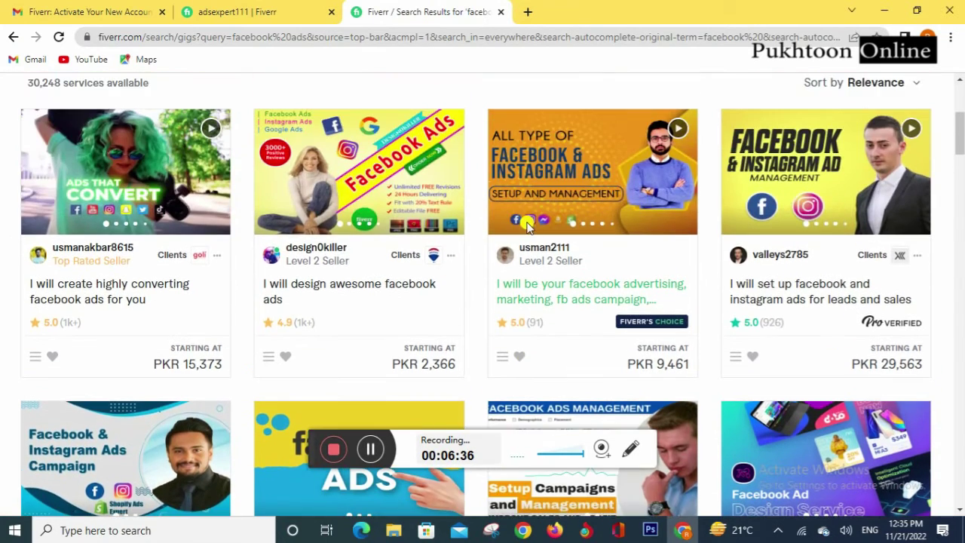
scroll(528, 226, "down", 1)
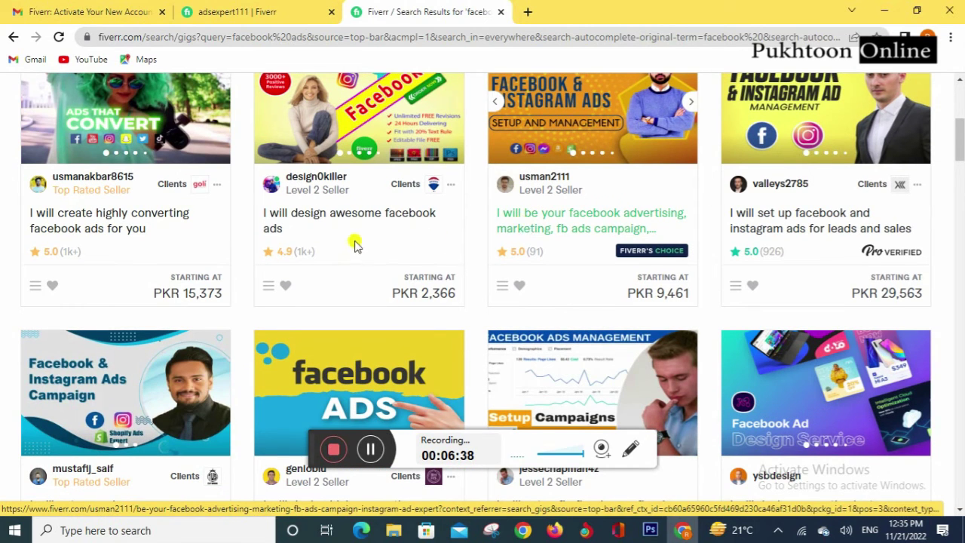
Step: Open the awesome facebook ads gig and the real-estate ads gig in new tabs
right_click(341, 218)
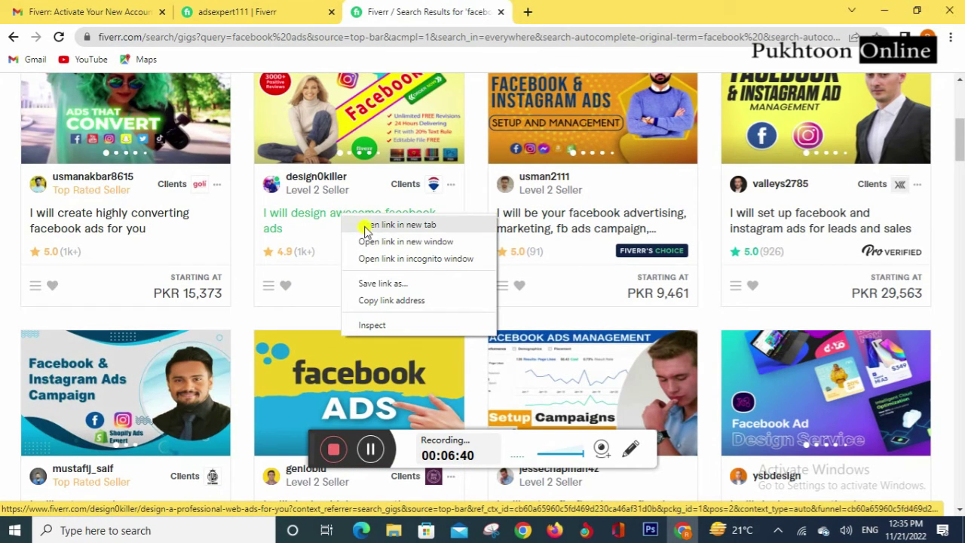
left_click(367, 224)
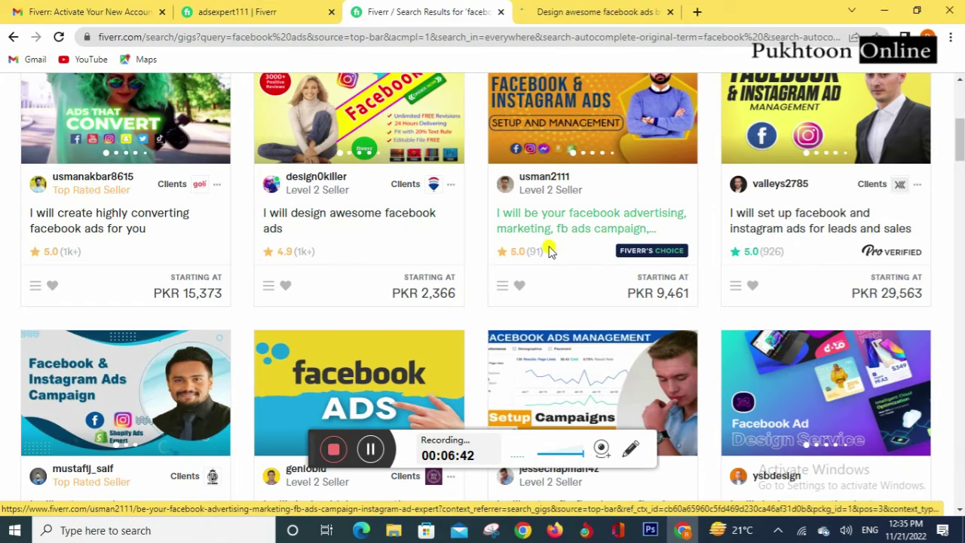
scroll(542, 270, "down", 3)
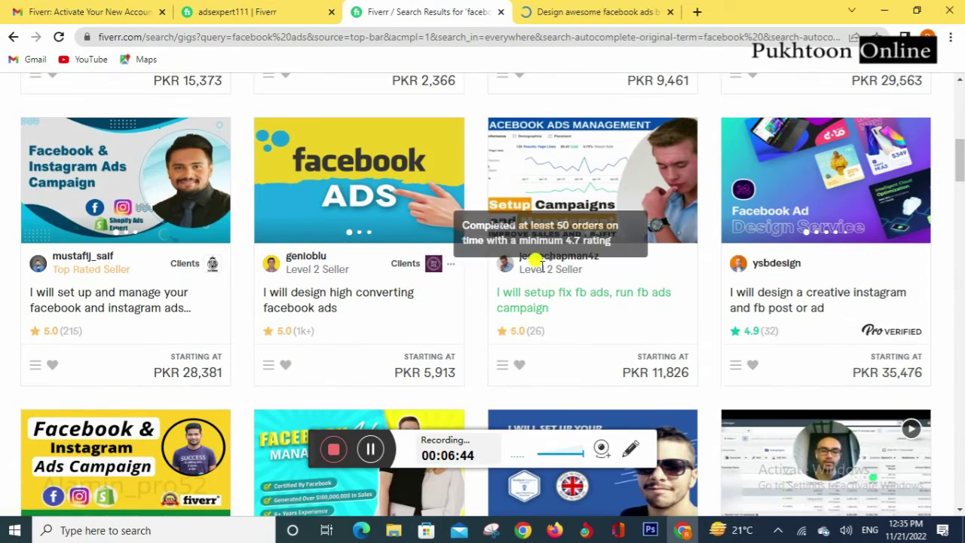
scroll(564, 252, "down", 1)
scroll(345, 226, "down", 3)
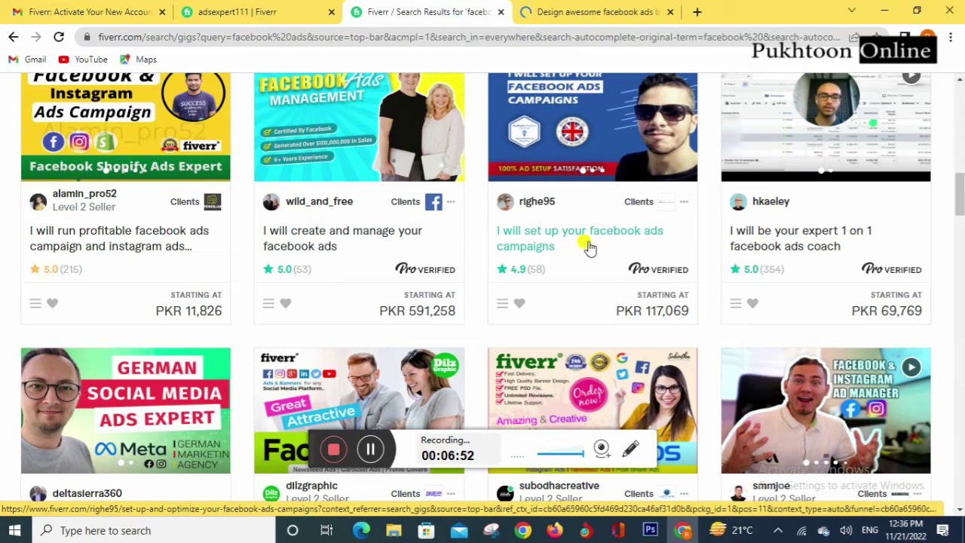
scroll(784, 234, "down", 3)
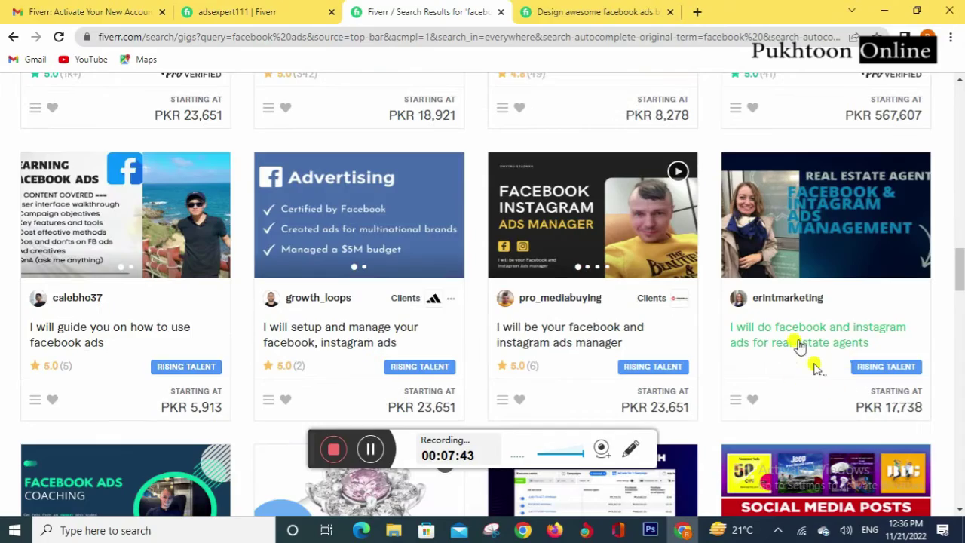
scroll(803, 351, "down", 1)
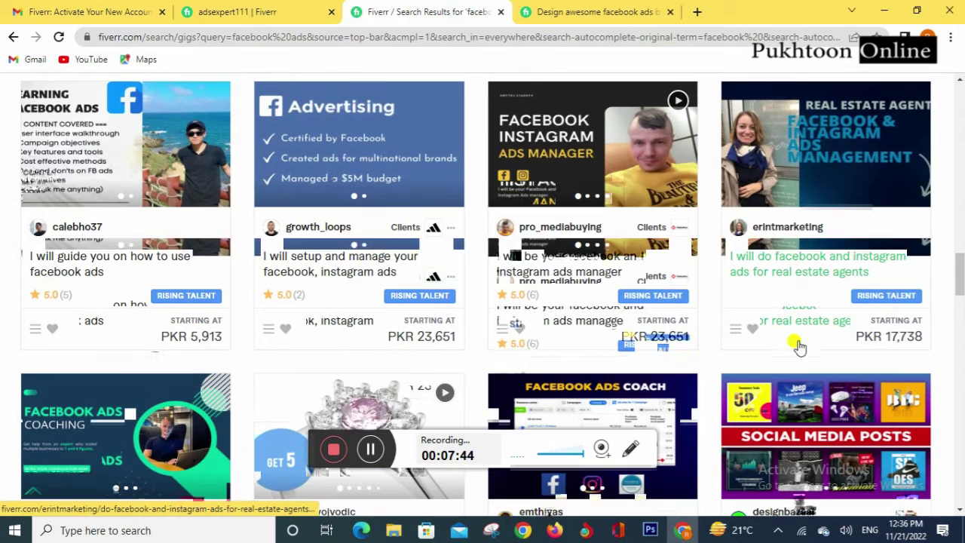
right_click(791, 264)
left_click(808, 272)
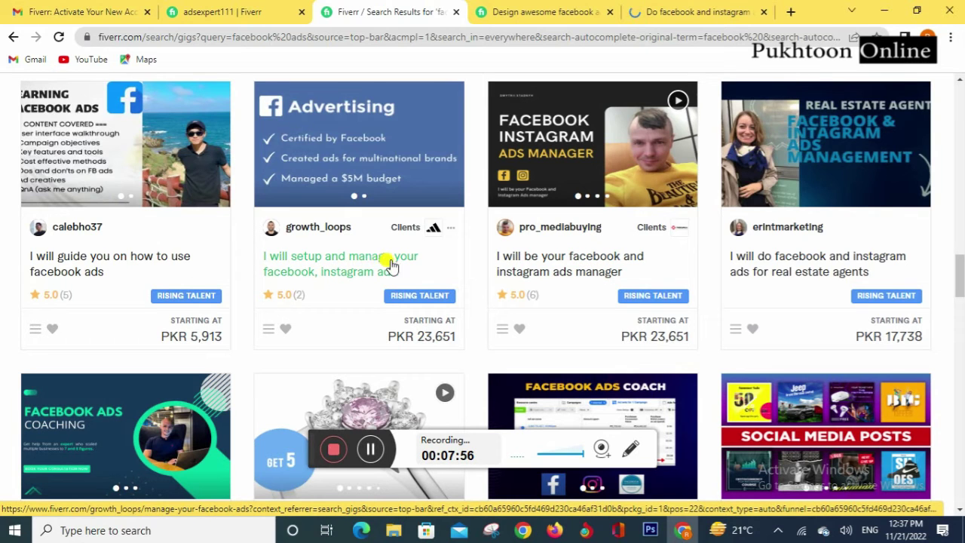
Step: Open the facebook, instagram ads management gig in a new tab and close an earlier gig tab
right_click(351, 265)
left_click(370, 275)
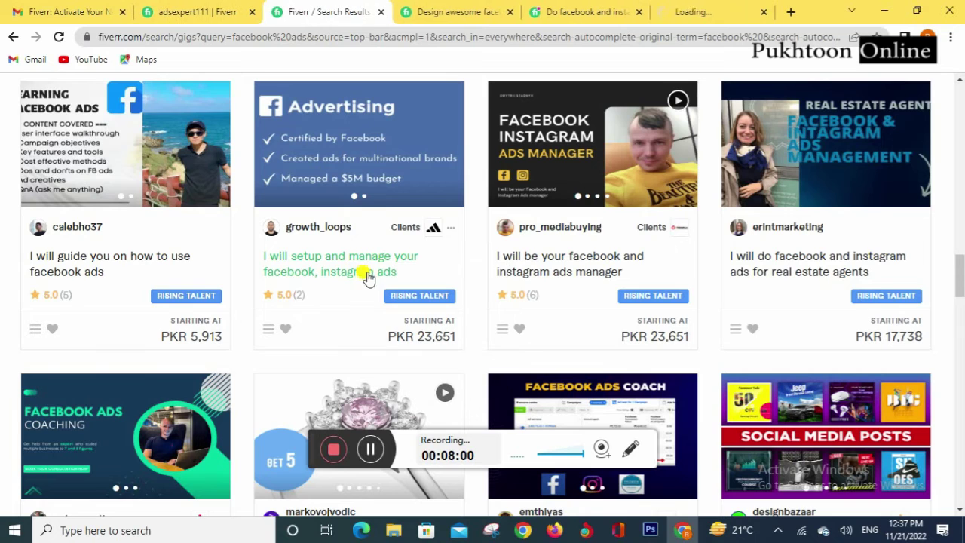
left_click(507, 13)
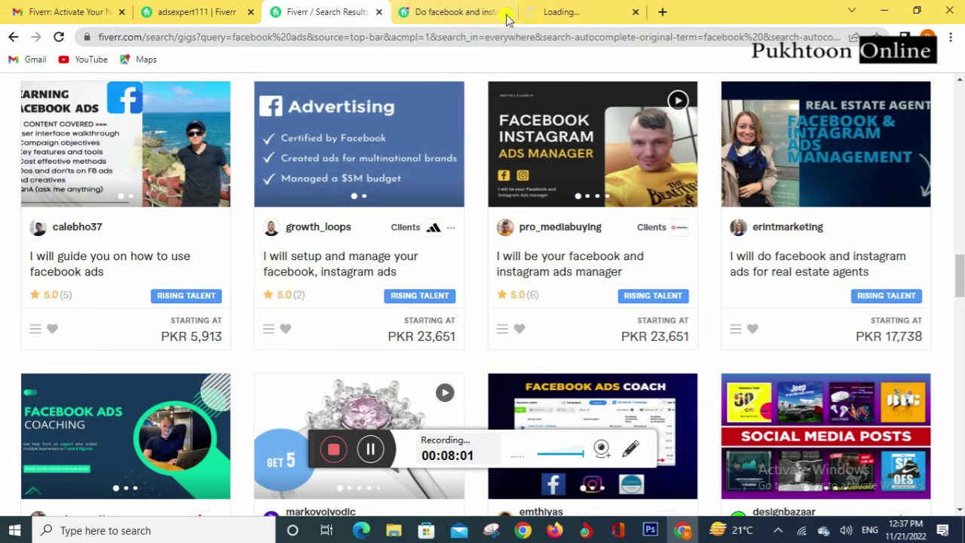
Step: Switch to the facebook, instagram ads management gig and jump to About The Seller
left_click(445, 13)
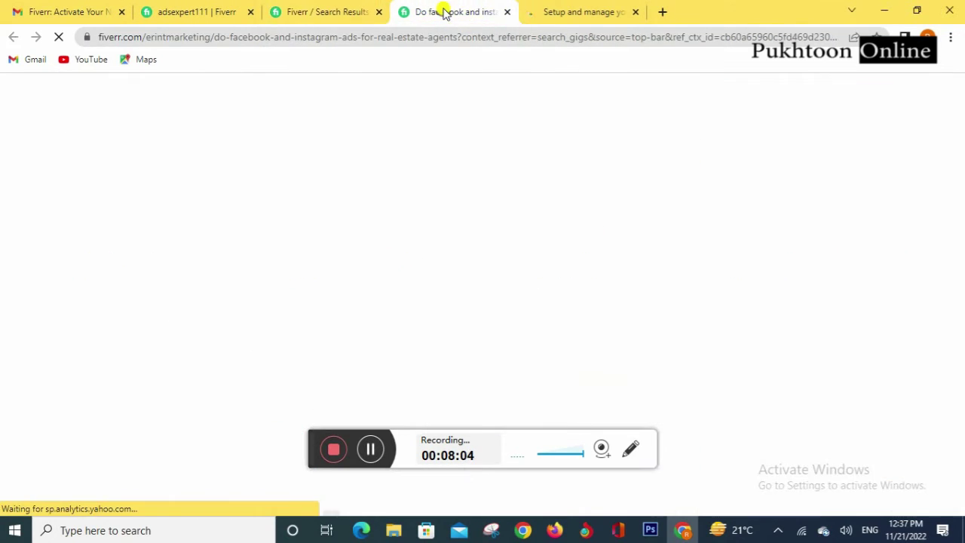
left_click(562, 12)
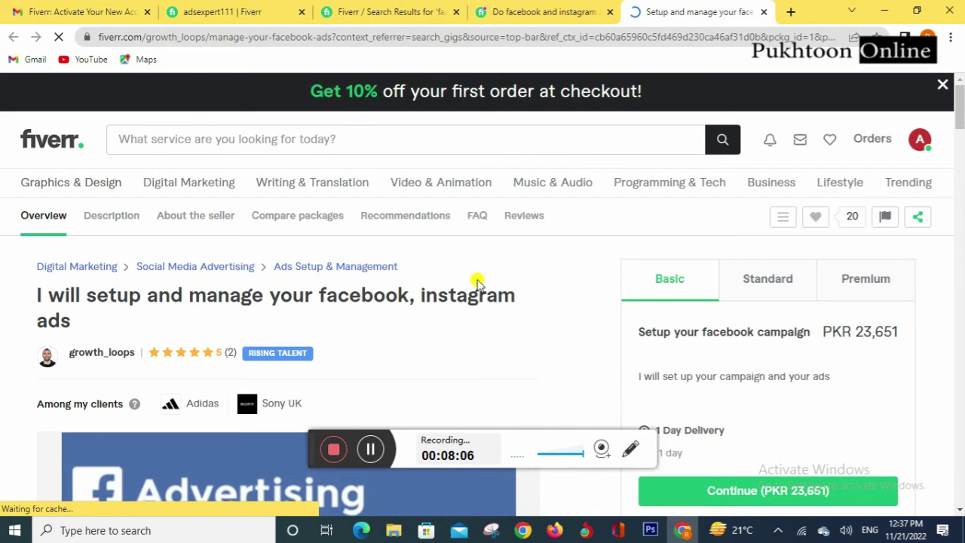
scroll(309, 341, "down", 2)
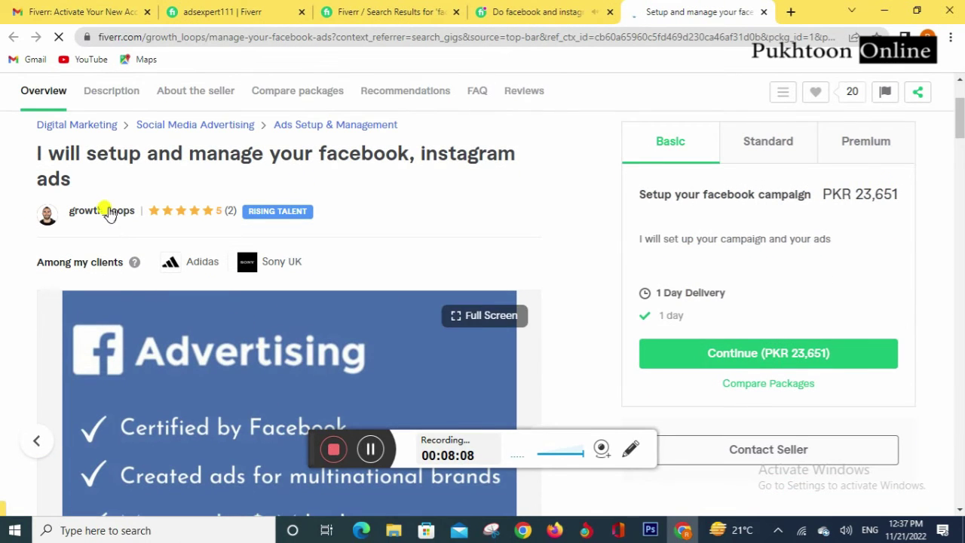
left_click(109, 216)
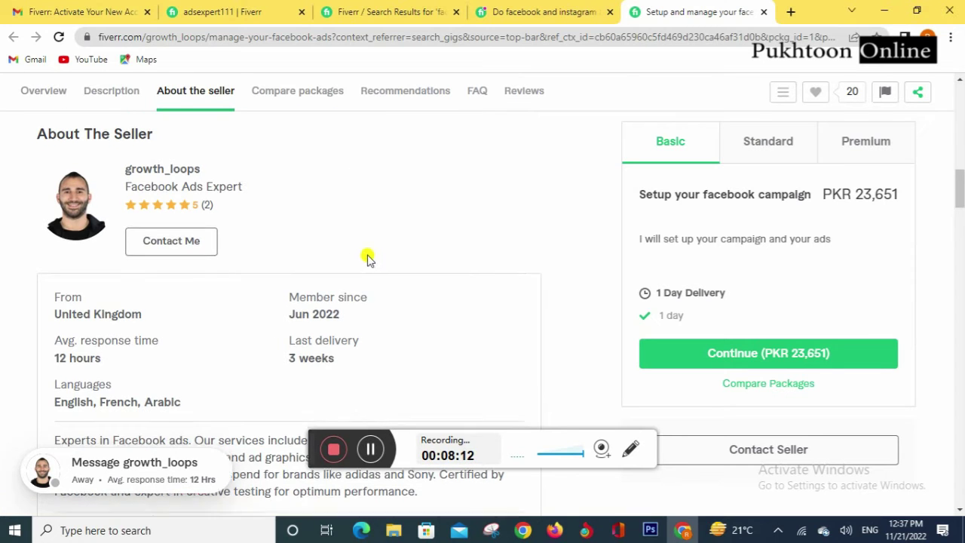
Step: Read through the seller details and select the seller's description paragraph
scroll(366, 254, "down", 2)
scroll(391, 208, "down", 6)
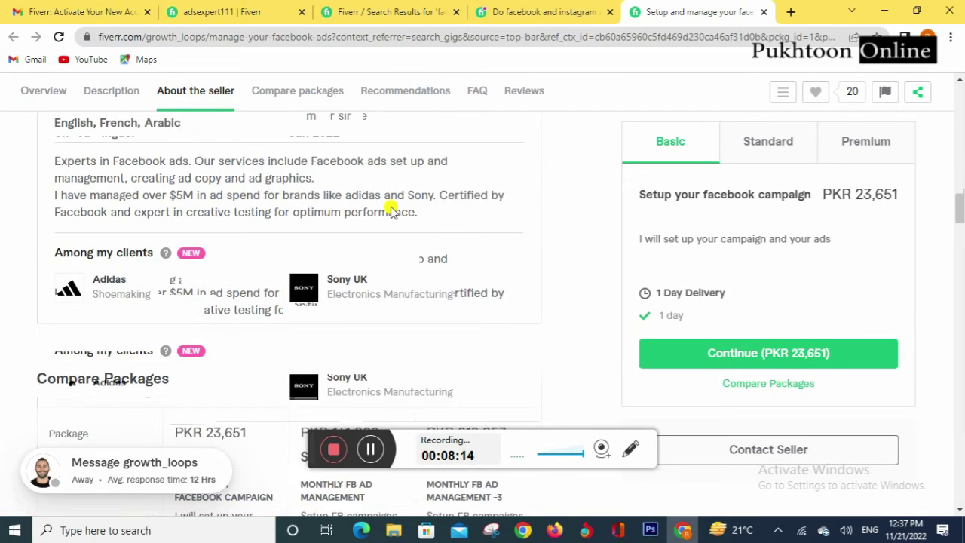
scroll(391, 207, "down", 7)
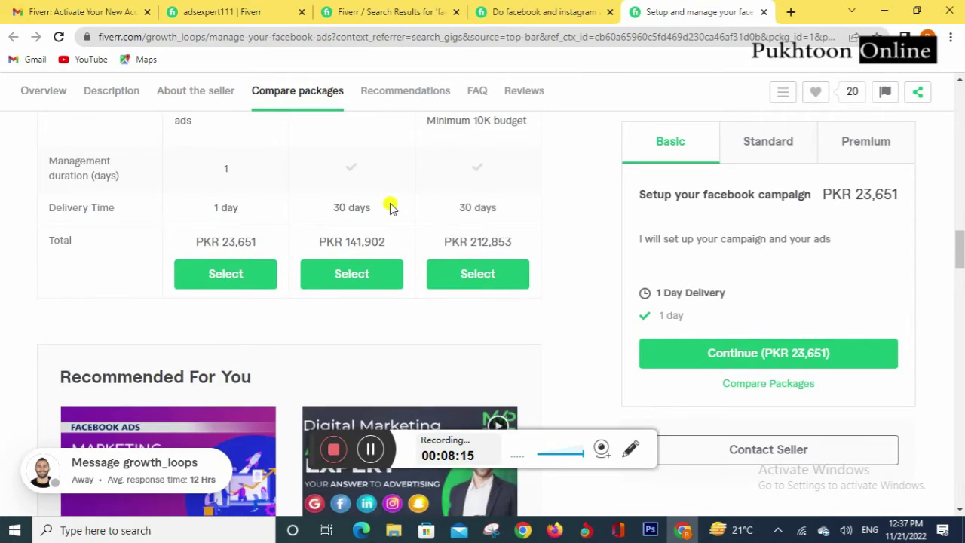
scroll(391, 207, "up", 12)
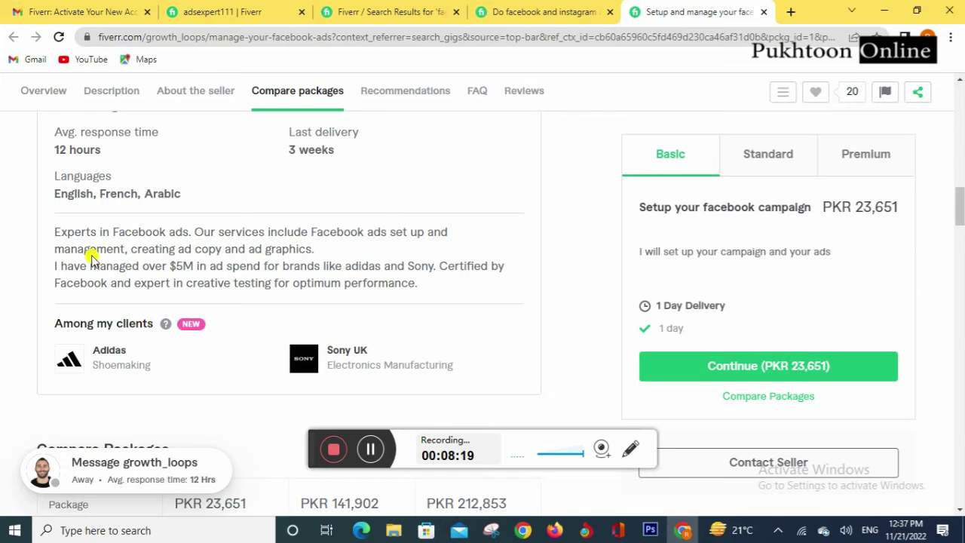
scroll(282, 258, "up", 2)
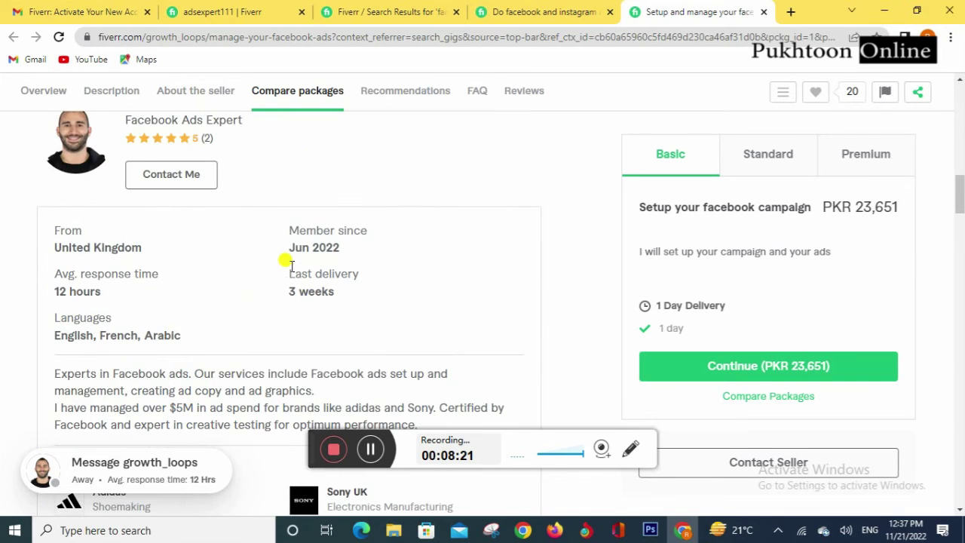
scroll(287, 263, "down", 2)
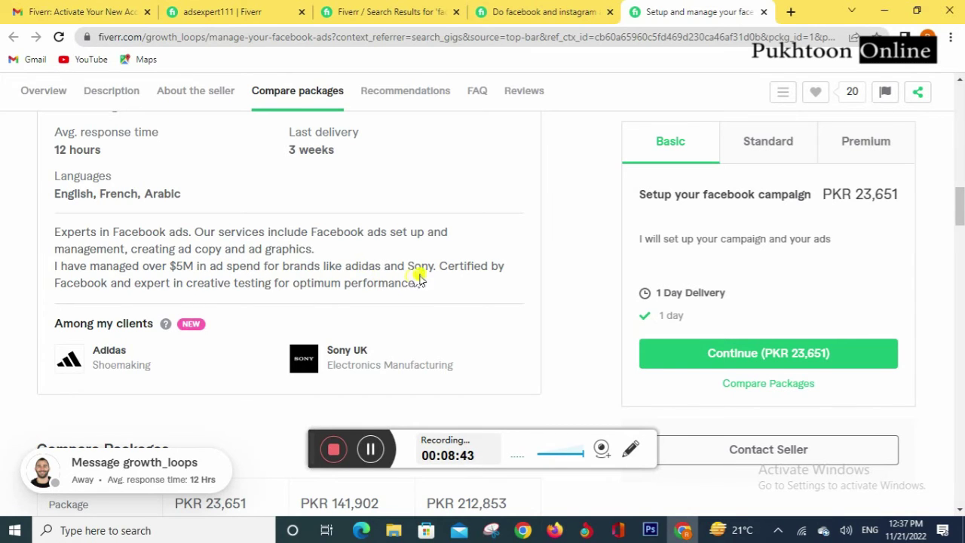
left_click_drag(420, 287, 54, 224)
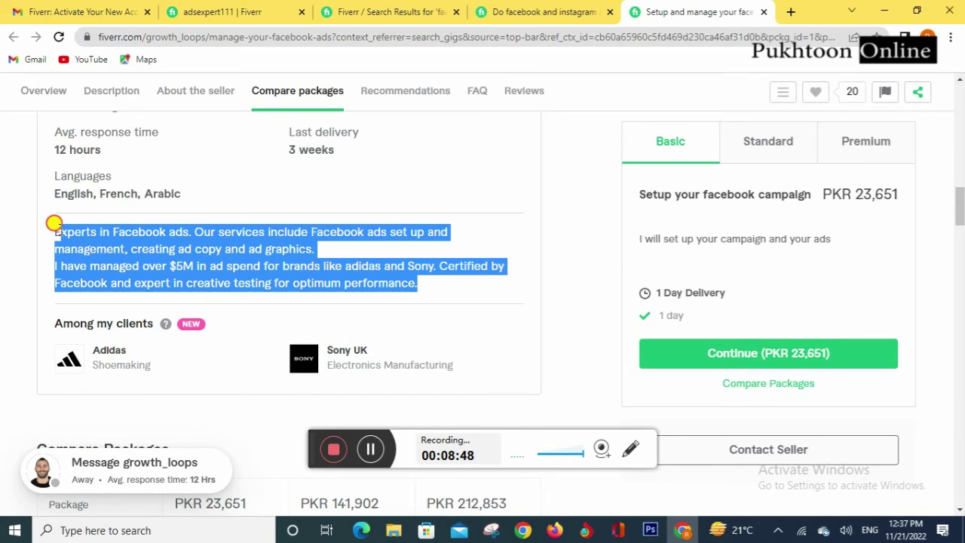
Step: Select the real-estate ads seller's About description, then return to my own profile tab
left_click(532, 11)
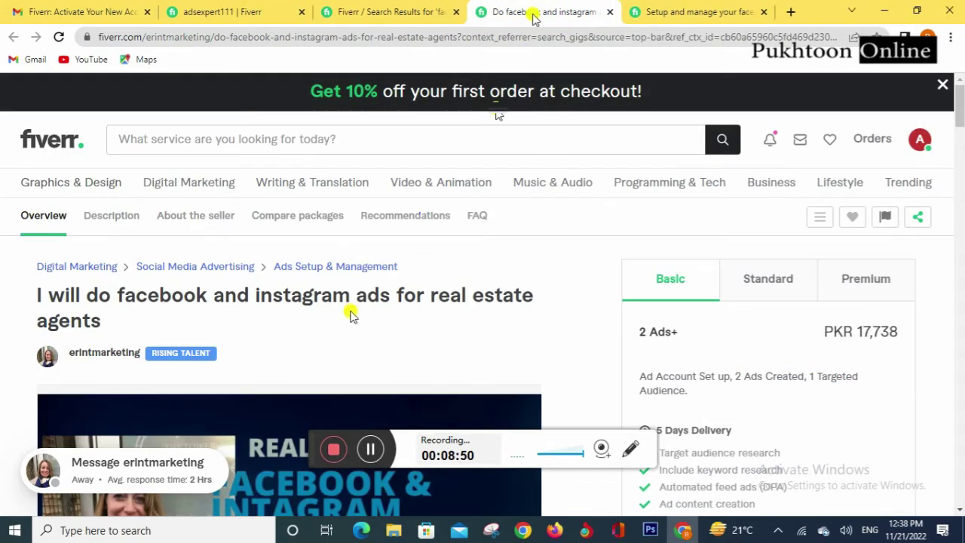
scroll(351, 312, "down", 5)
scroll(351, 312, "down", 10)
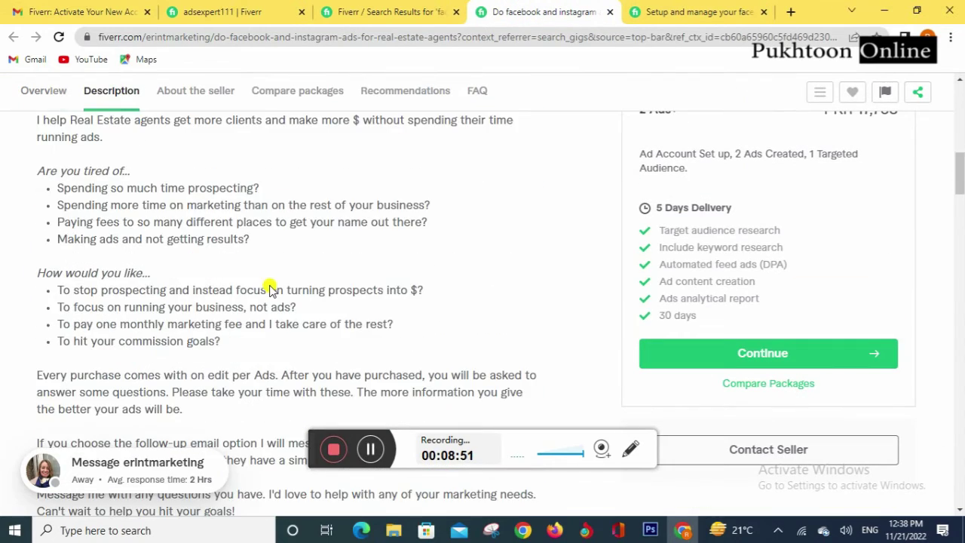
scroll(269, 281, "up", 15)
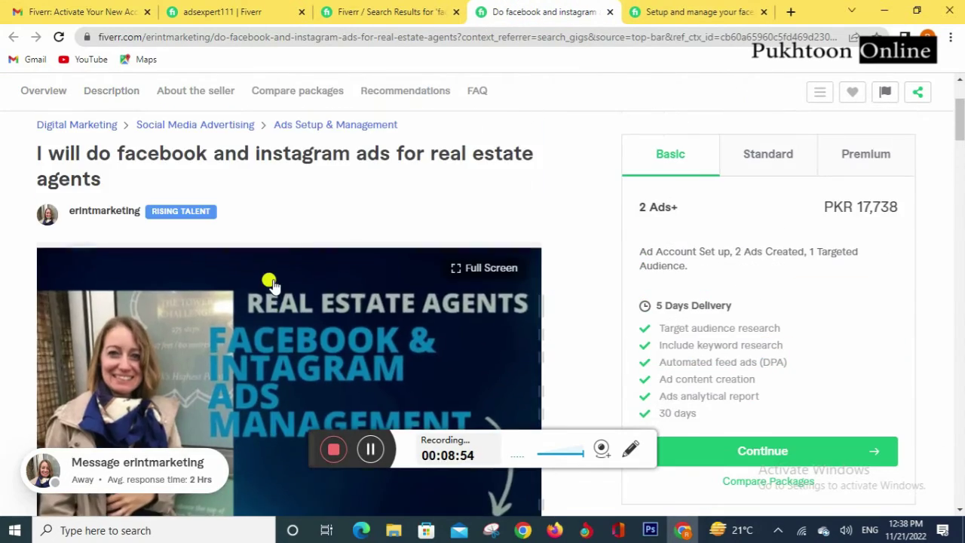
scroll(89, 214, "down", 15)
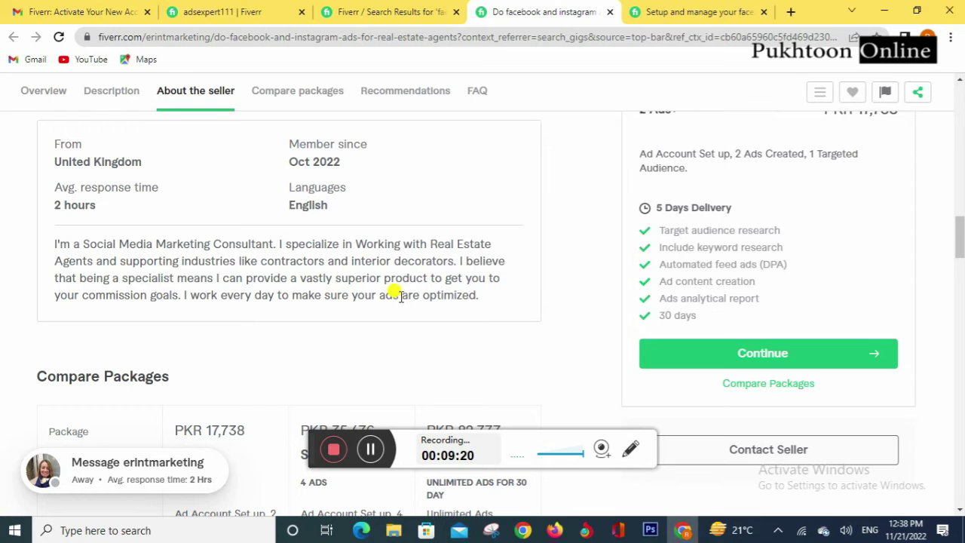
left_click_drag(481, 298, 55, 251)
key("ctrl+c")
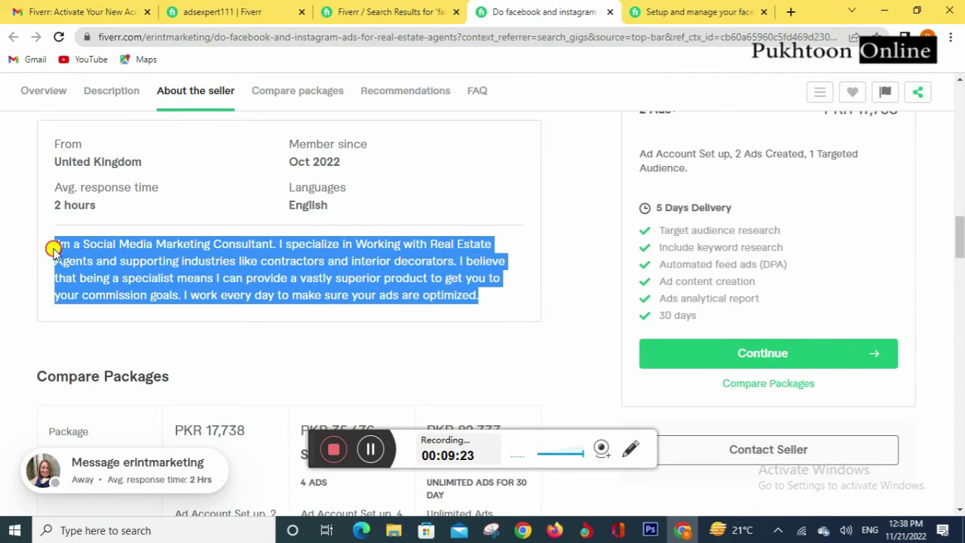
left_click(205, 10)
Step: Paste the copied seller description into the Description box
scroll(195, 374, "down", 4)
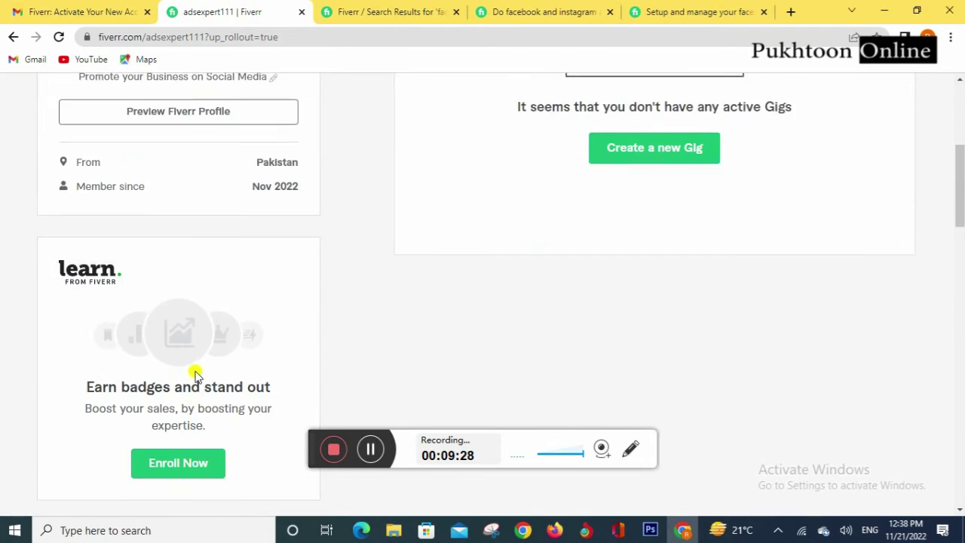
scroll(195, 375, "down", 4)
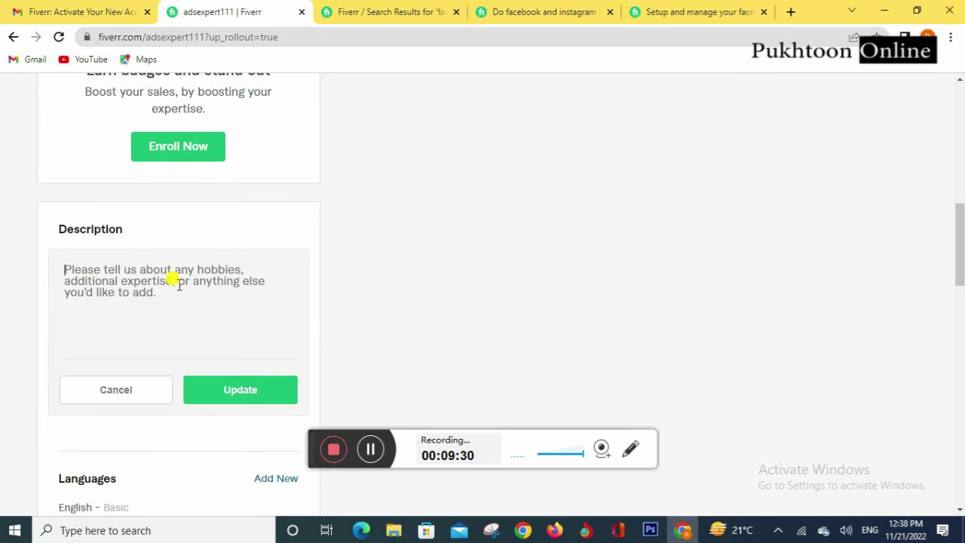
key("ctrl+v")
scroll(218, 302, "up", 1)
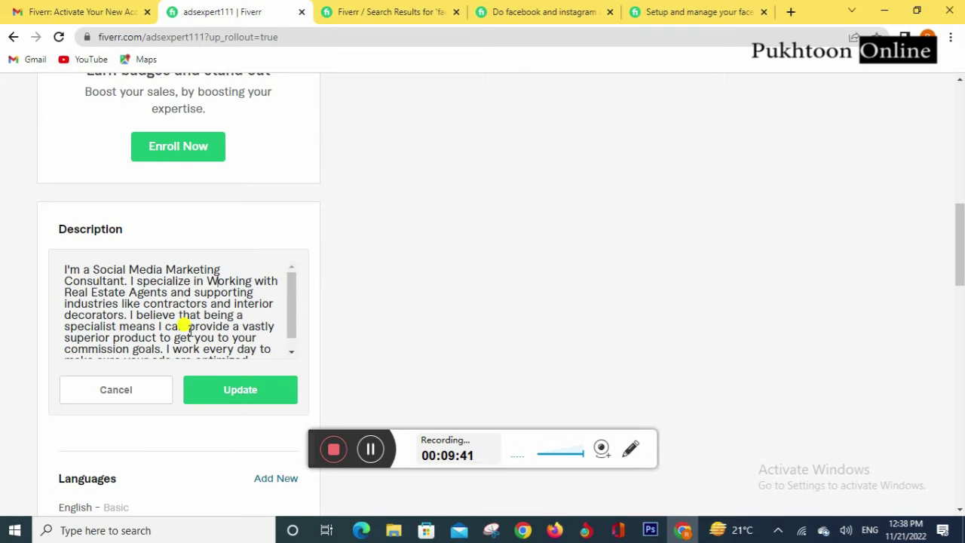
Step: Replace 'Real Estate Agents' with 'ecommerce', correcting its spelling
type("w")
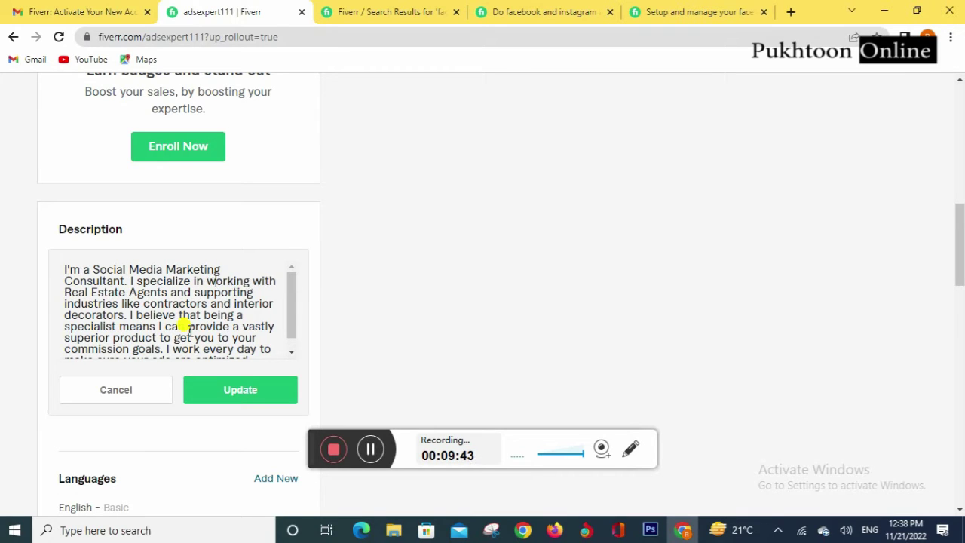
key("Right")
key("Right")
key("Right")
key("Right")
key("Right")
key("Right")
key("shift+Left")
key("shift+Left")
key("shift+Left")
key("shift+Left")
key("shift+Left")
key("shift+Left")
key("shift+Left")
key("shift+Left")
key("shift+Left")
key("shift+Left")
key("shift+Left")
key("shift+Left")
key("shift+Left")
key("shift+Left")
key("shift+Left")
key("shift+Left")
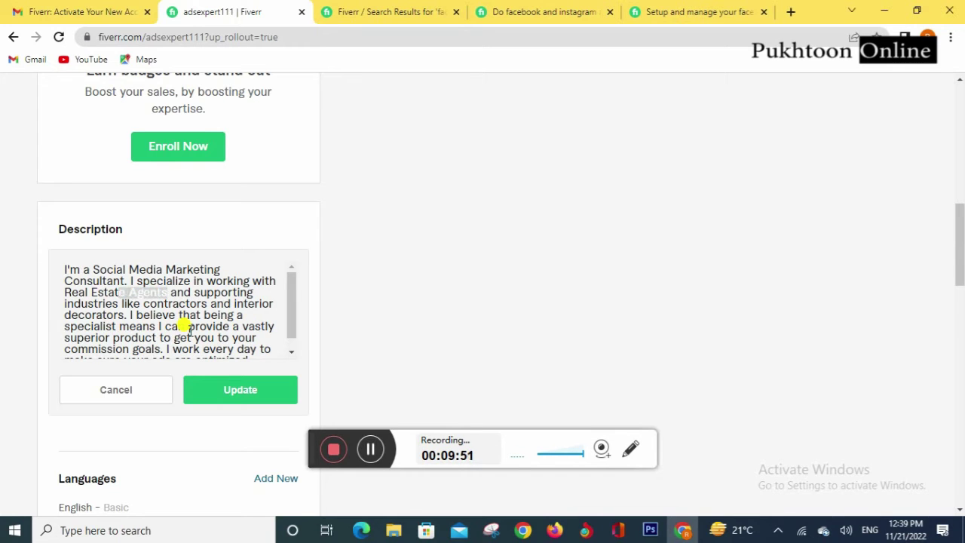
key("shift+Left")
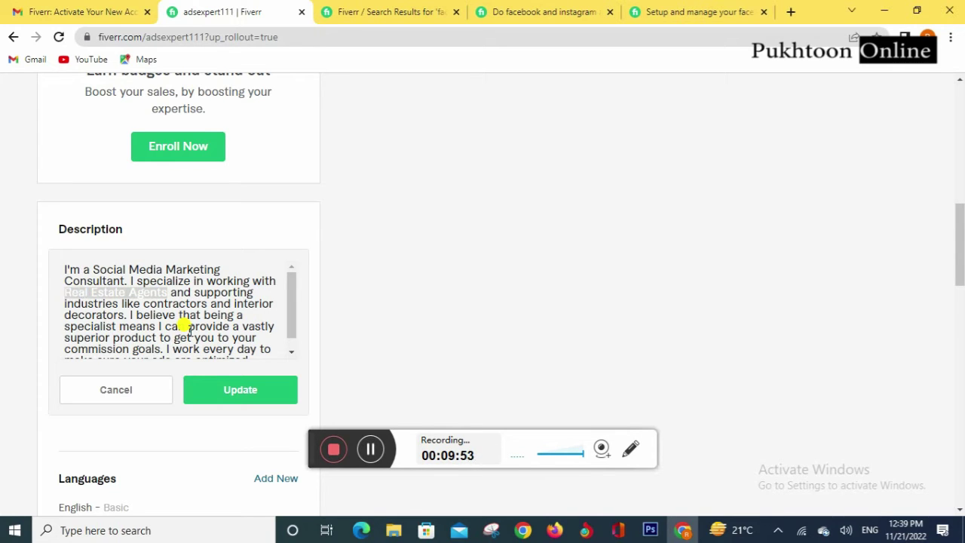
type("ecommer")
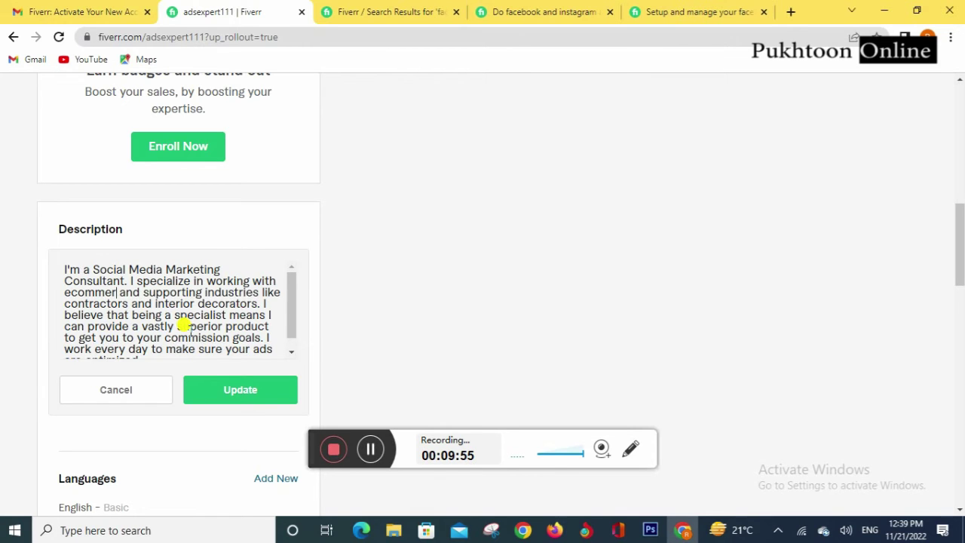
type("cece")
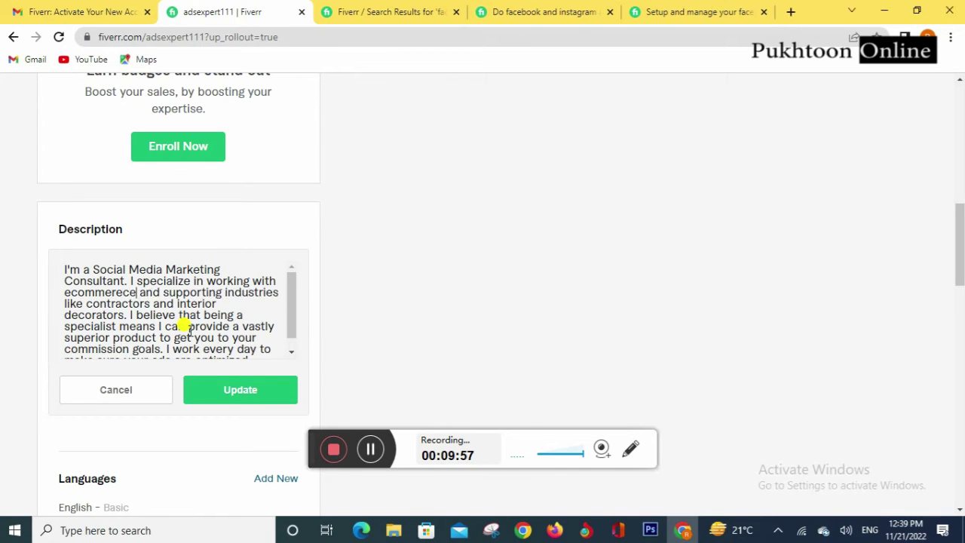
key("BackSpace")
key("Right")
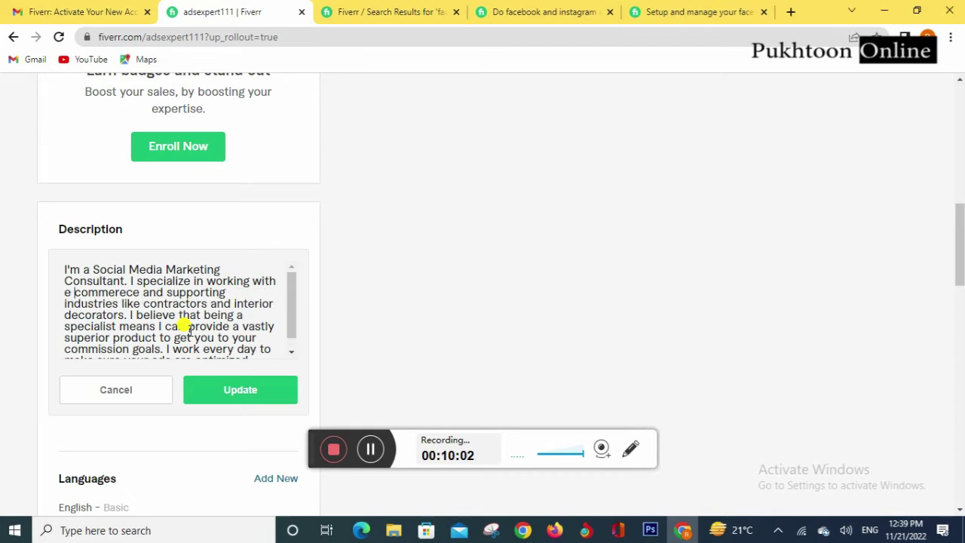
key("Right")
key("Right")
key("Right")
right_click(112, 291)
left_click(128, 302)
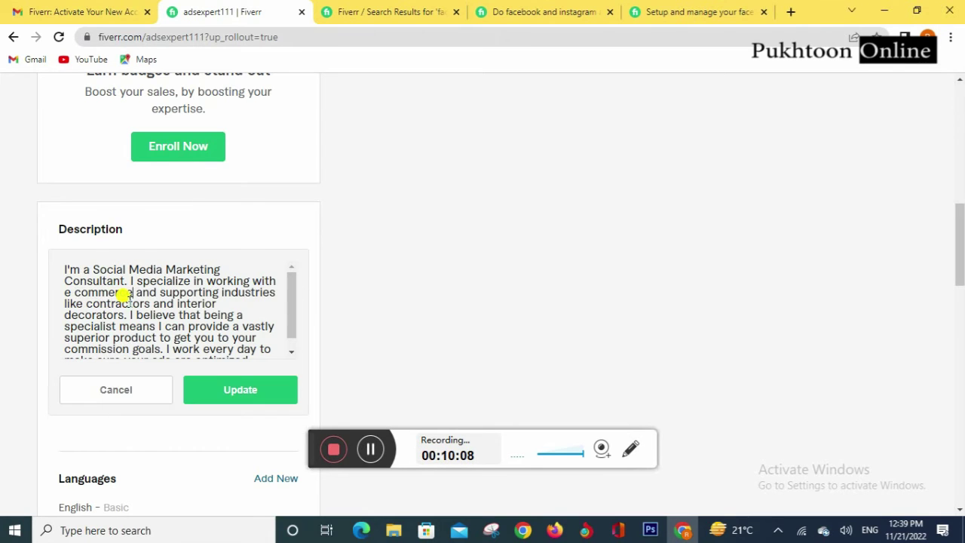
Step: Add 'stores' after ecommerce and delete 'like contractors and interior decorators'
type("stores a")
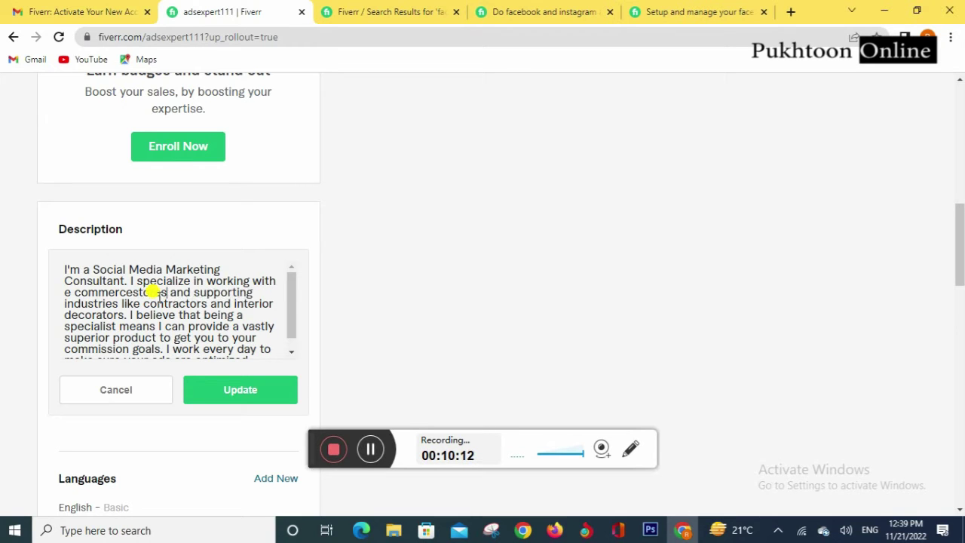
key("Left")
key("Left")
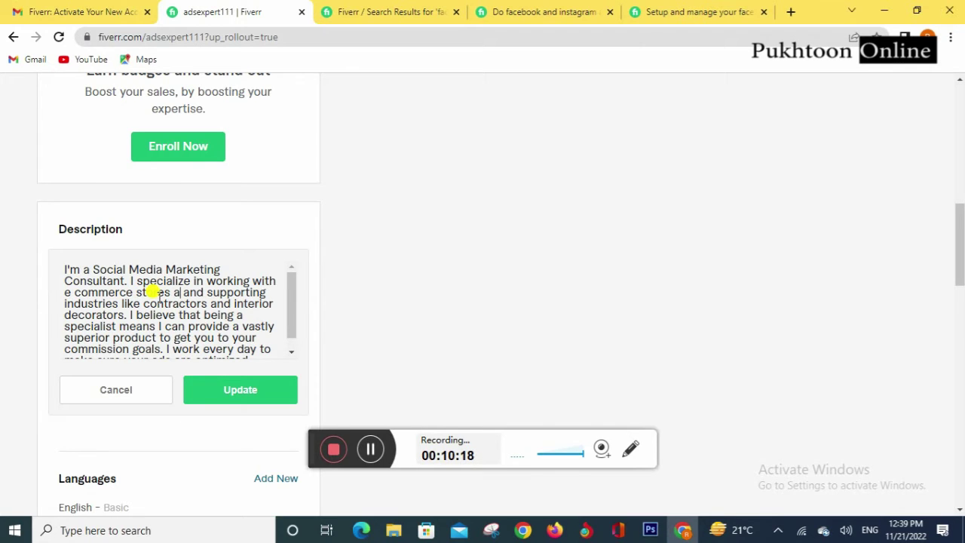
key("BackSpace")
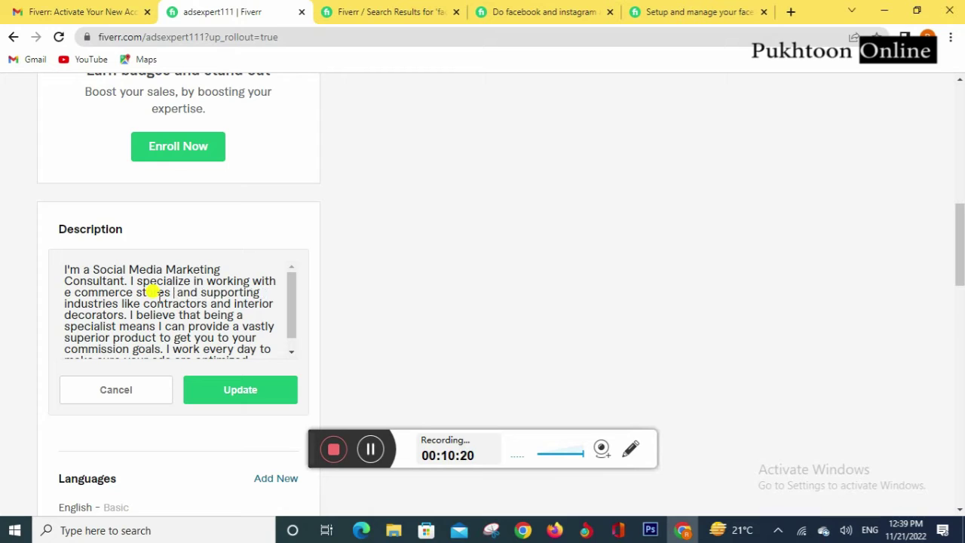
key("BackSpace")
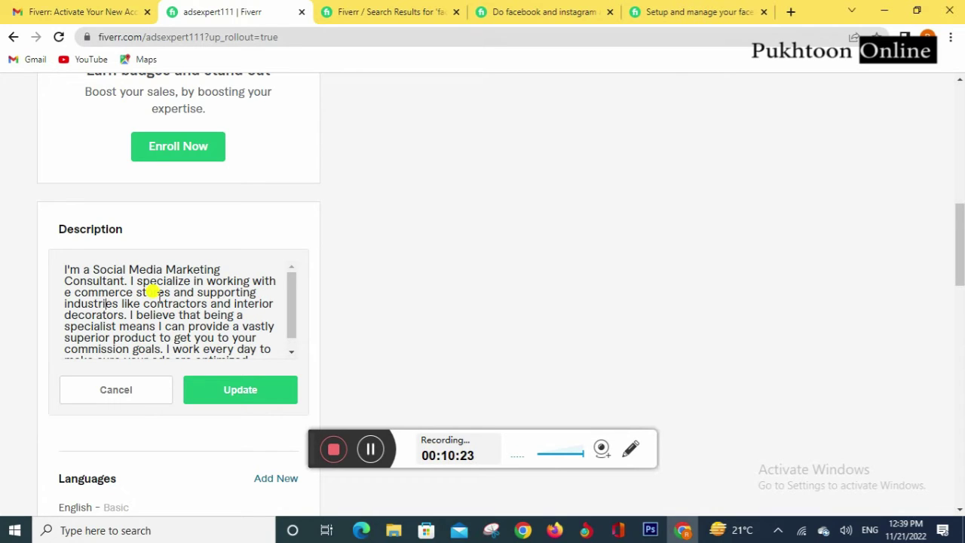
key("Right")
key("Right")
key("Right")
key("Right")
key("Right")
key("shift+Left")
key("shift+Left")
key("shift+Left")
key("shift+Left")
key("shift+Left")
key("shift+Left")
key("shift+Left")
key("shift+Left")
key("shift+Left")
key("shift+Left")
key("shift+Left")
key("shift+Left")
key("shift+Left")
key("shift+Left")
key("shift+Left")
key("shift+Left")
key("shift+Left")
key("shift+Left")
key("shift+Left")
key("shift+Left")
key("shift+Left")
key("shift+Left")
key("shift+Left")
key("shift+Left")
key("shift+Left")
key("shift+Left")
key("shift+Left")
key("shift+Left")
key("shift+Left")
key("shift+Left")
key("shift+Left")
key("shift+Left")
key("shift+Left")
key("shift+Left")
key("shift+Left")
key("shift+Left")
key("shift+Left")
key("shift+Left")
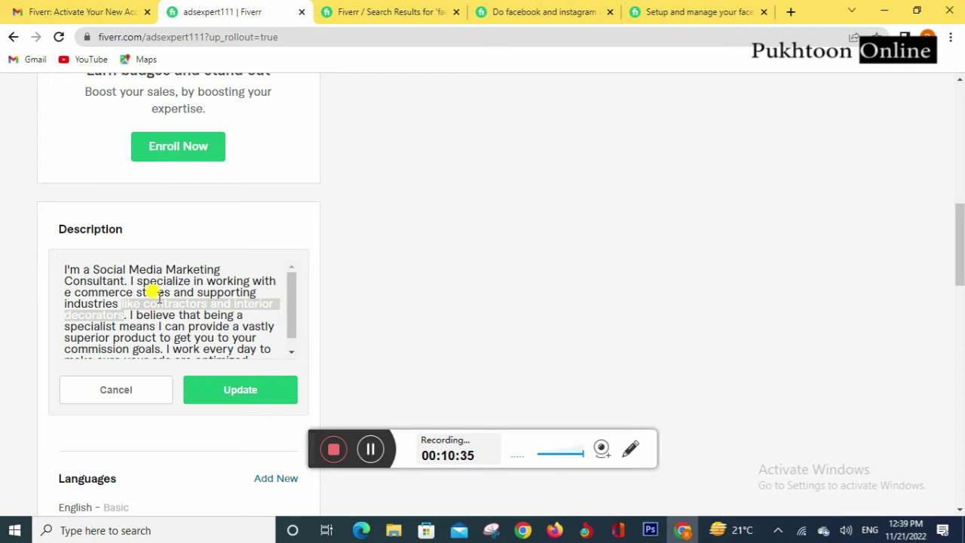
key("BackSpace")
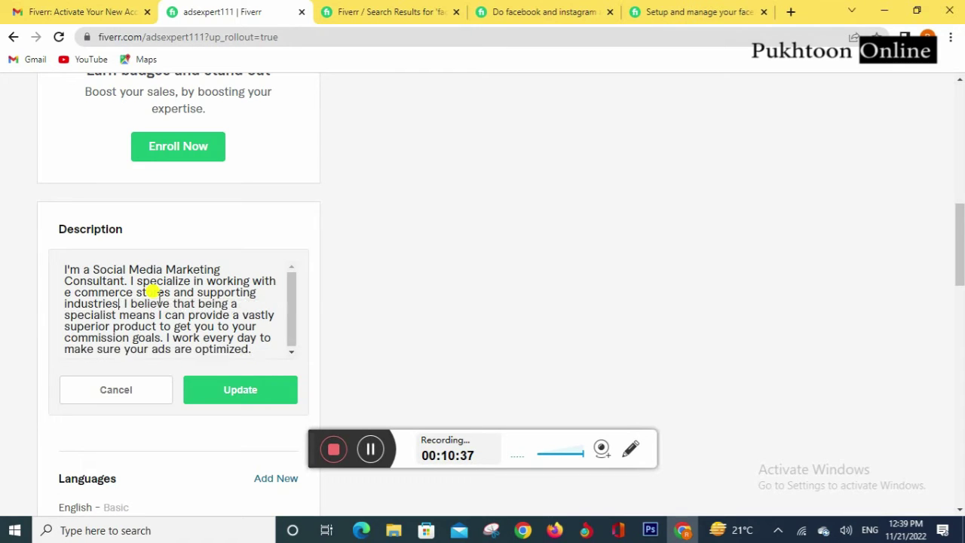
type(".")
key("BackSpace")
Step: Change 'commission goals' to 'profit goals' and save the description with Update
key("Right")
key("Right")
key("Right")
key("Right")
key("Right")
key("Right")
key("Right")
key("Right")
key("Right")
key("Right")
key("Right")
key("End")
key("Right")
key("Right")
key("Right")
key("Right")
key("Right")
key("Right")
key("Right")
key("Right")
key("Right")
key("Right")
key("Right")
key("Right")
key("Right")
key("Right")
key("Right")
key("Right")
key("Right")
key("Right")
key("Right")
key("Right")
key("Right")
key("Right")
key("Right")
key("Left")
key("Left")
key("Left")
key("BackSpace")
key("BackSpace")
key("BackSpace")
key("BackSpace")
key("BackSpace")
key("BackSpace")
key("BackSpace")
key("BackSpace")
key("BackSpace")
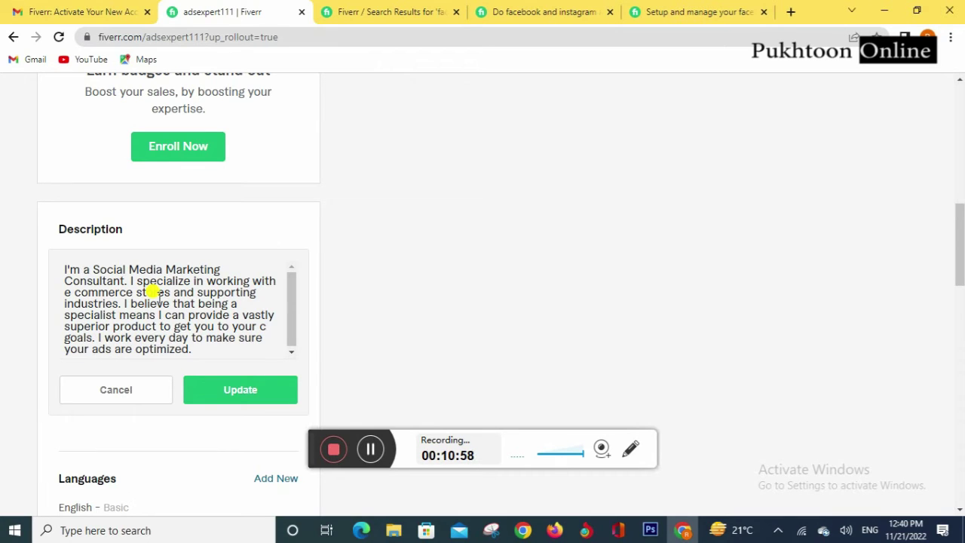
type("profit")
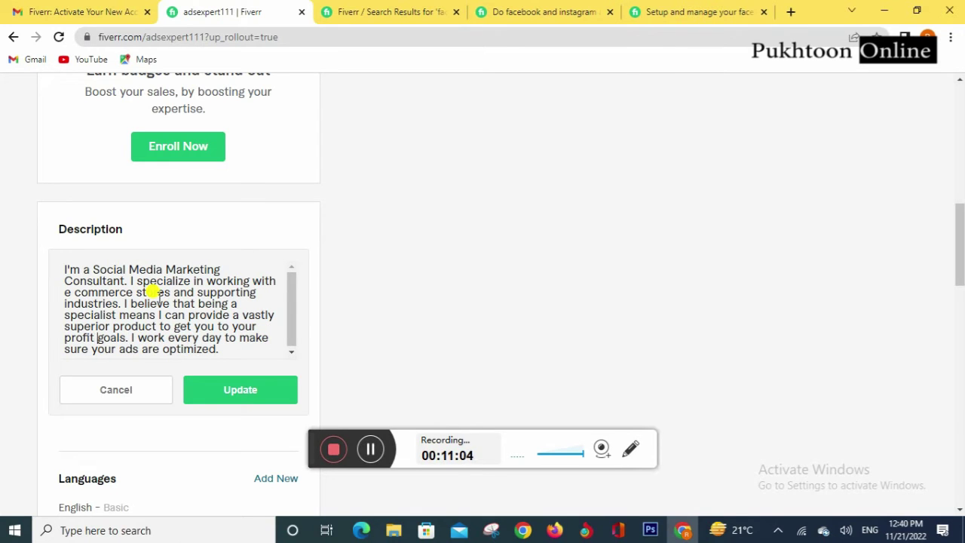
key("Right")
key("Right")
left_click(216, 385)
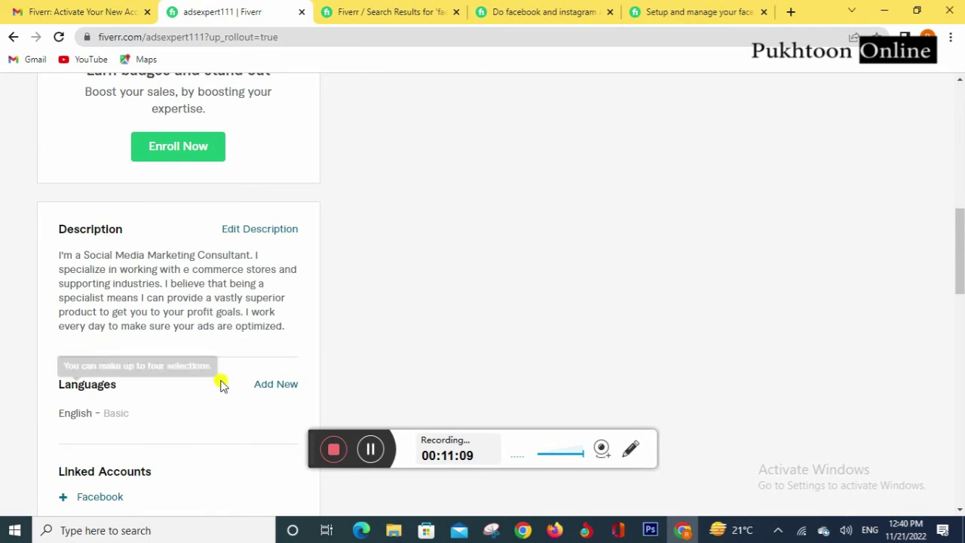
Step: Add English to the profile languages at Fluent level
scroll(207, 279, "down", 2)
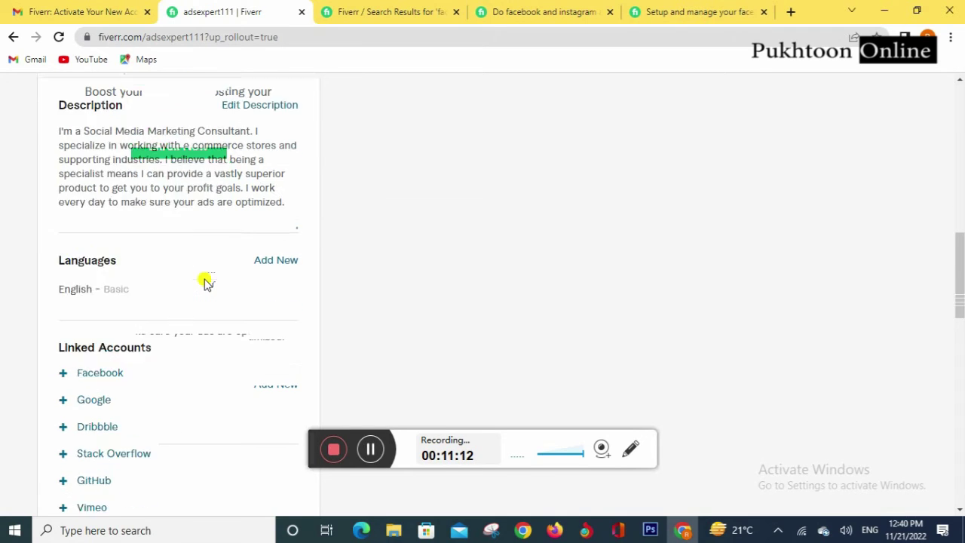
left_click(270, 249)
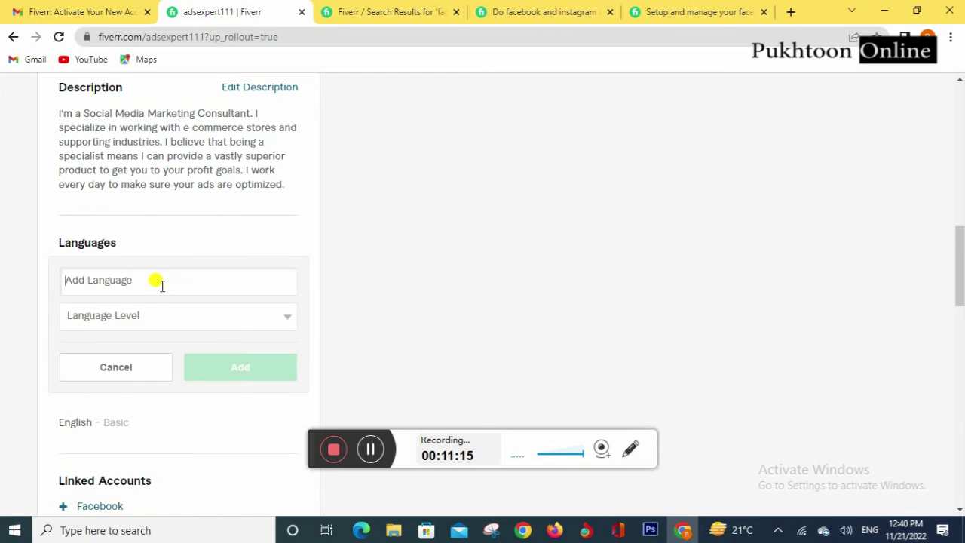
type("En")
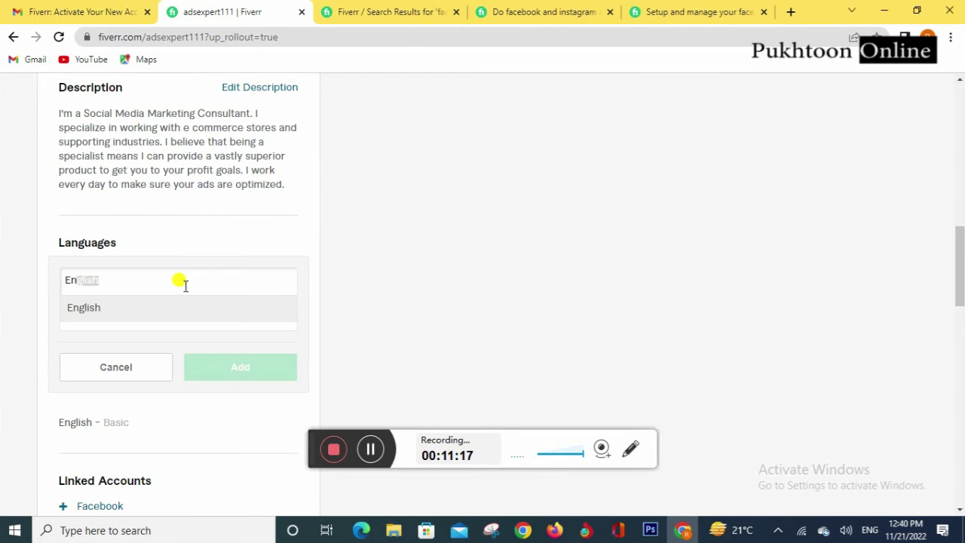
type("glis")
left_click(183, 309)
left_click(181, 318)
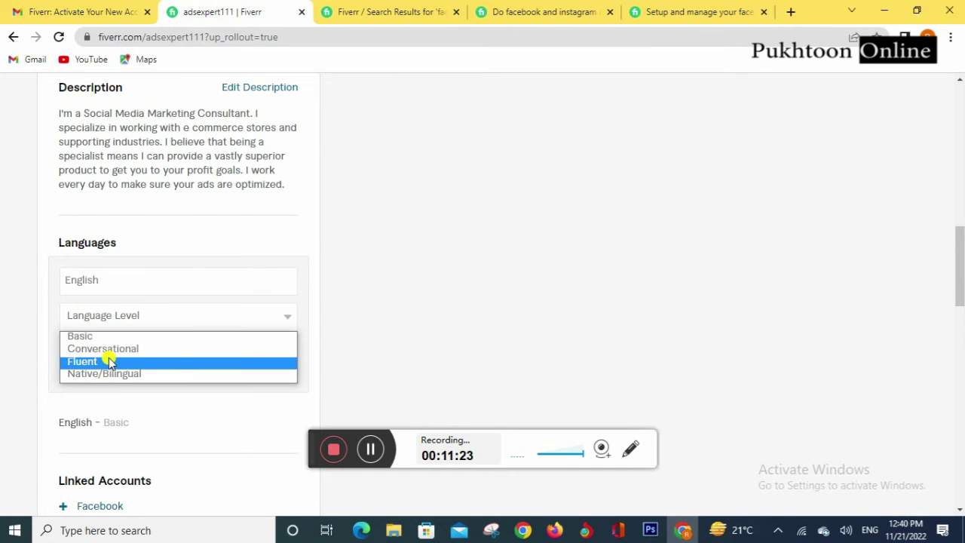
left_click(110, 362)
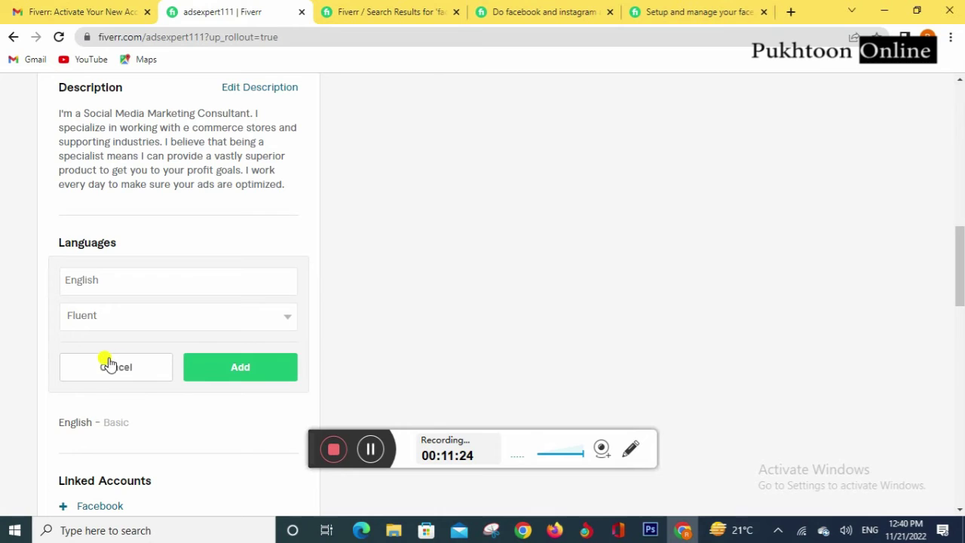
left_click(249, 369)
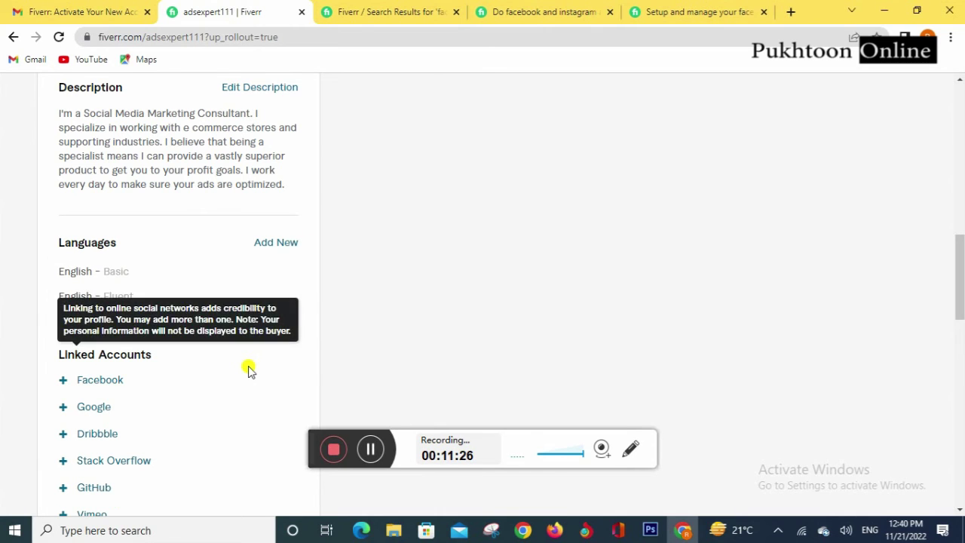
Step: Add German (Deutsch) at Basic level and delete the old English - Basic entry
left_click(276, 240)
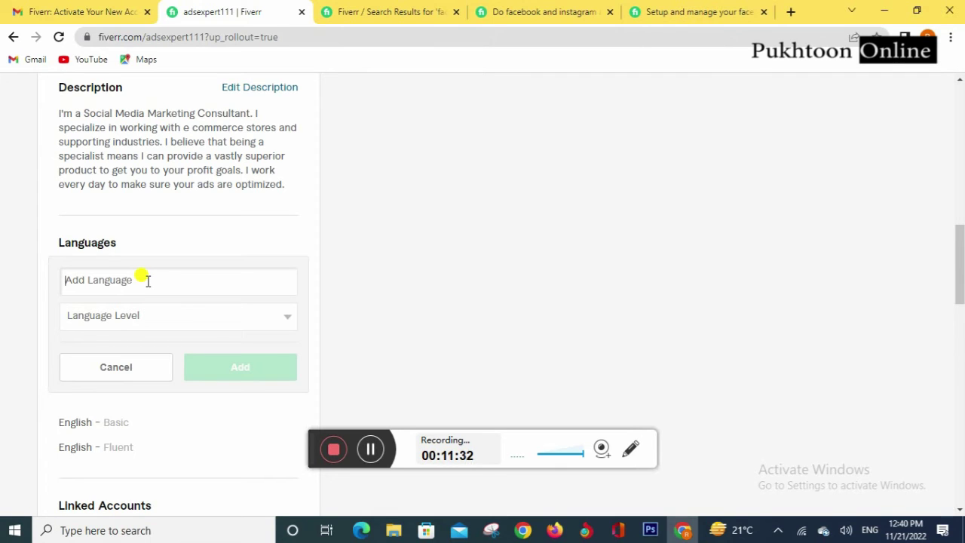
type("German")
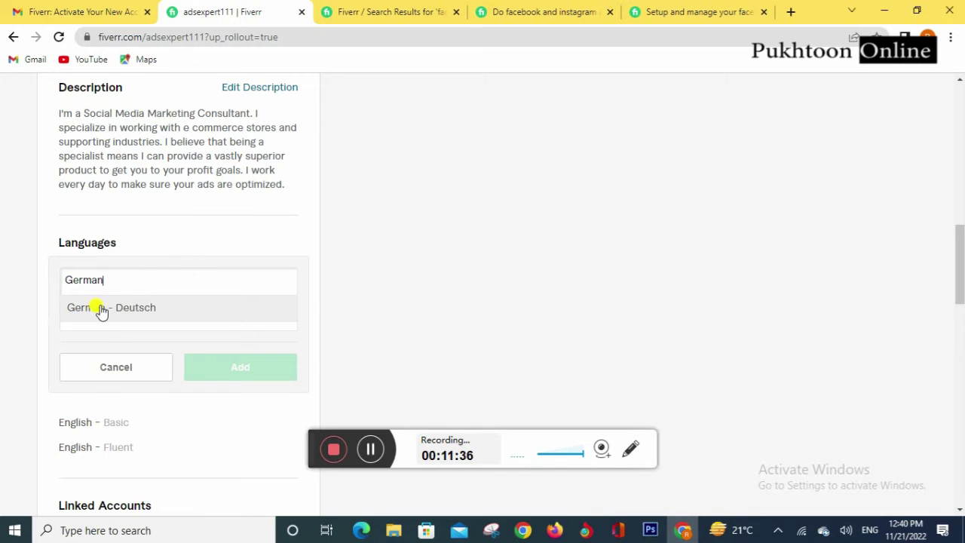
left_click(94, 308)
left_click(138, 314)
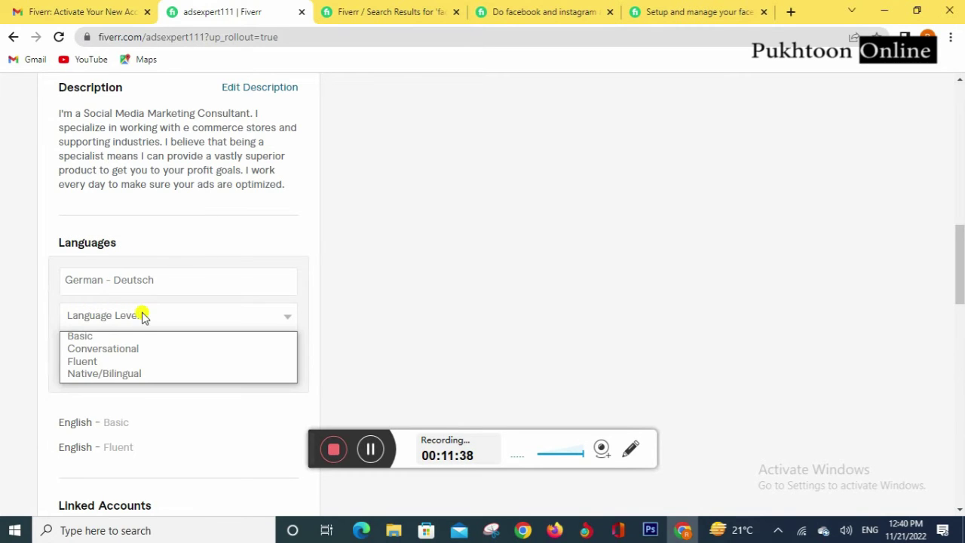
left_click(103, 338)
left_click(241, 377)
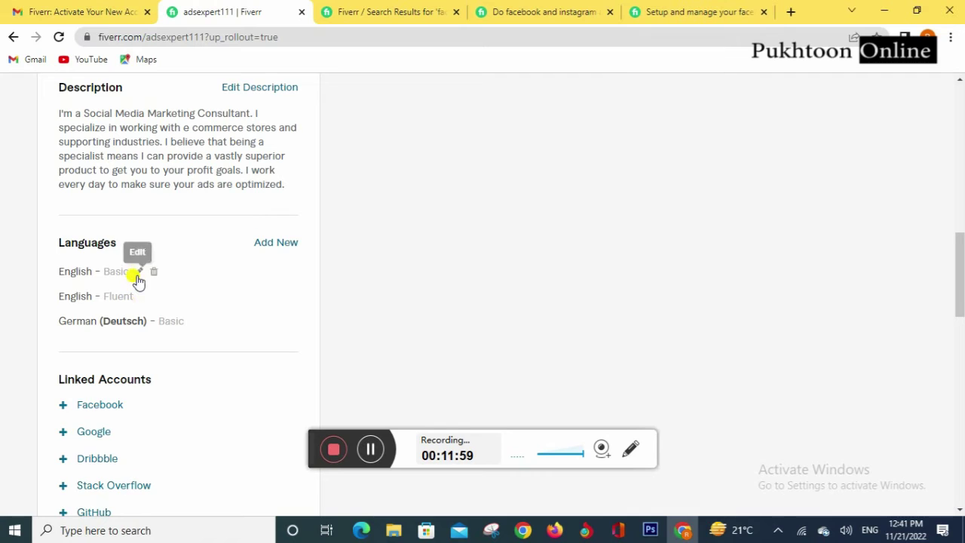
left_click(150, 273)
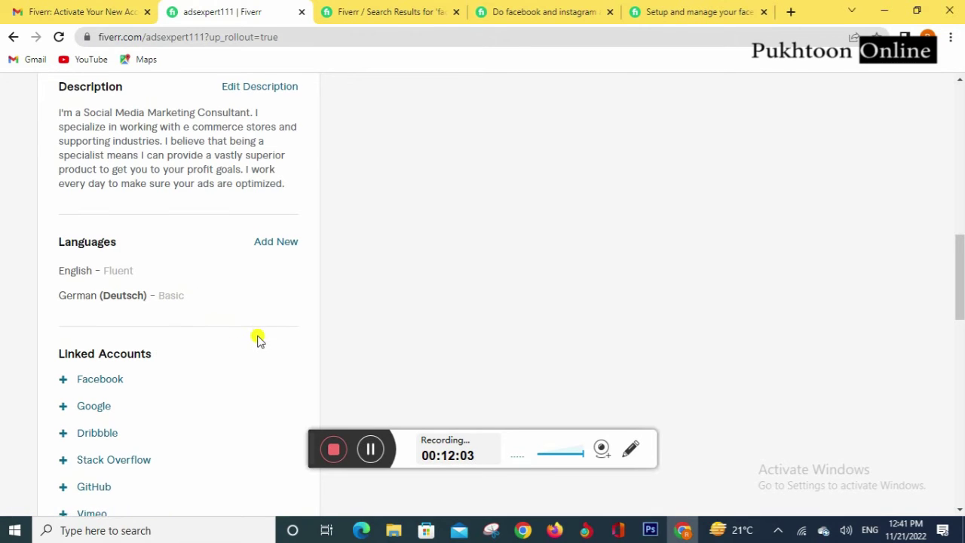
scroll(260, 332, "down", 3)
scroll(258, 340, "down", 1)
scroll(258, 339, "up", 2)
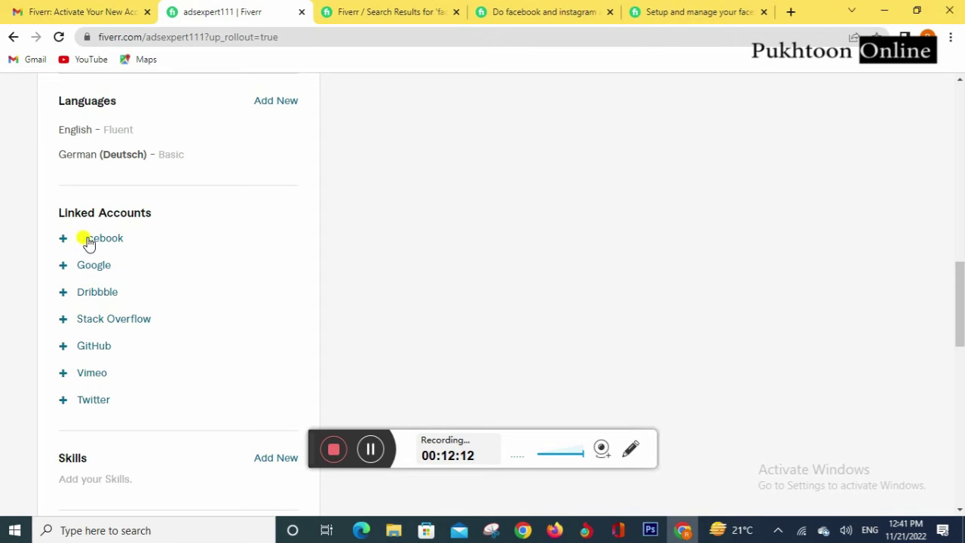
left_click(90, 244)
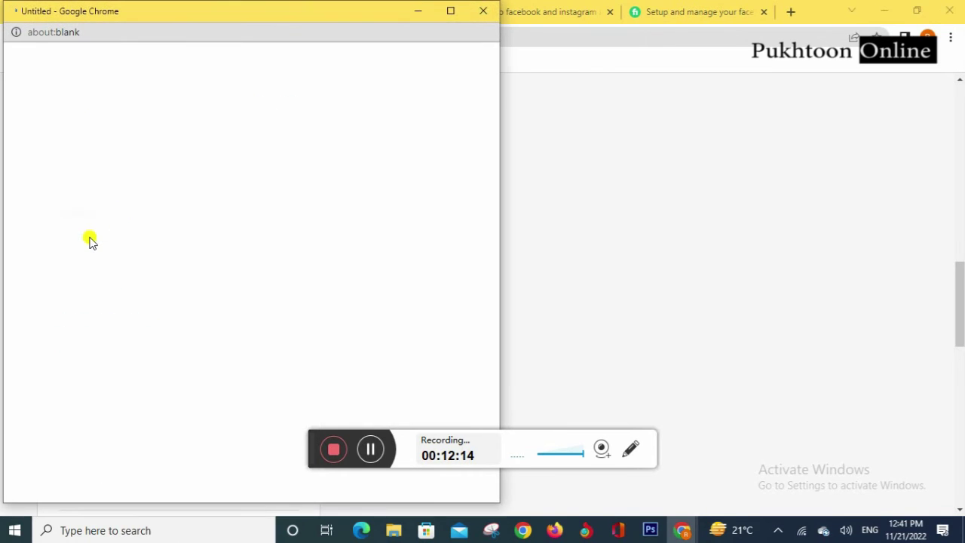
left_click(483, 10)
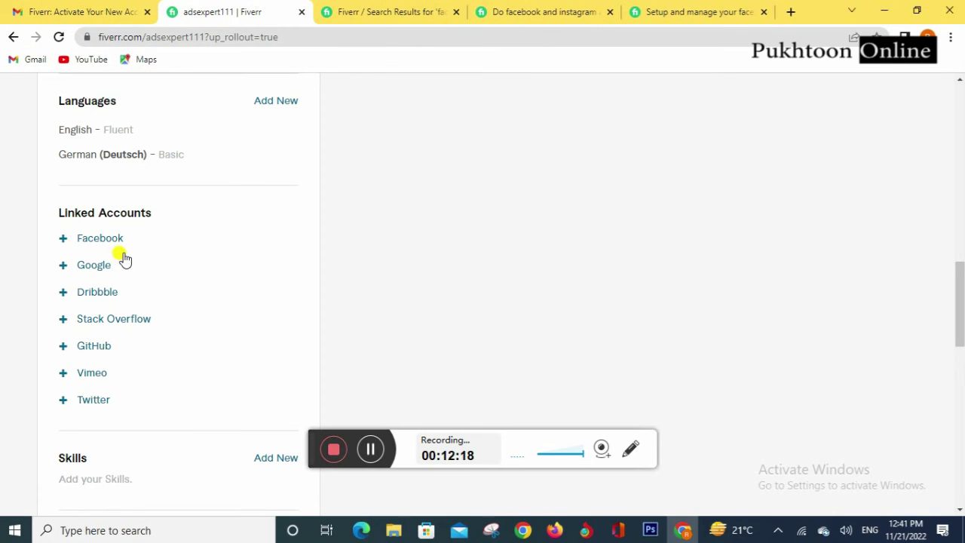
left_click(94, 267)
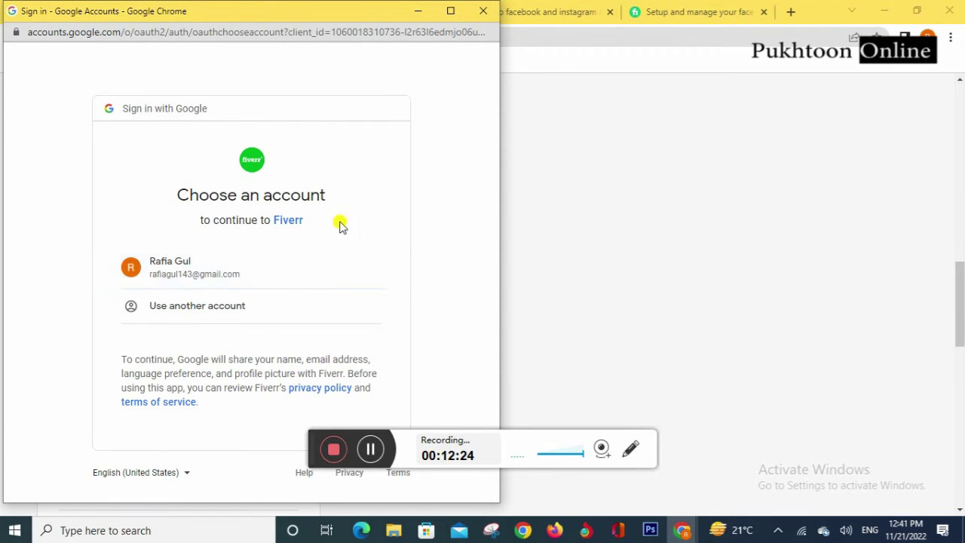
left_click(489, 6)
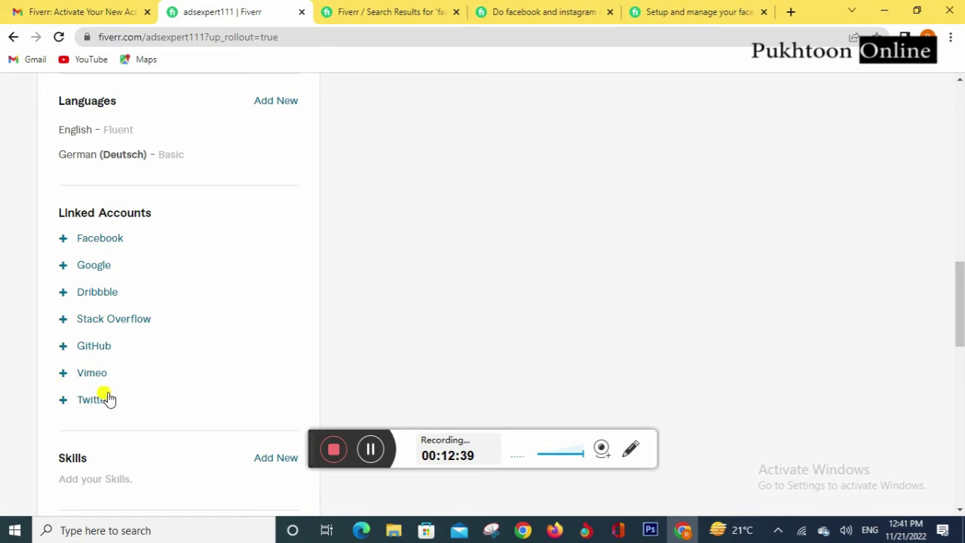
scroll(232, 257, "down", 2)
scroll(232, 257, "down", 2)
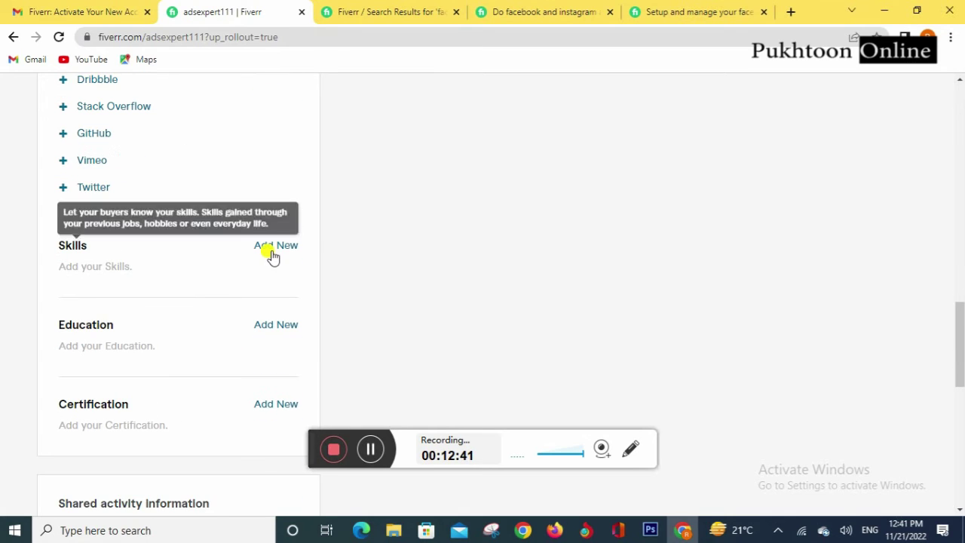
Step: Add Facebook ads as a skill at Expert level
left_click(281, 251)
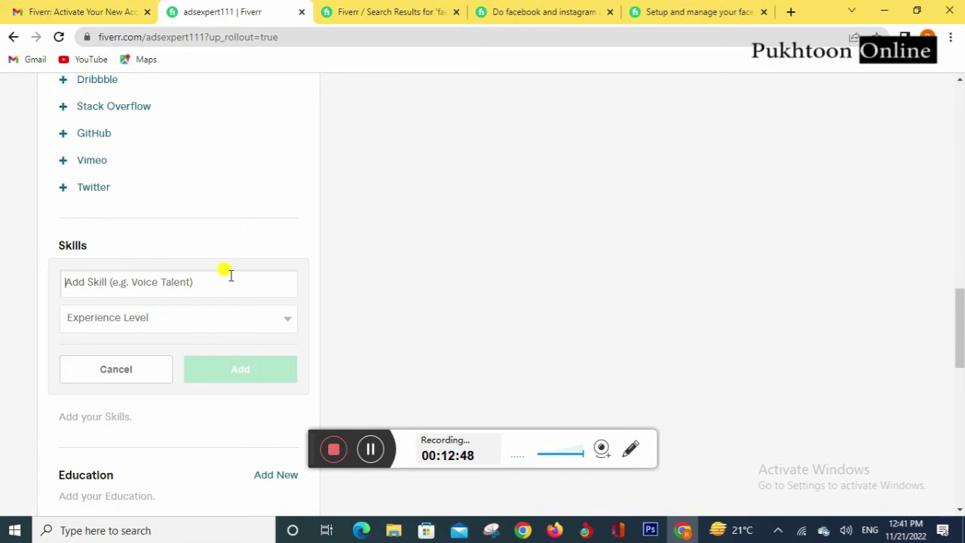
type("faceboo")
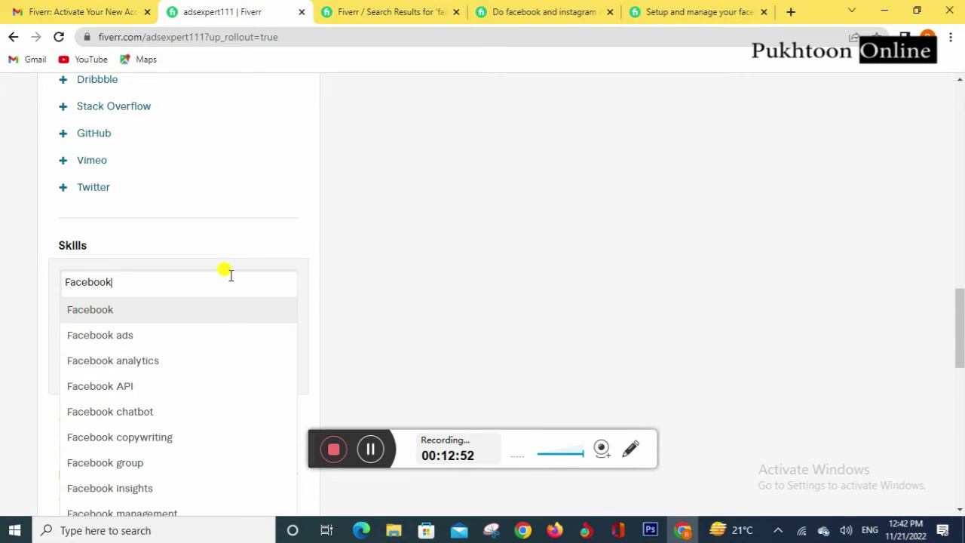
key("Down")
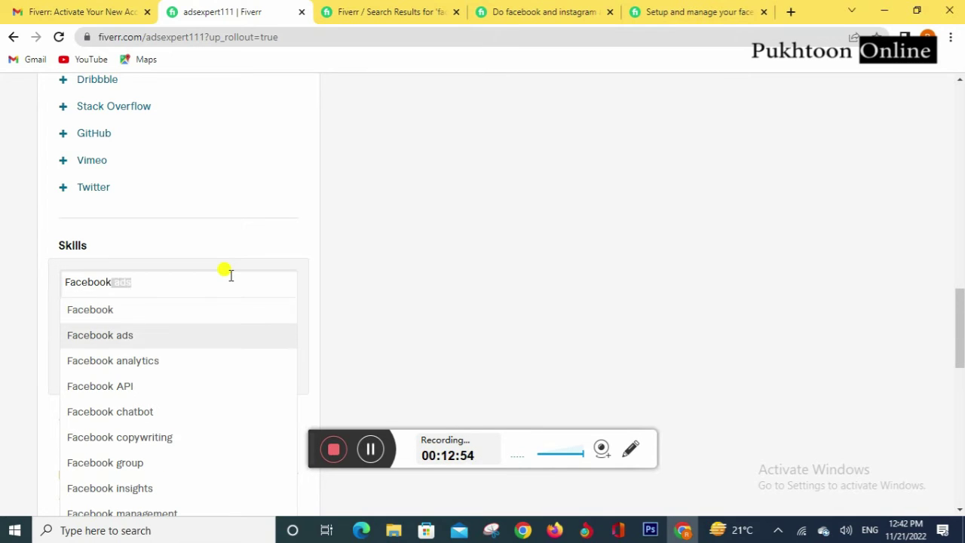
left_click(181, 336)
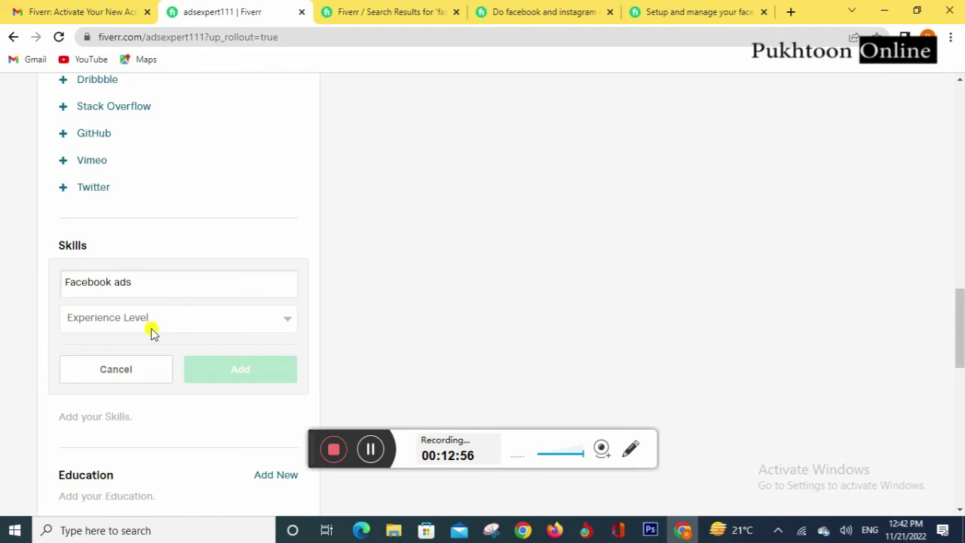
left_click(154, 323)
left_click(114, 365)
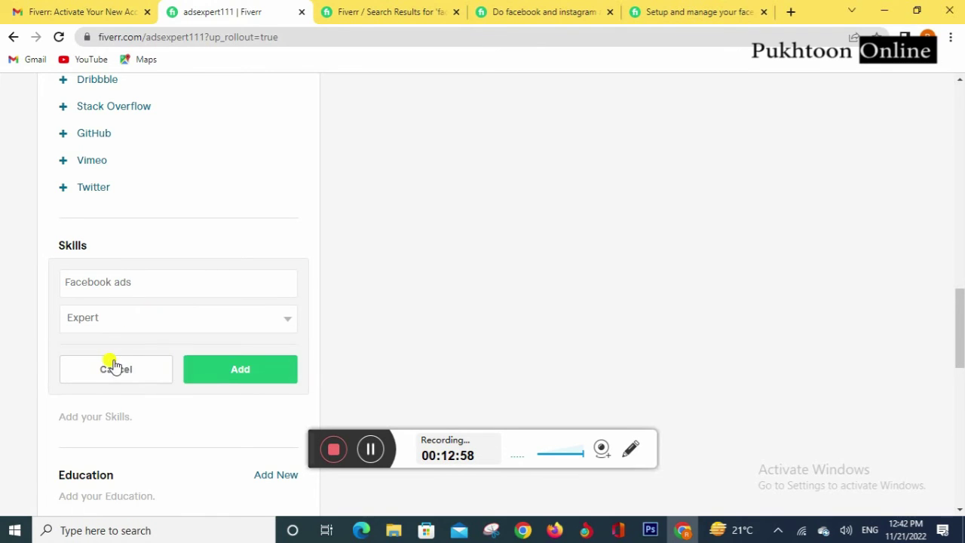
left_click(243, 370)
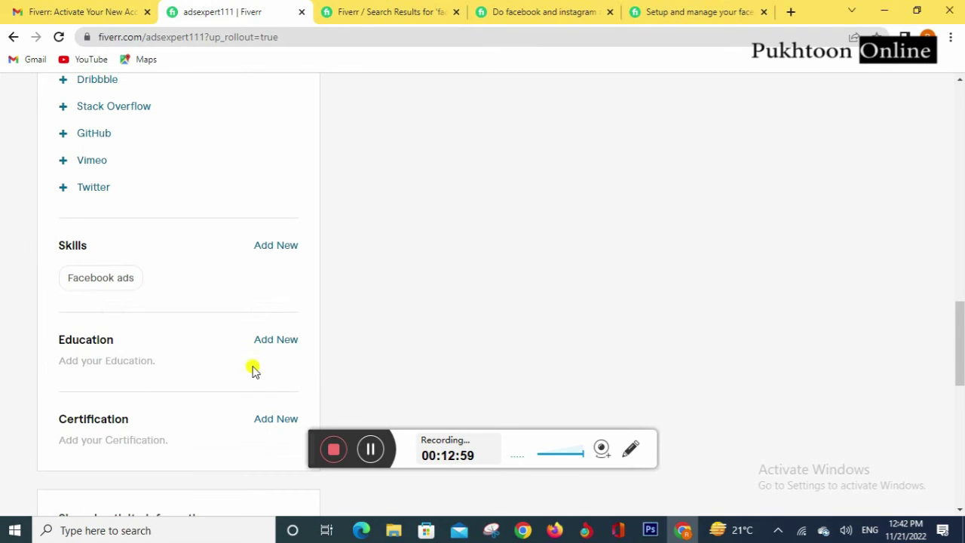
Step: Add Facebook management as a skill at Expert level
left_click(262, 253)
type("Fac")
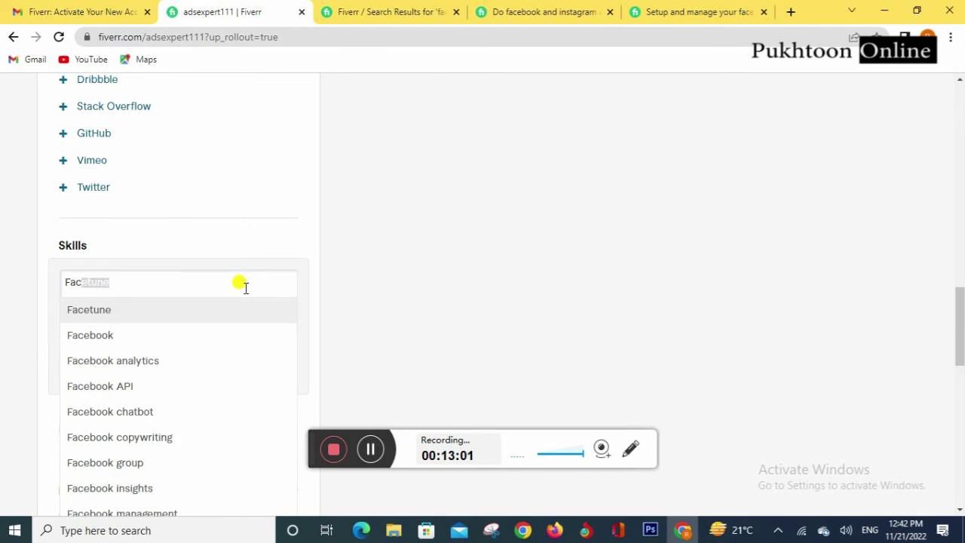
type("ebook")
type("marke")
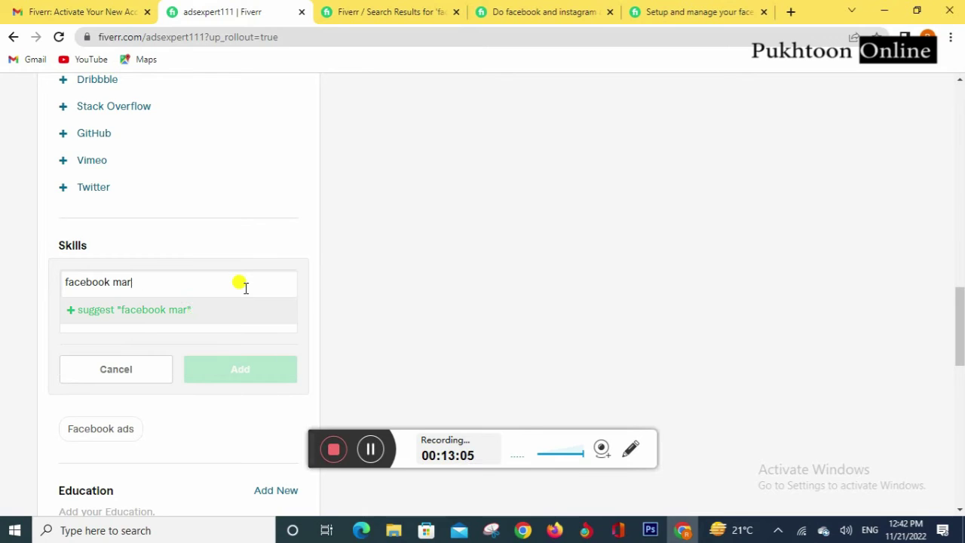
key("BackSpace")
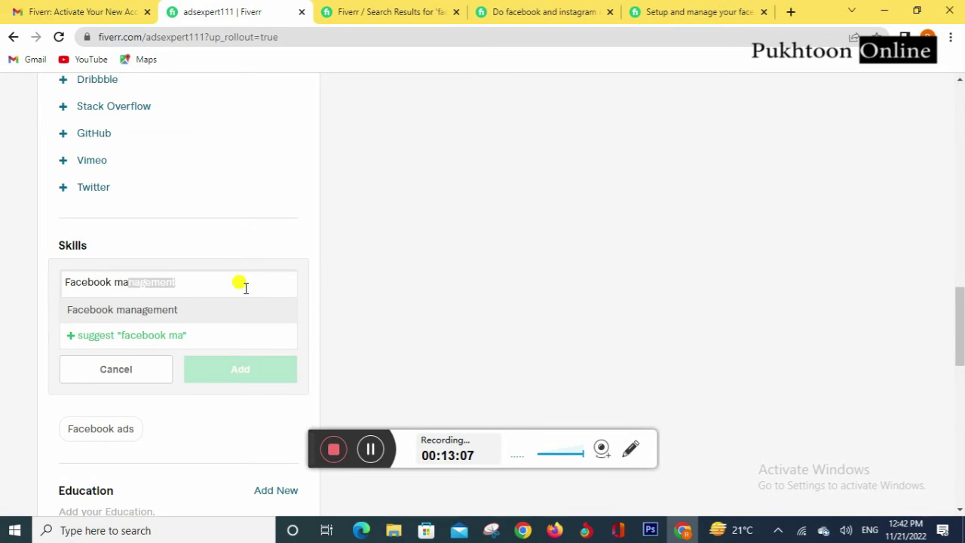
left_click(186, 313)
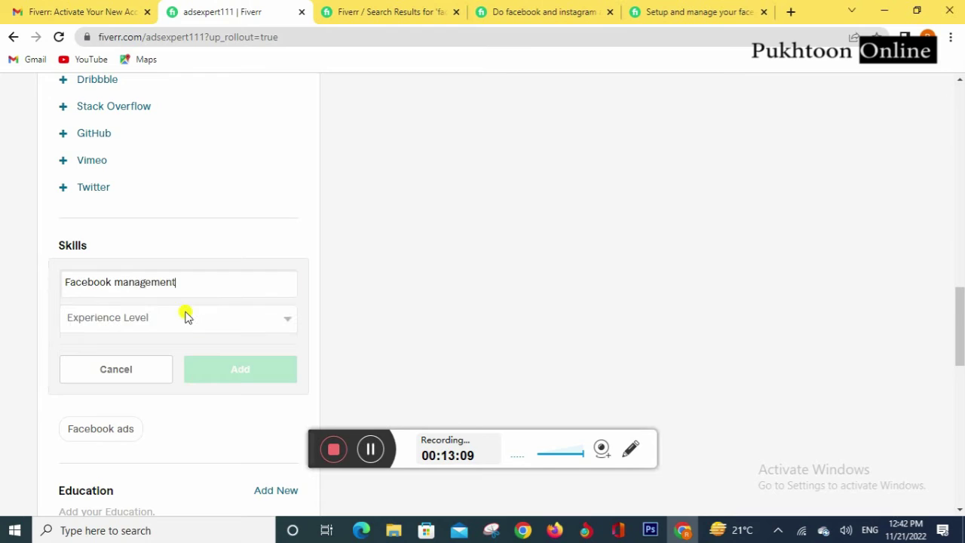
left_click(246, 323)
left_click(114, 366)
left_click(259, 371)
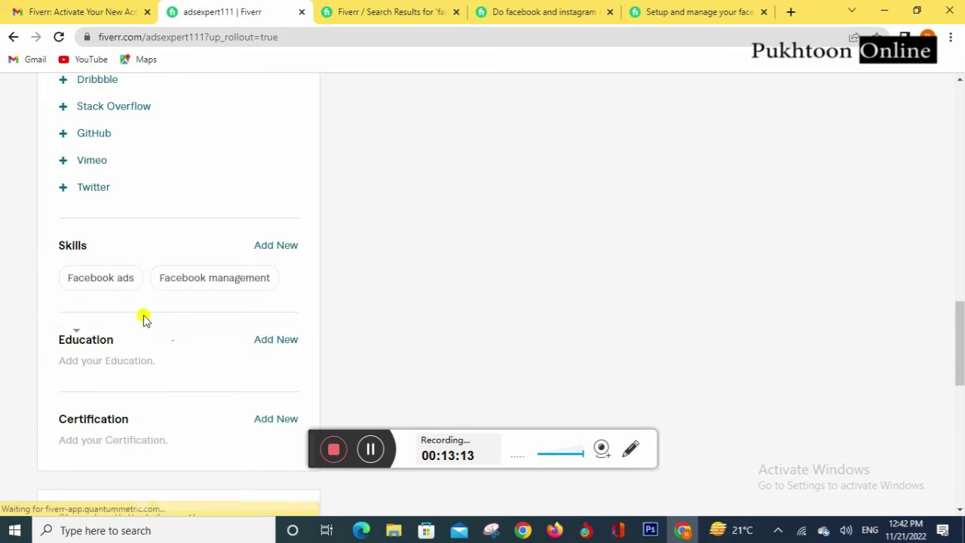
Step: Add Instagram ads management as a skill at Expert level
left_click(278, 247)
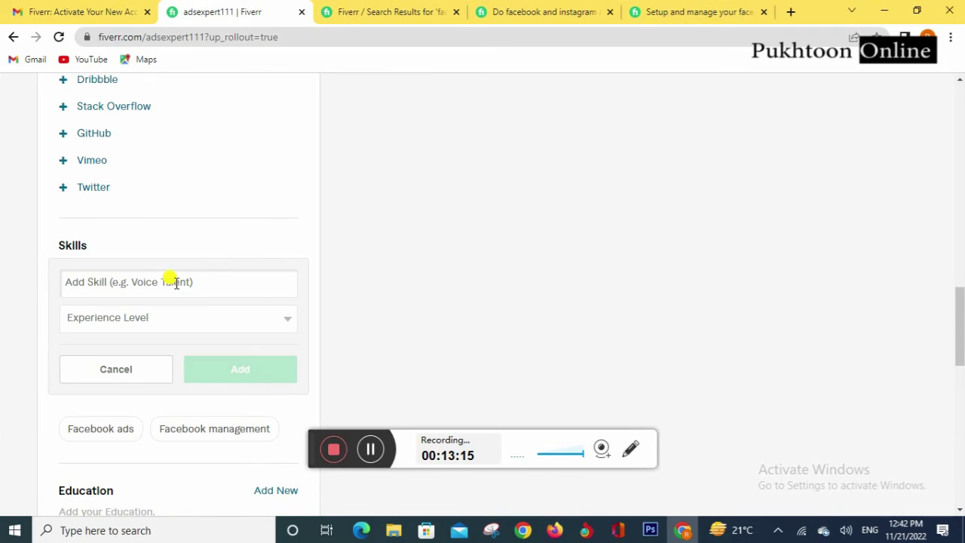
type("Insta")
key("BackSpace")
key("BackSpace")
key("BackSpace")
key("BackSpace")
key("BackSpace")
key("BackSpace")
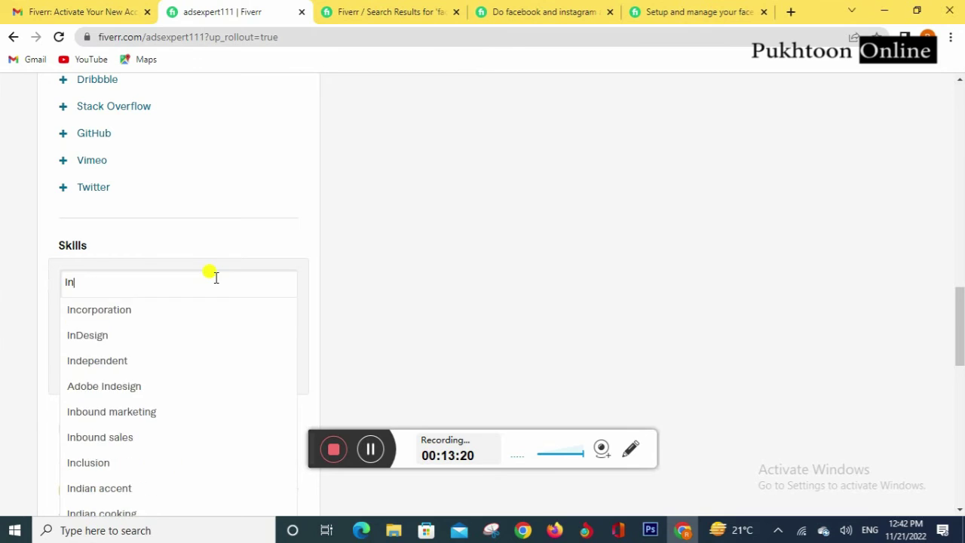
type("Insta")
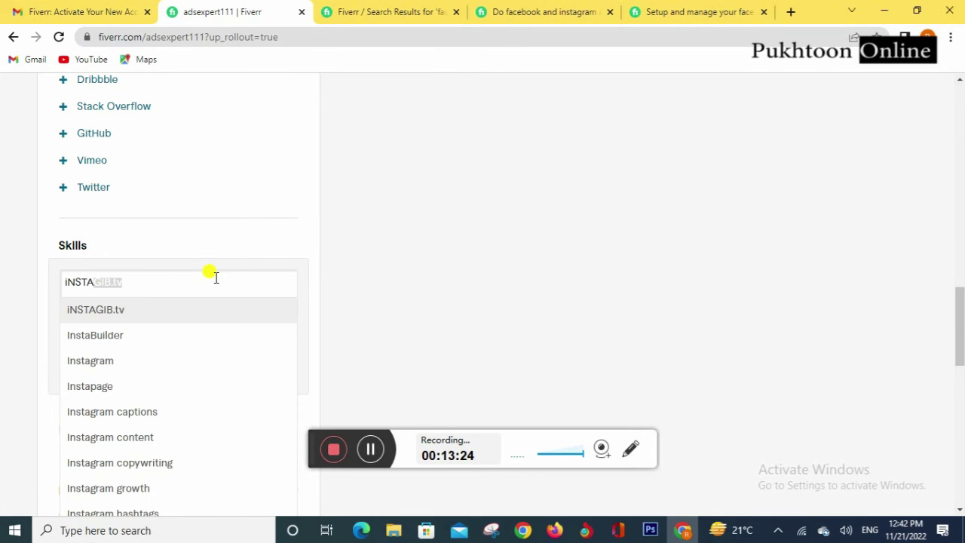
type("gram")
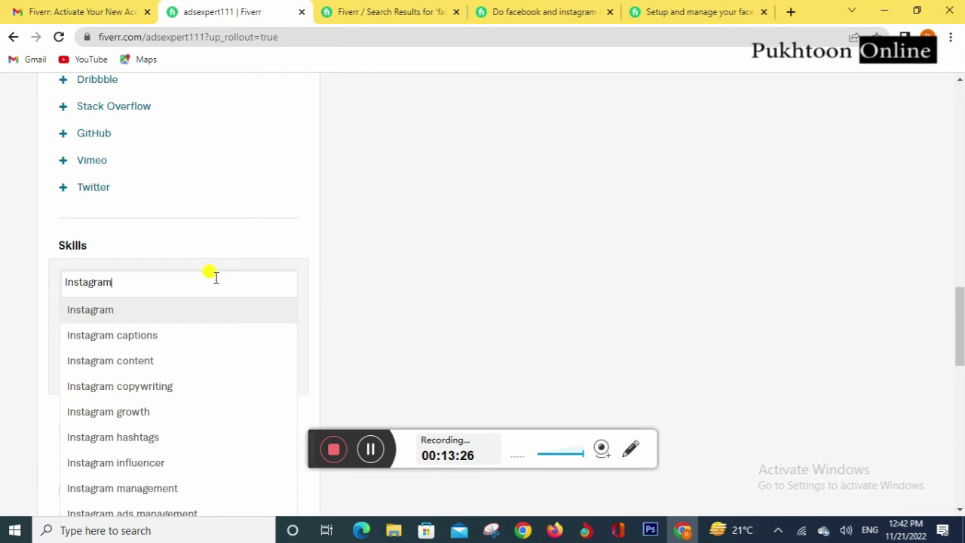
type(" ads")
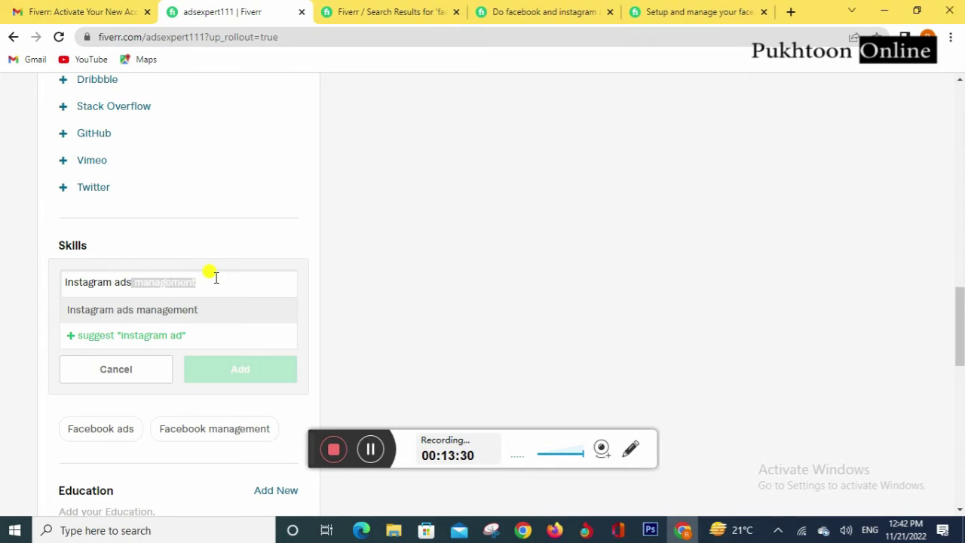
left_click(197, 318)
left_click(216, 320)
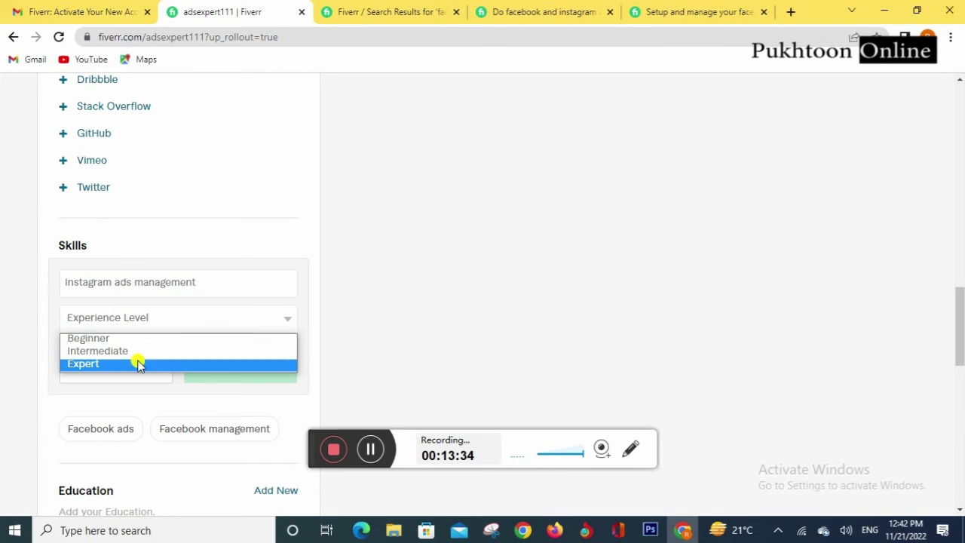
left_click(138, 364)
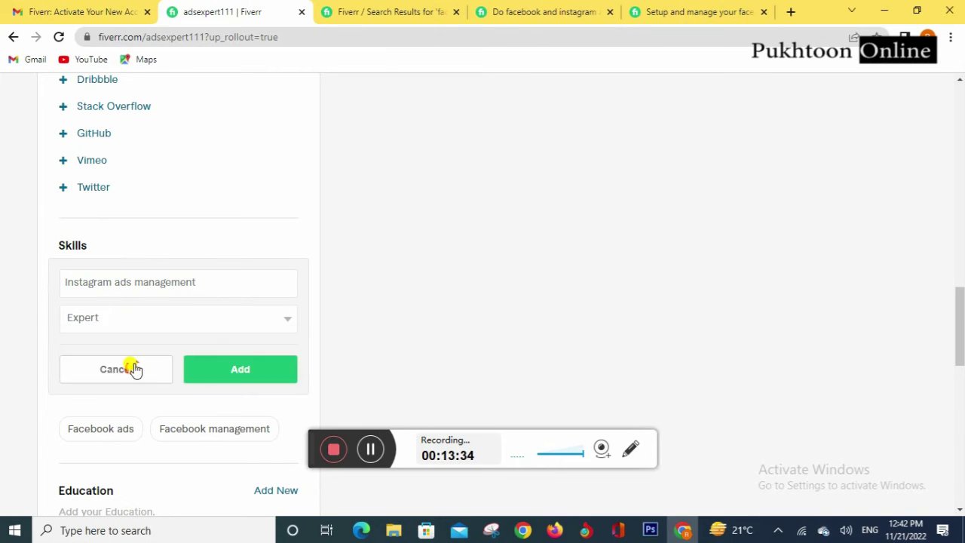
left_click(279, 383)
left_click(275, 249)
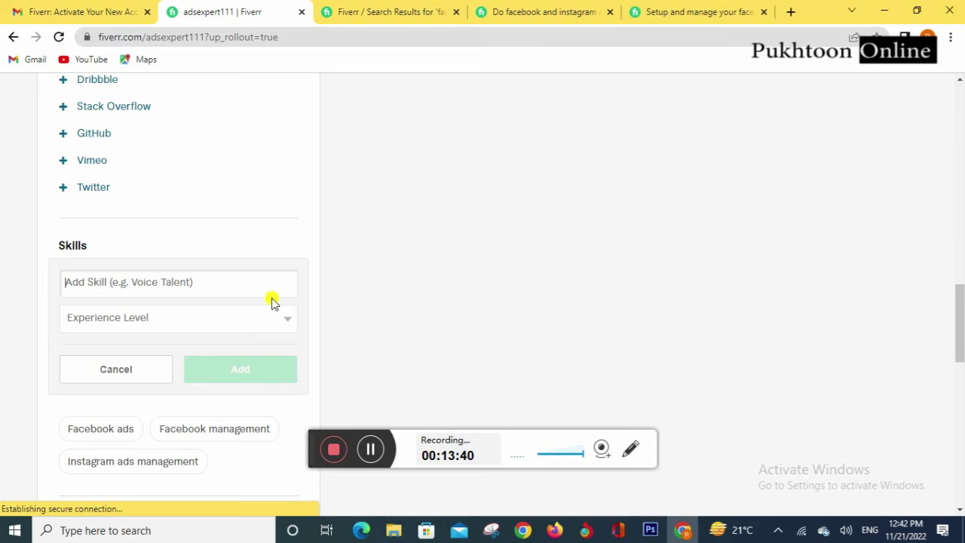
Step: Add YouTube thumbnail design as a skill at Expert level
type("yout")
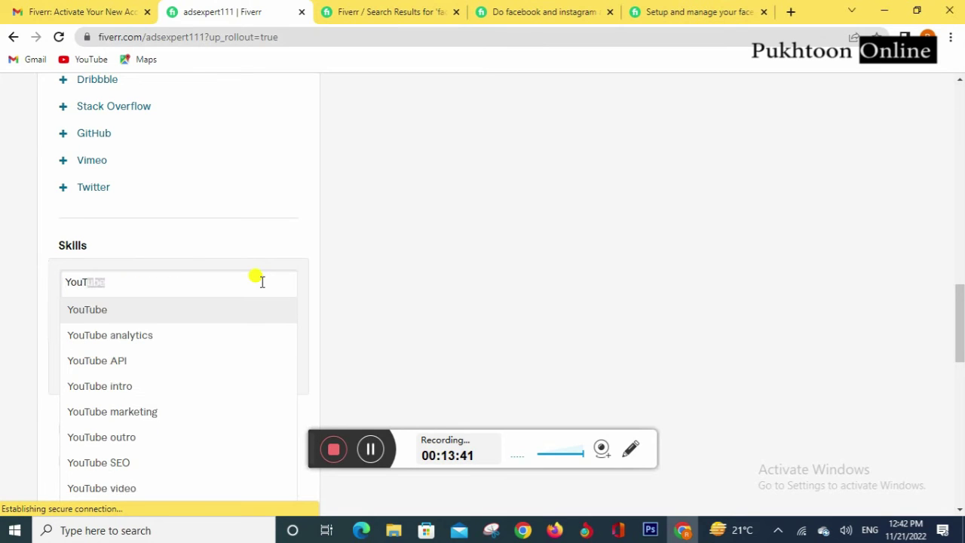
key("BackSpace")
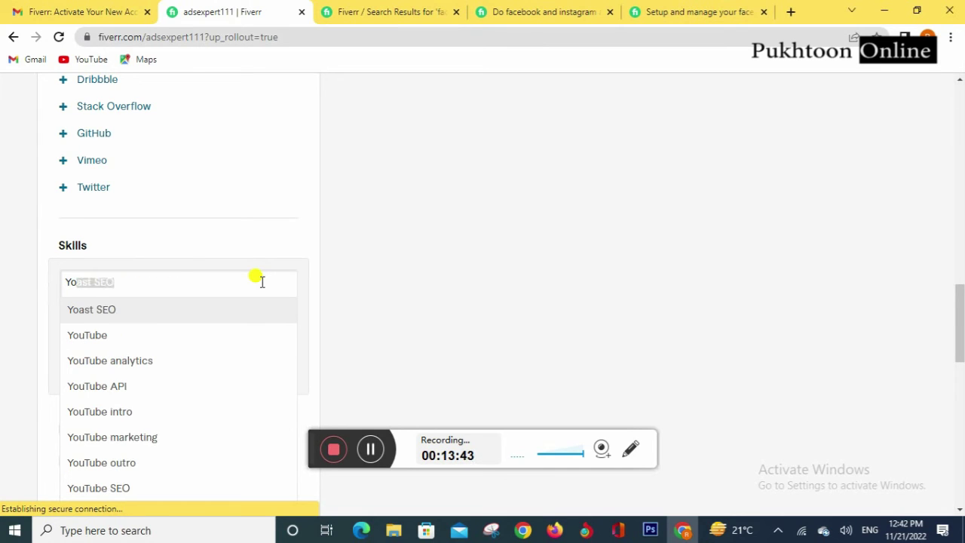
type("utu")
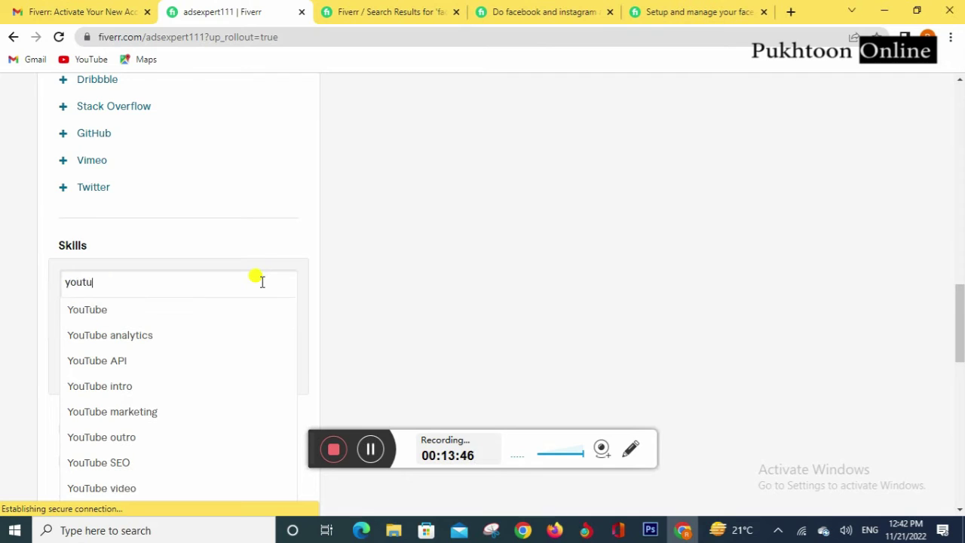
type("be tha")
key("BackSpace")
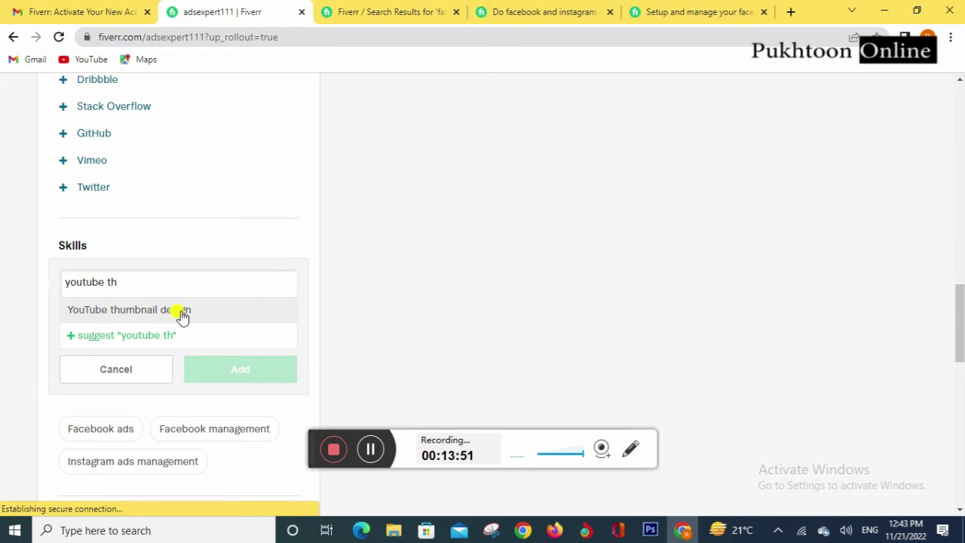
left_click(182, 311)
left_click(201, 316)
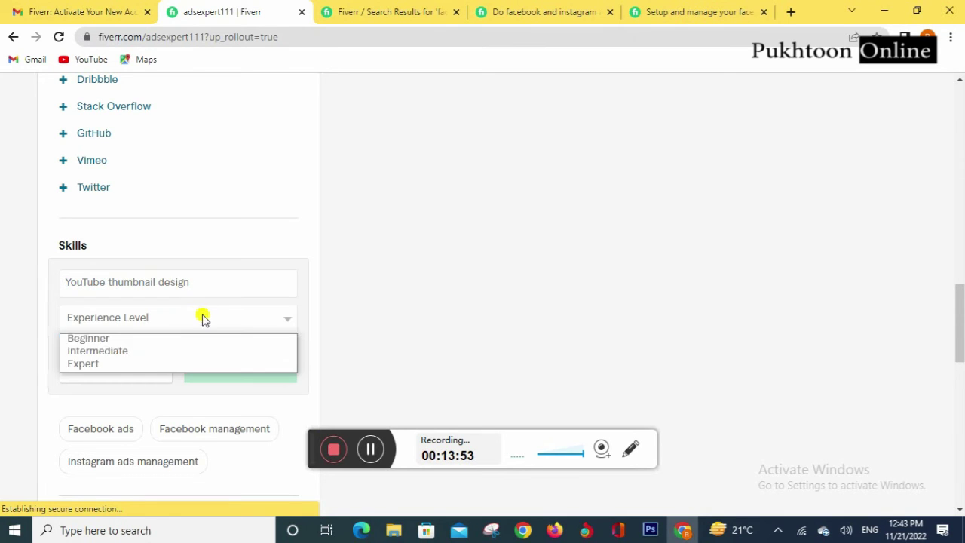
left_click(147, 365)
left_click(252, 370)
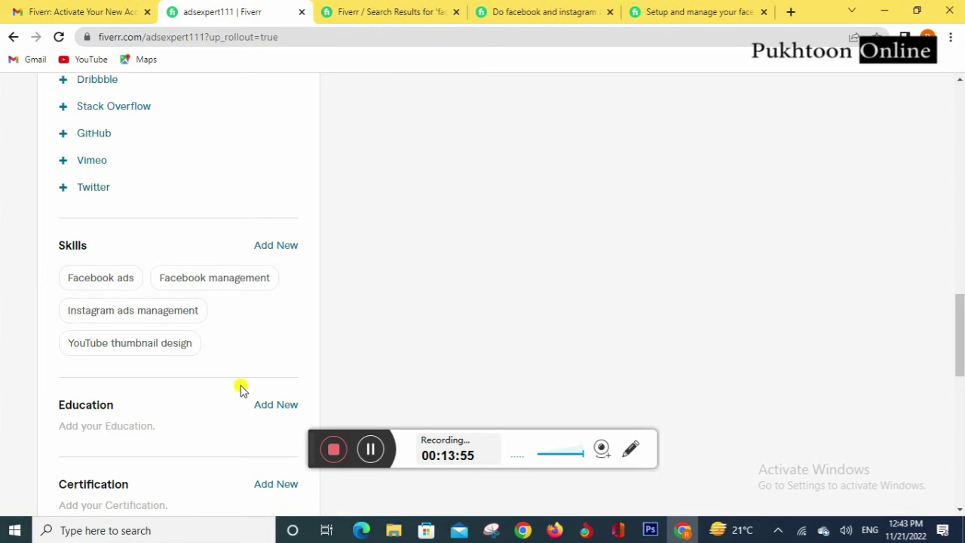
Step: Propose Facebook marketing as a new Expert-level skill
left_click(277, 246)
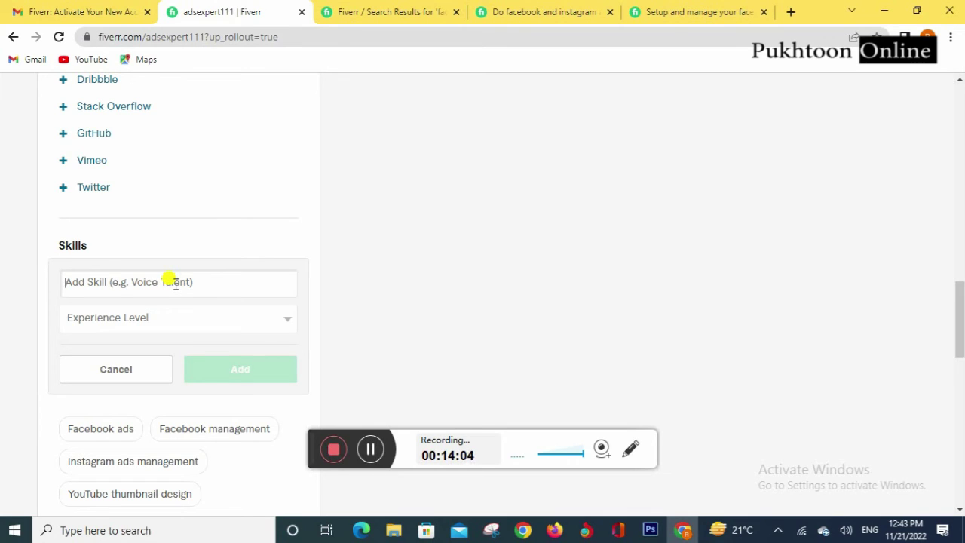
type("marketing")
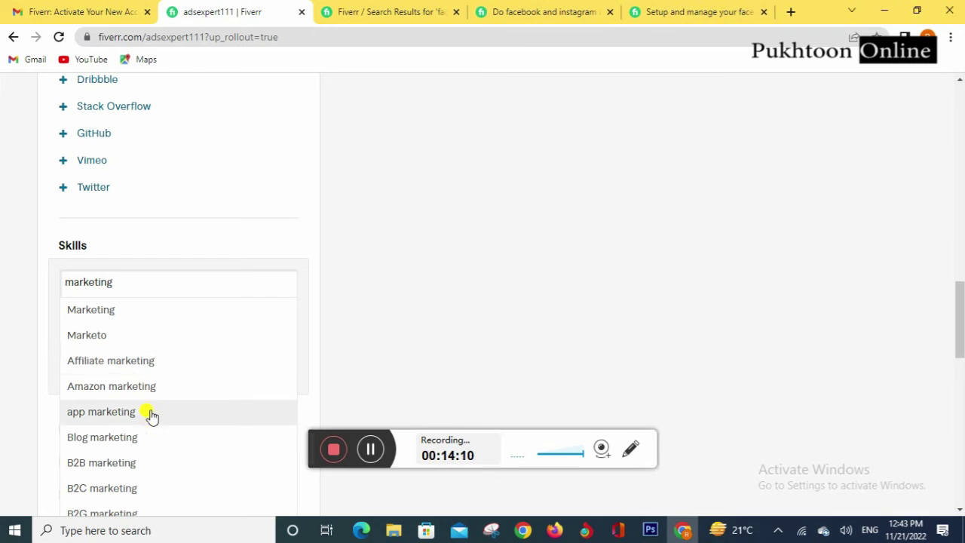
scroll(161, 377, "down", 2)
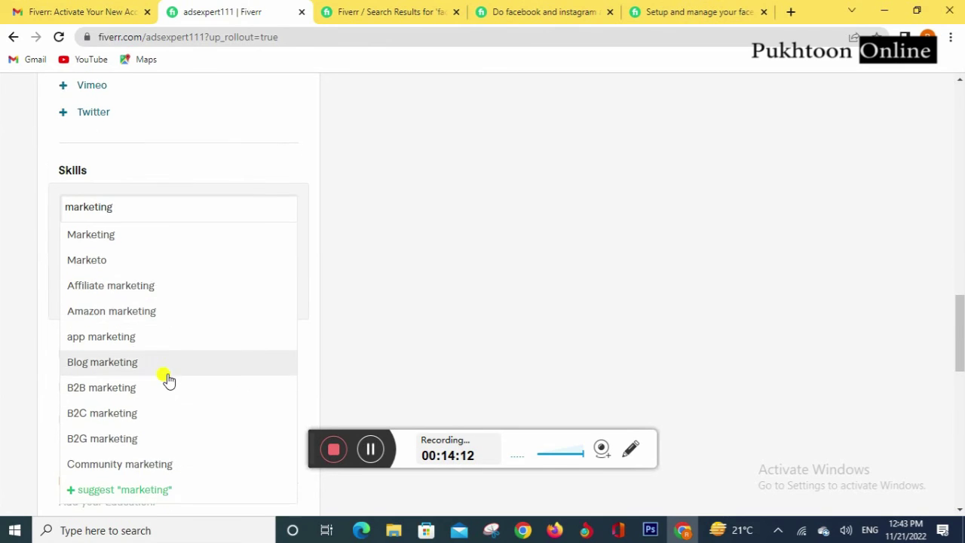
scroll(166, 379, "up", 1)
scroll(166, 379, "up", 3)
scroll(150, 355, "down", 2)
key("BackSpace")
key("BackSpace")
key("BackSpace")
key("BackSpace")
key("BackSpace")
key("BackSpace")
key("BackSpace")
key("BackSpace")
key("BackSpace")
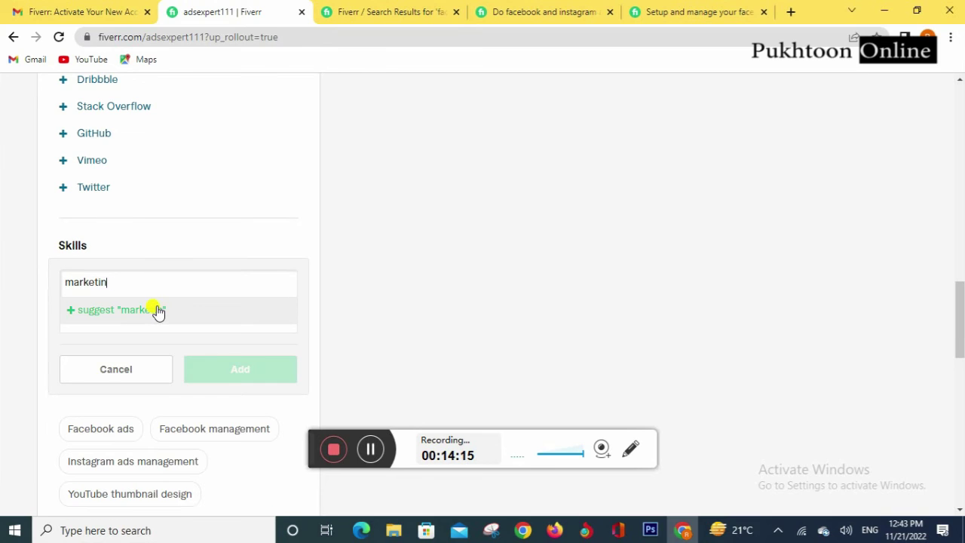
type("Fac")
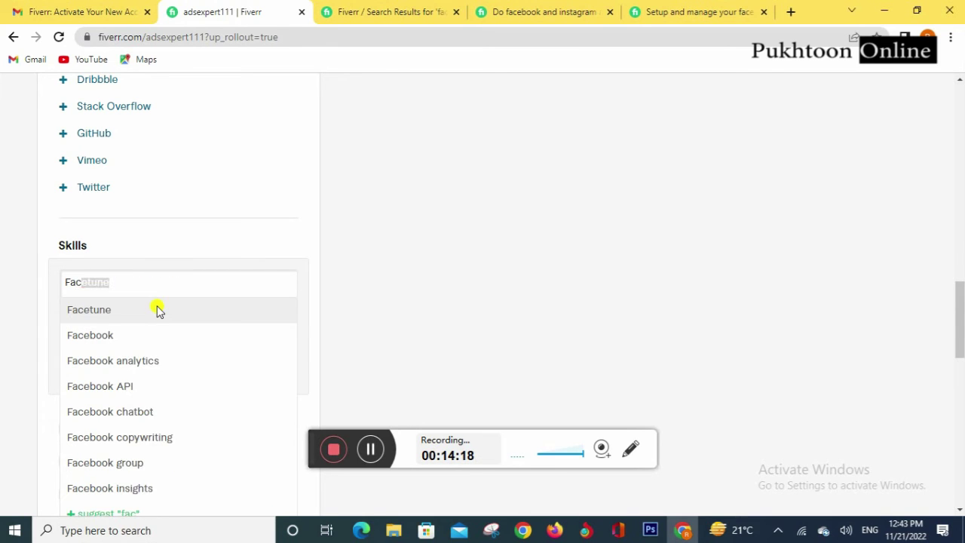
type("ebook marketing")
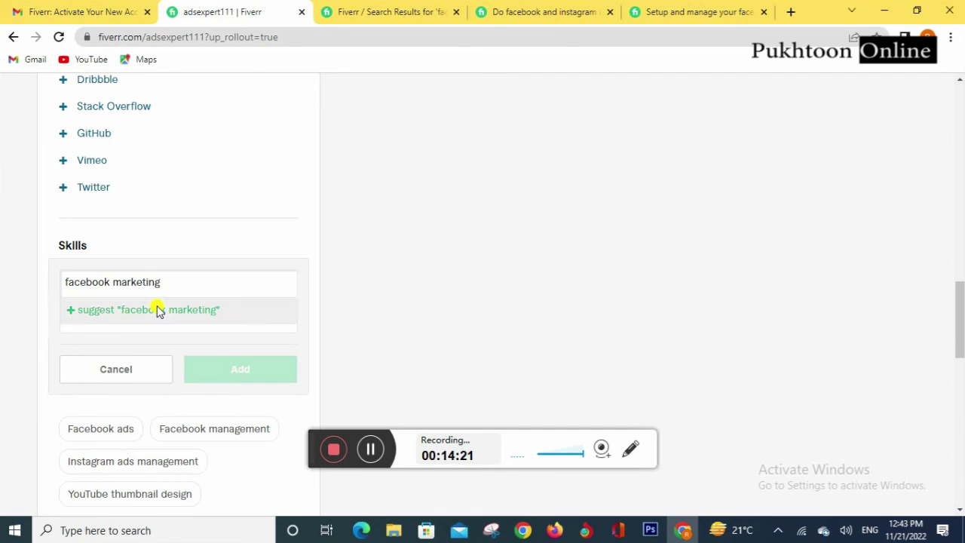
left_click(158, 311)
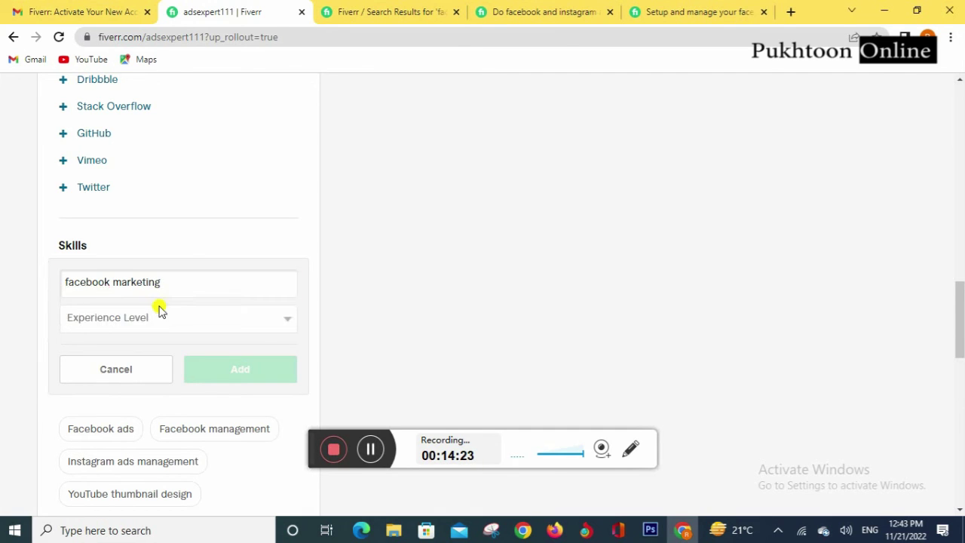
left_click(184, 316)
left_click(108, 360)
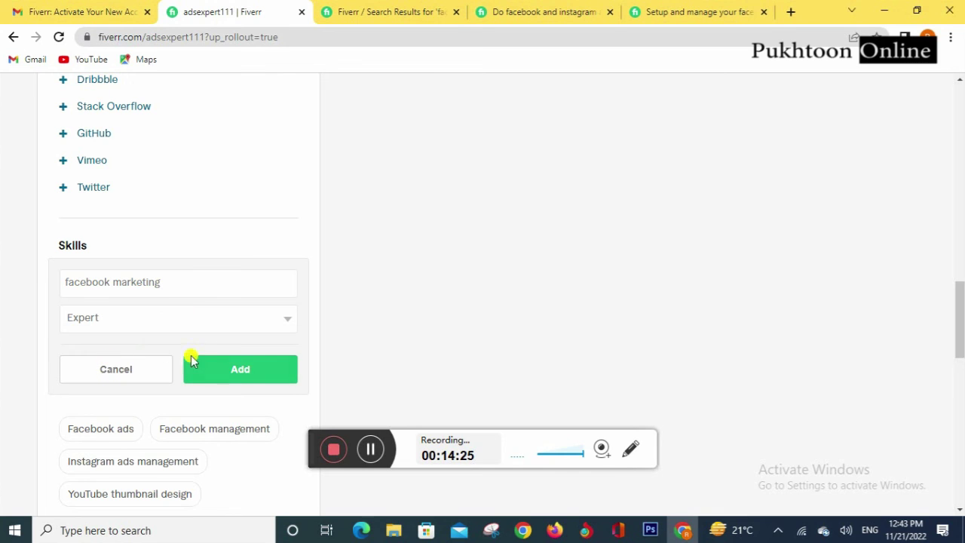
left_click(239, 370)
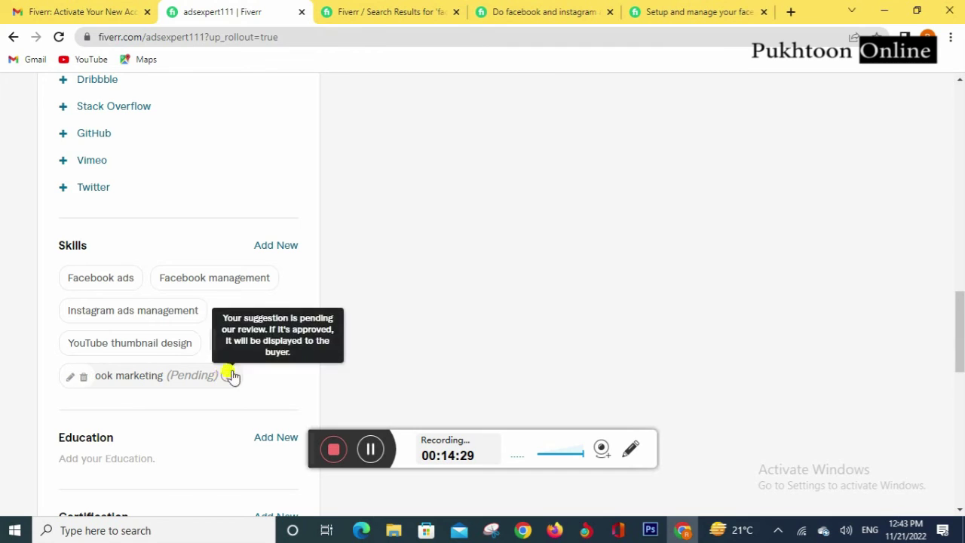
Step: Scroll to the Education section and start a new education entry
scroll(277, 343, "down", 1)
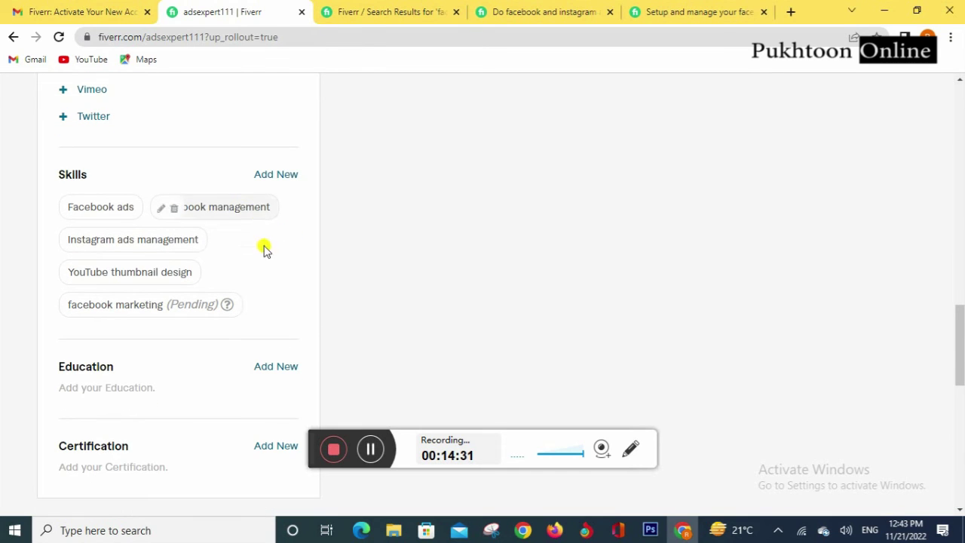
scroll(274, 289, "down", 1)
scroll(241, 249, "down", 2)
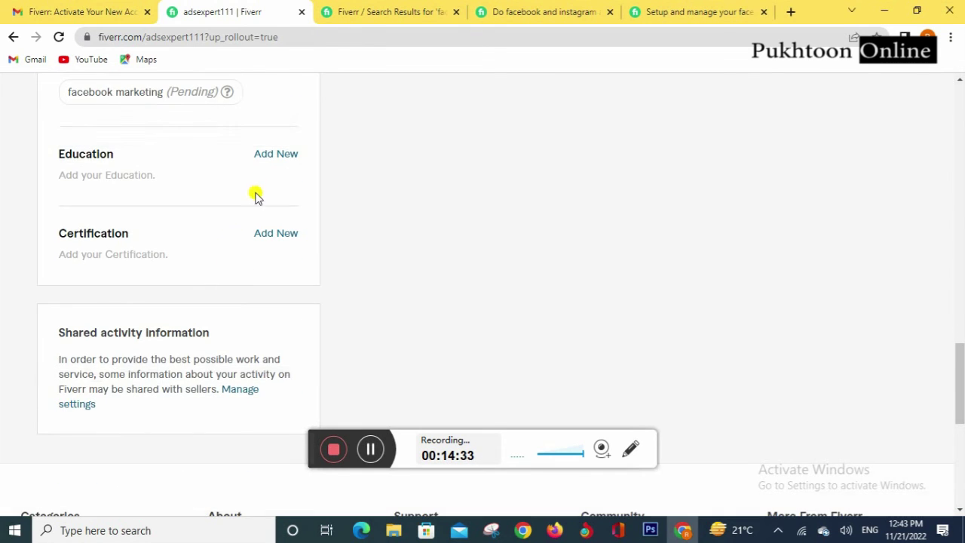
left_click(277, 157)
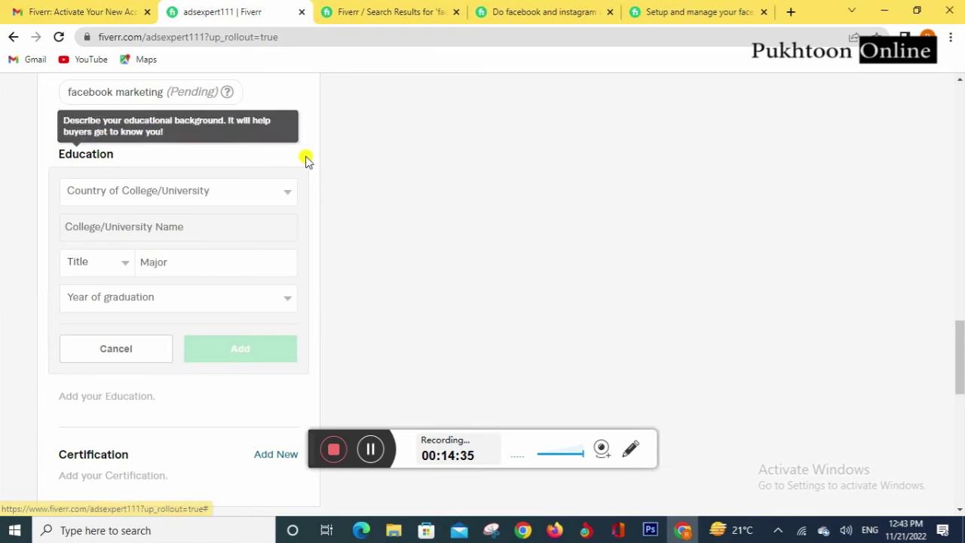
Step: Select Pakistan as the university's country
left_click(208, 193)
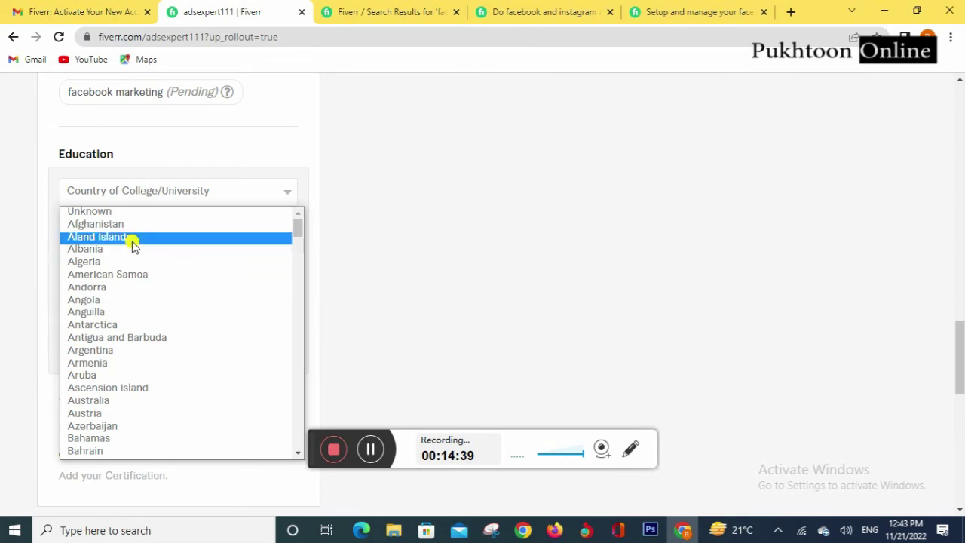
left_click(342, 197)
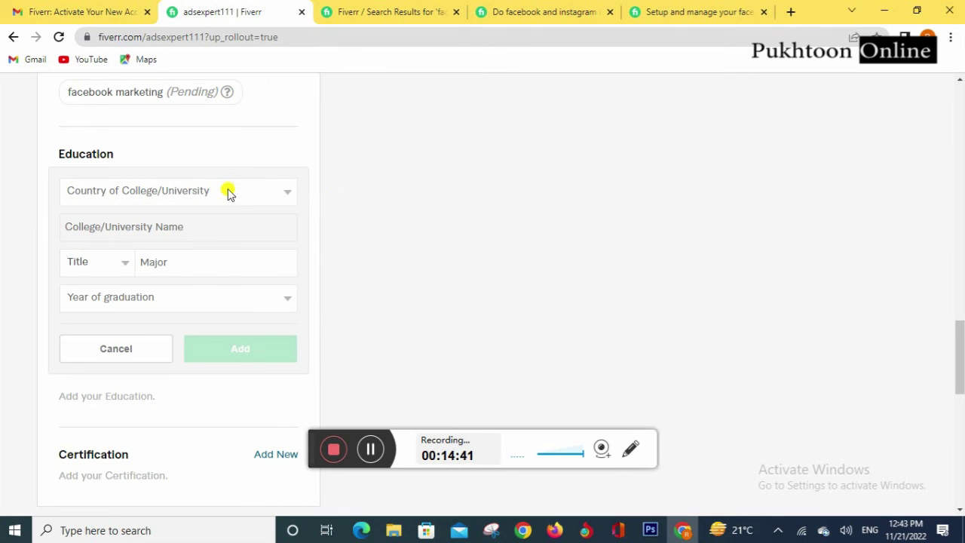
left_click(238, 190)
left_click(370, 201)
left_click(255, 193)
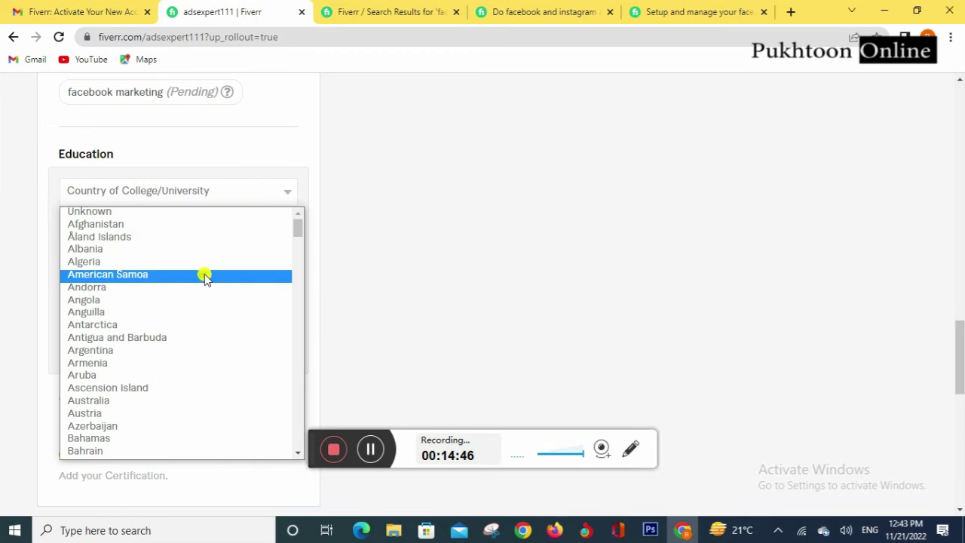
scroll(199, 347, "down", 6)
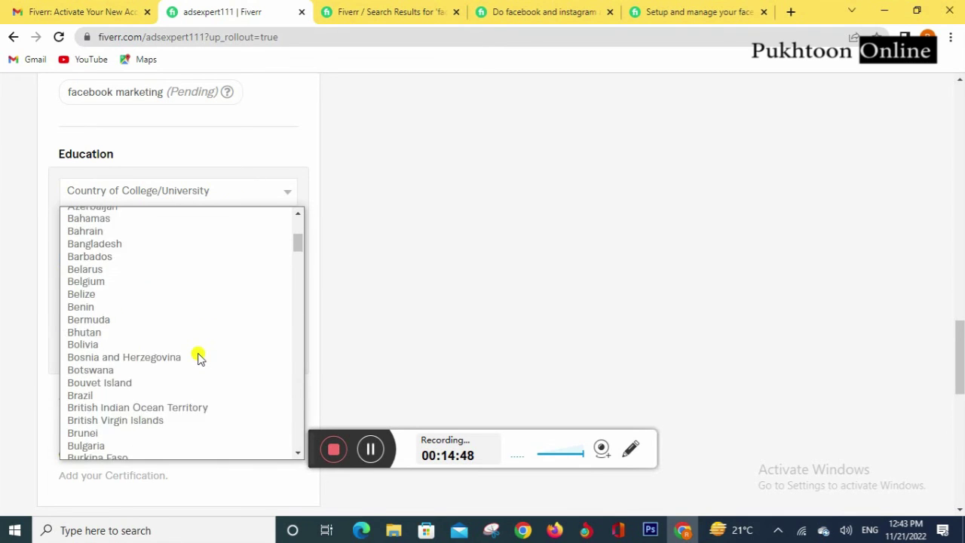
scroll(202, 284, "up", 6)
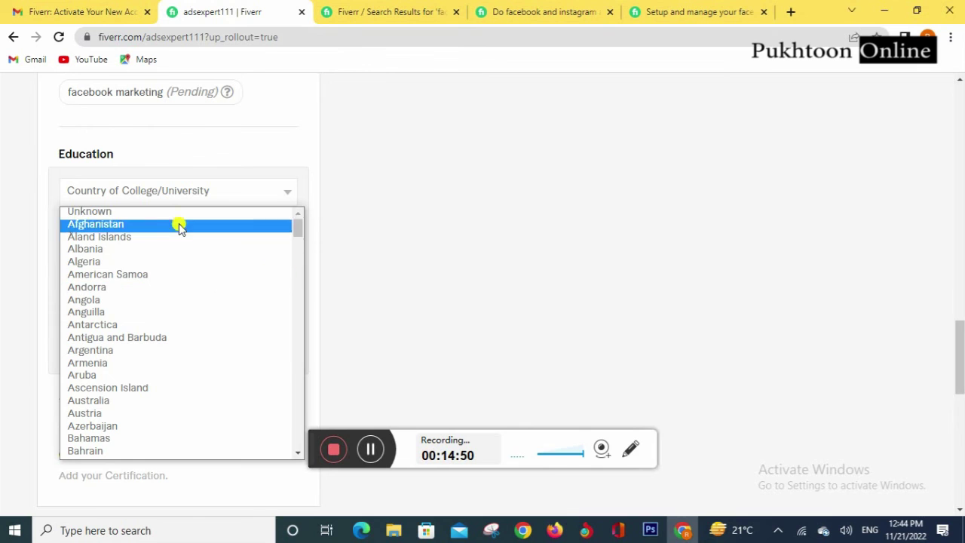
scroll(181, 250, "down", 8)
scroll(181, 249, "down", 7)
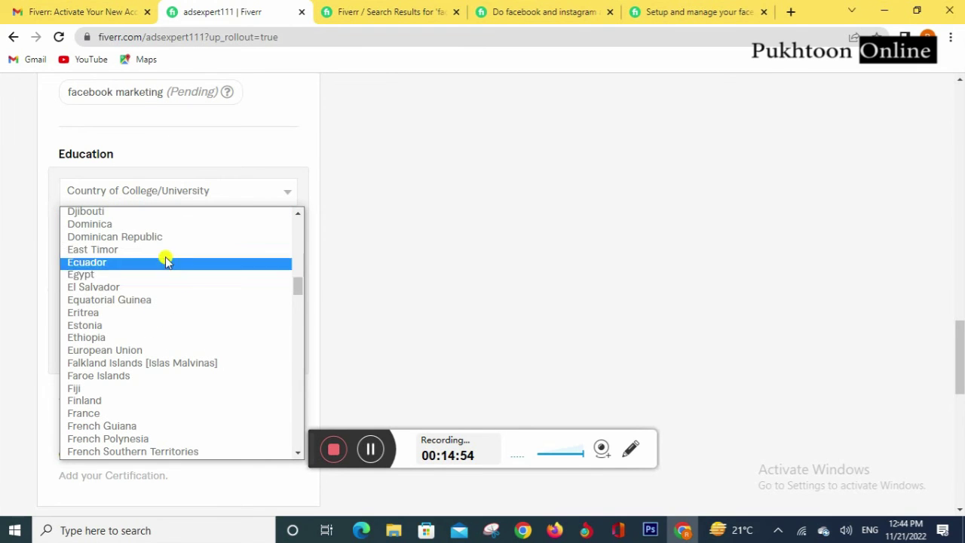
scroll(166, 260, "down", 18)
scroll(166, 271, "down", 1)
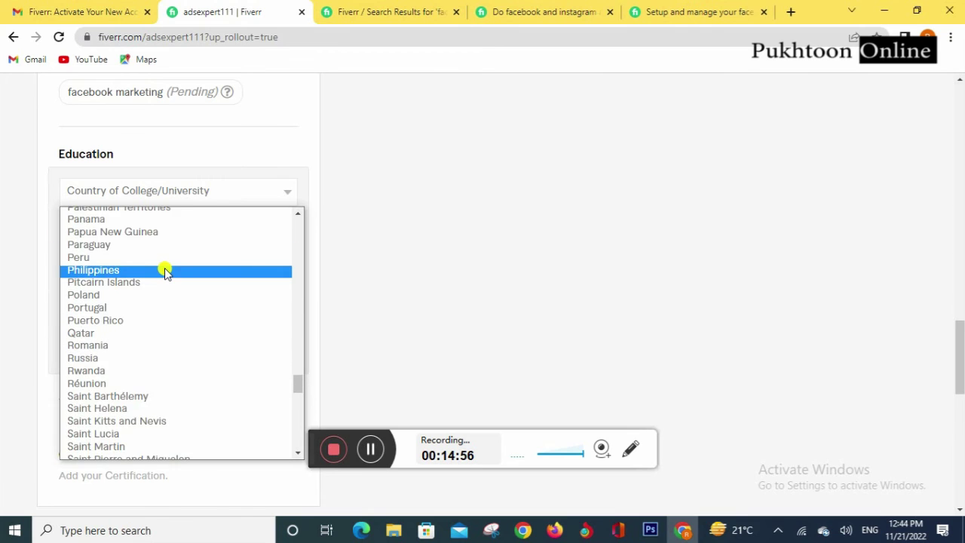
scroll(164, 269, "up", 2)
left_click(98, 329)
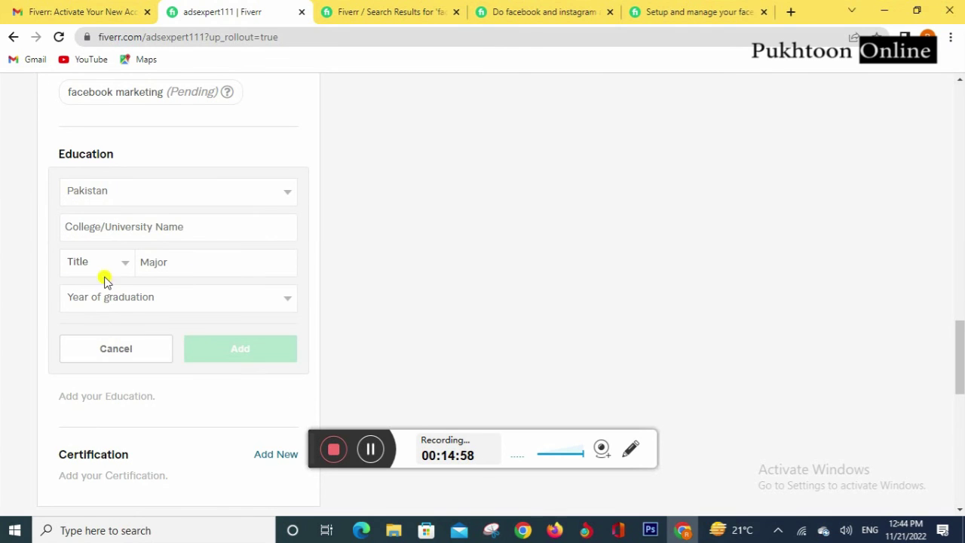
Step: Choose University Of Peshawar as the institution
left_click(105, 220)
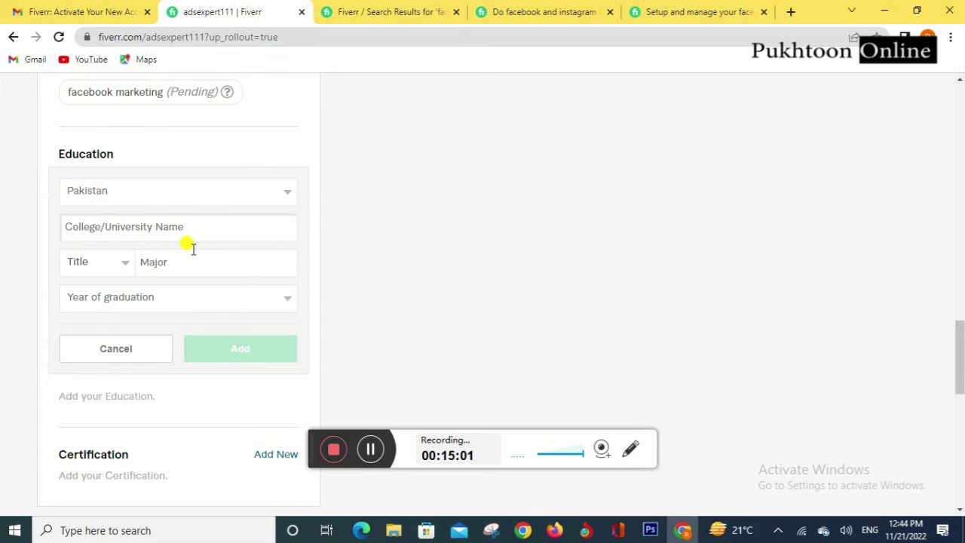
type("Pe")
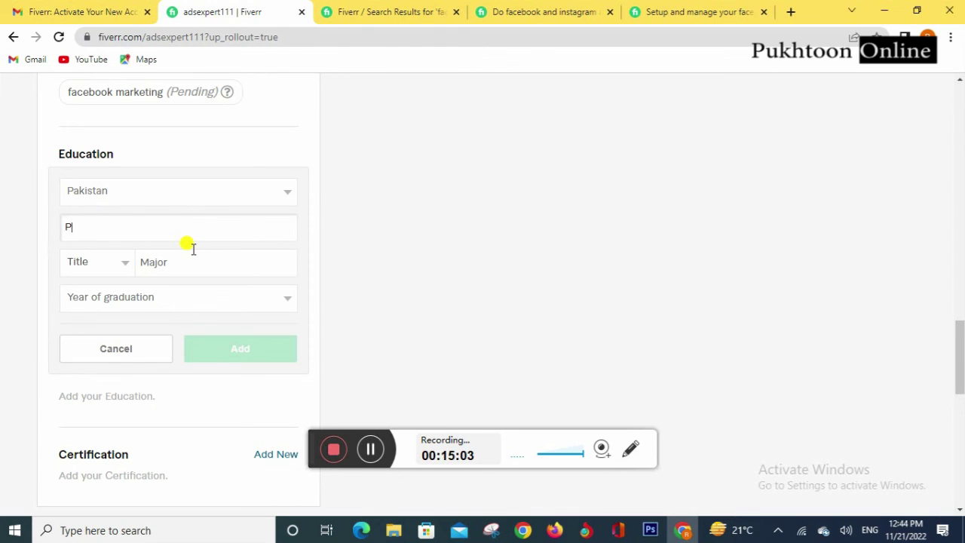
key("BackSpace")
key("BackSpace")
type("Univeris")
key("BackSpace")
key("BackSpace")
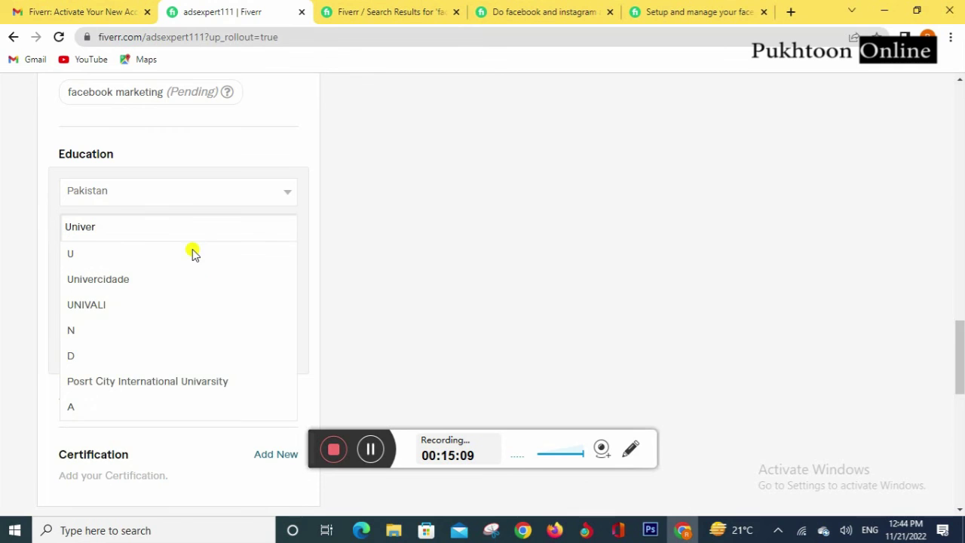
type("sity F")
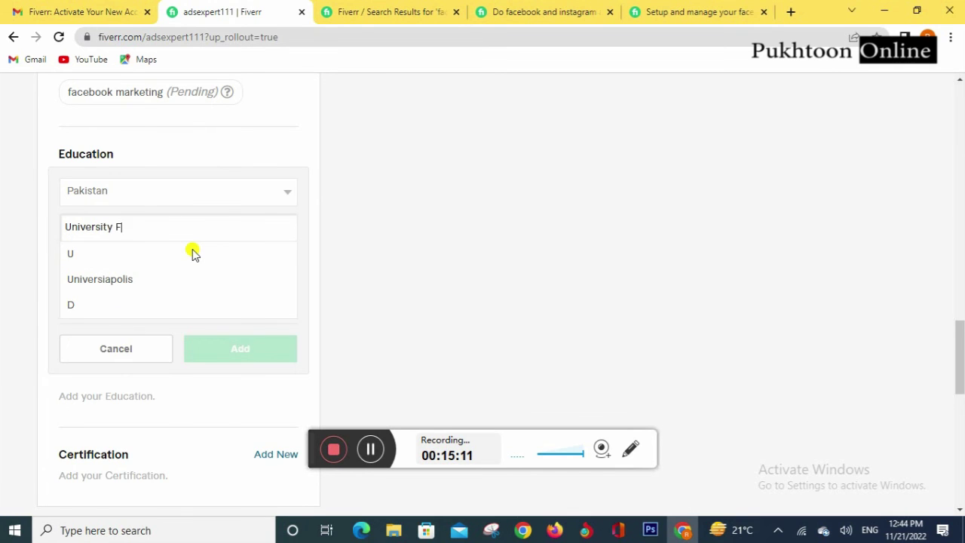
key("BackSpace")
type("Of ")
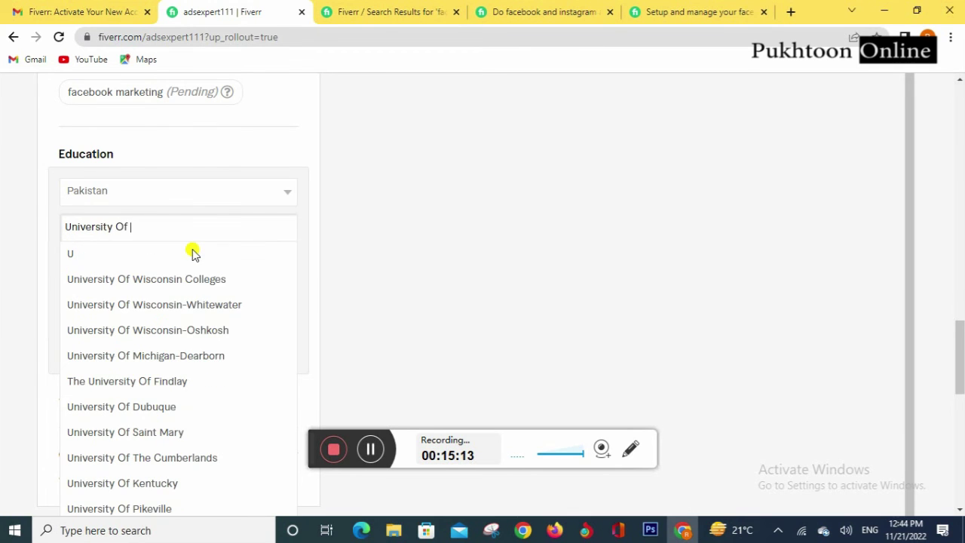
type("E")
key("BackSpace")
type("Peshawa")
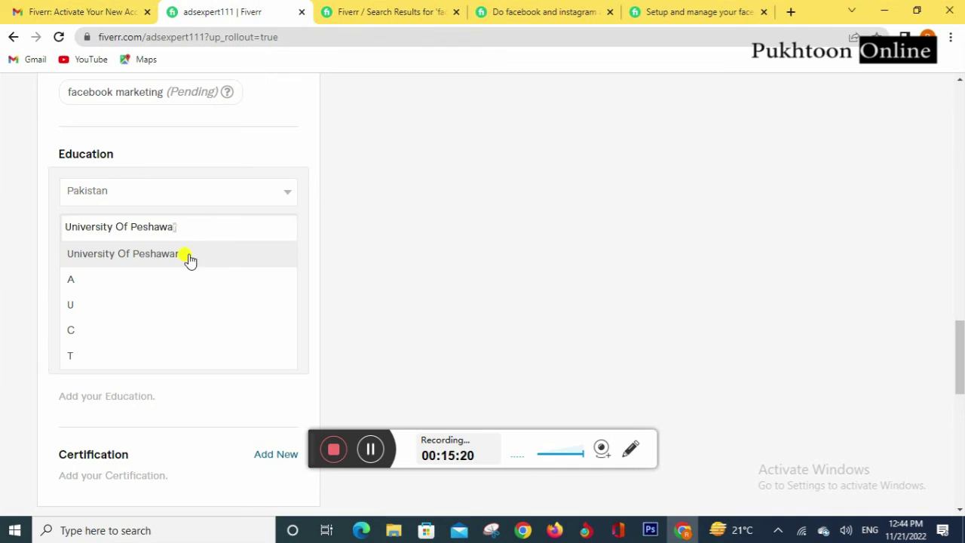
left_click(193, 257)
Step: Set title Other, major Computer Science, graduation year 2014, and add the entry
left_click(100, 264)
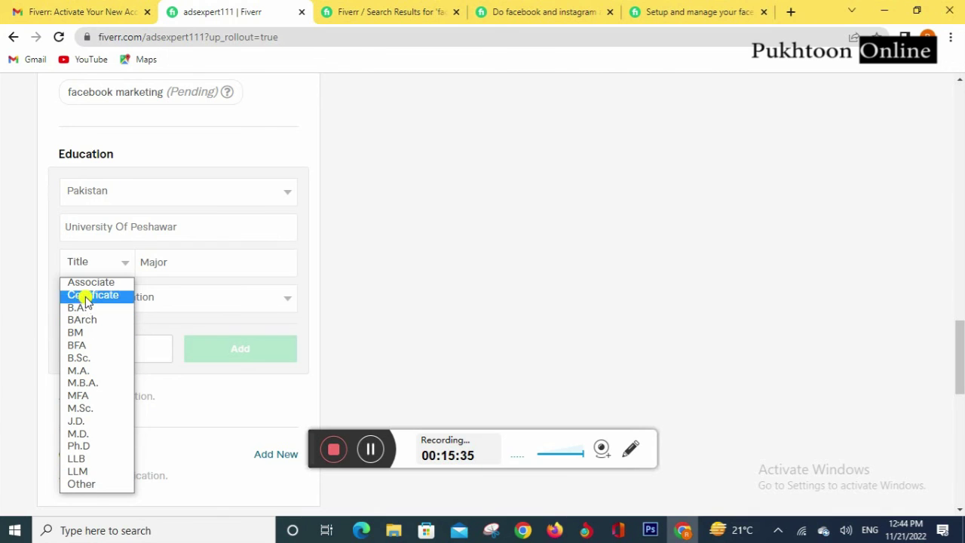
left_click(89, 486)
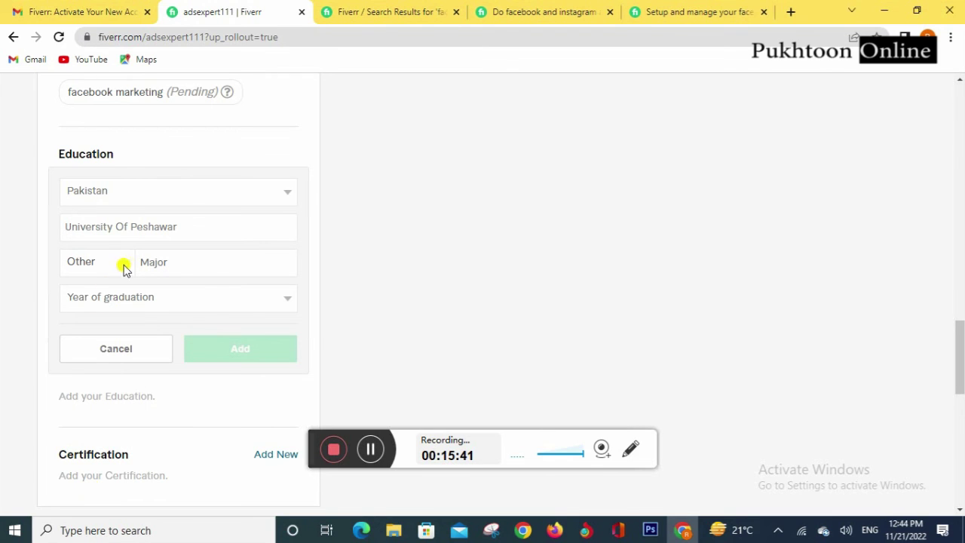
left_click(154, 257)
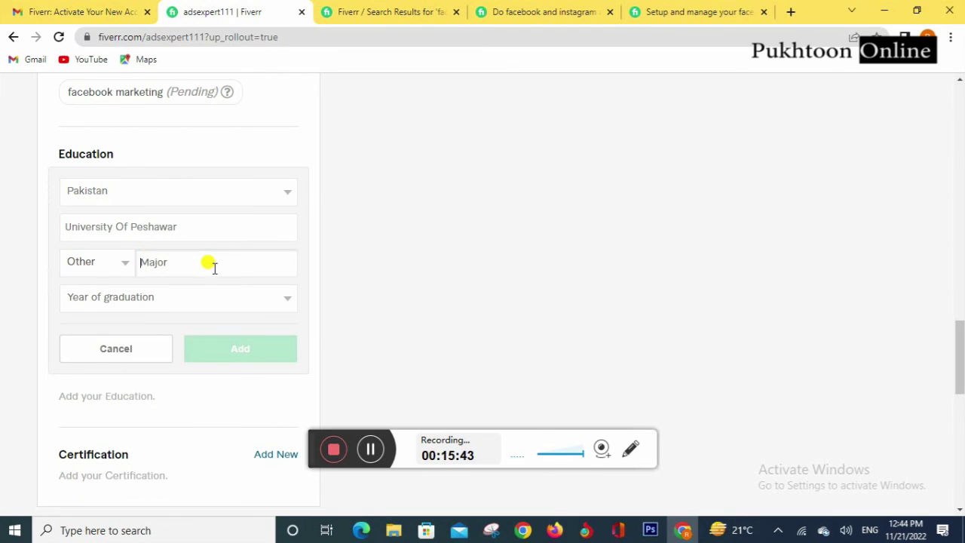
type("Com")
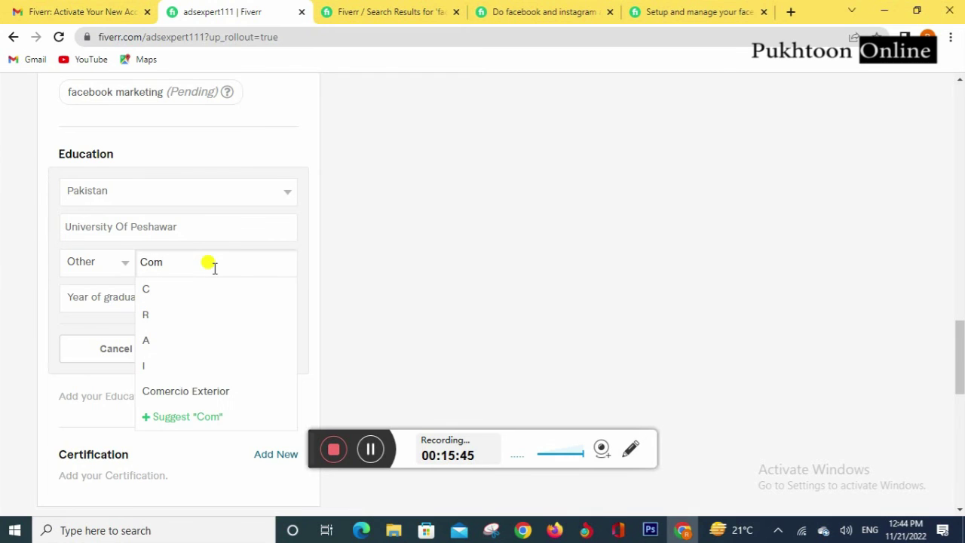
type("puter ")
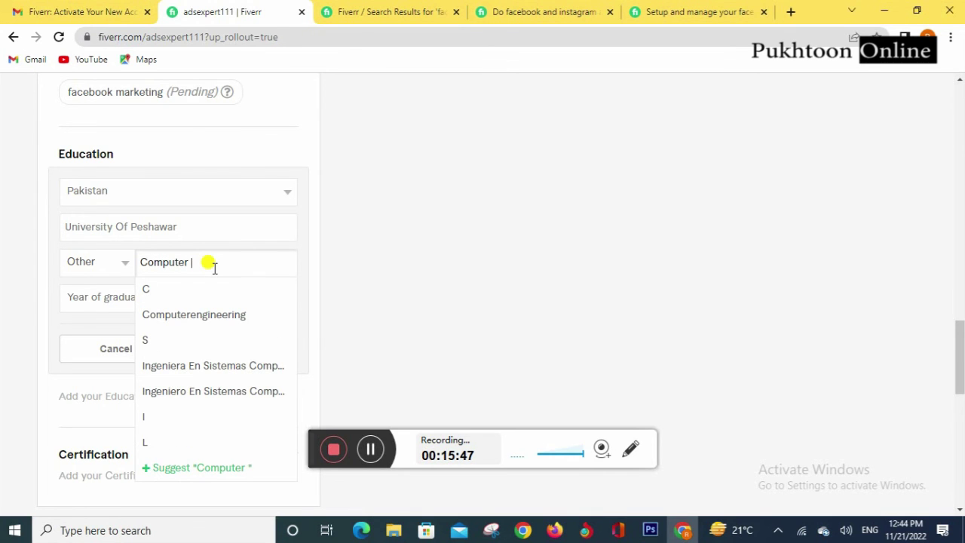
type("Science")
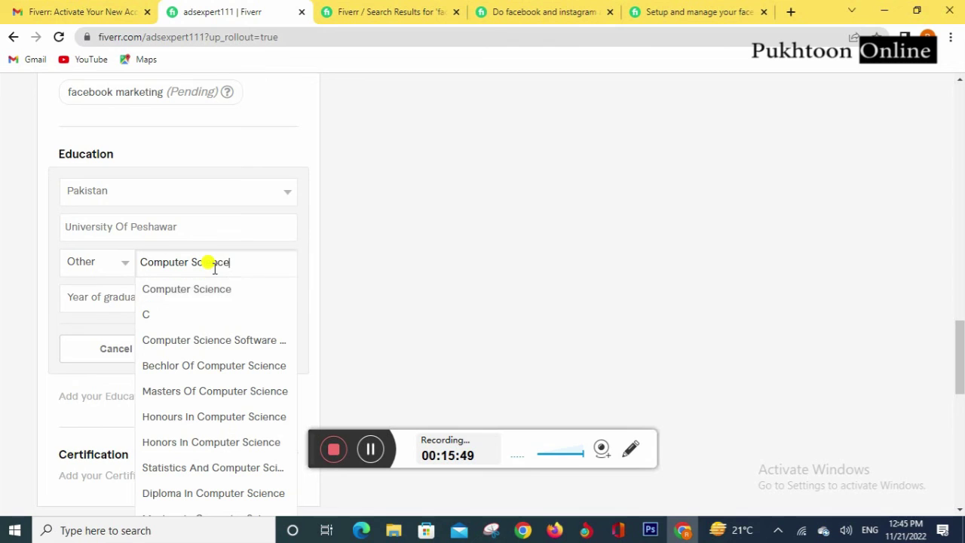
left_click(231, 290)
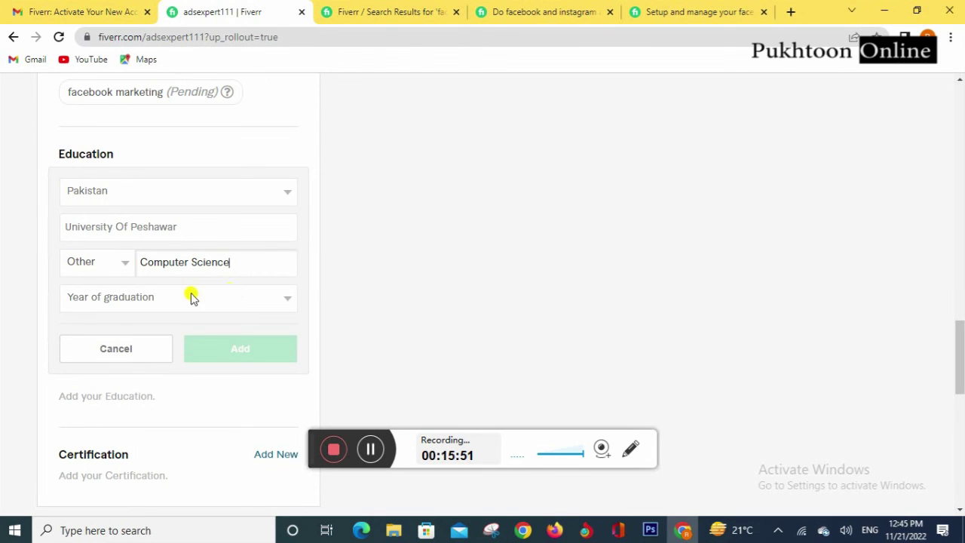
left_click(146, 297)
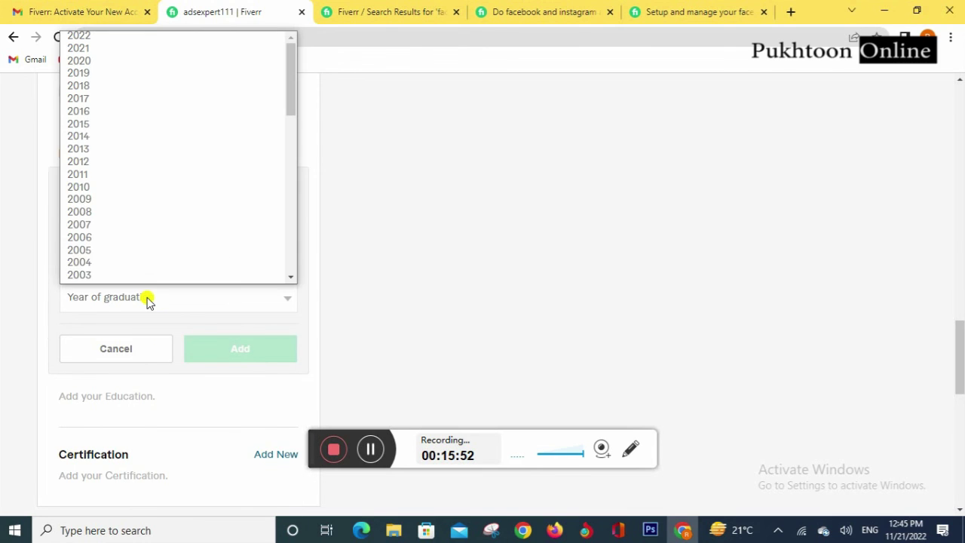
left_click(89, 136)
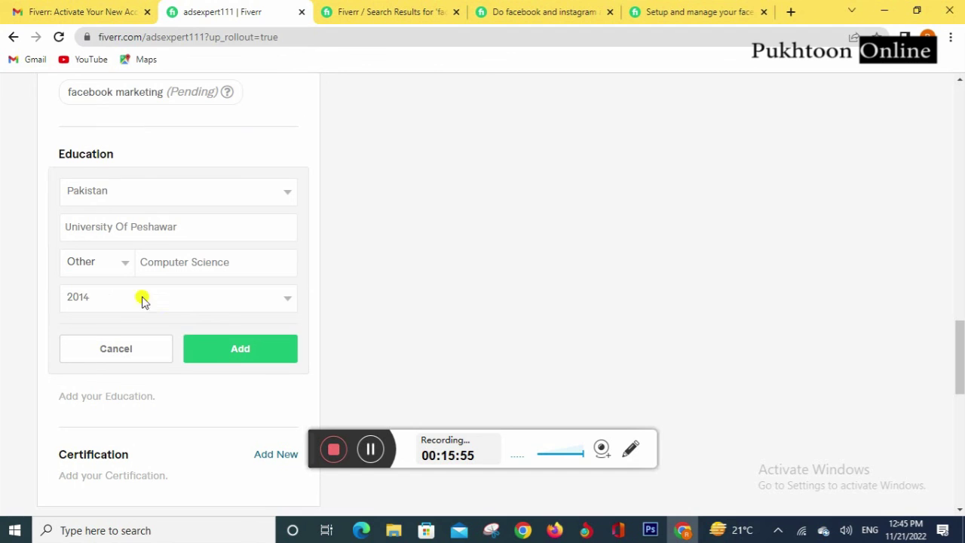
left_click(240, 350)
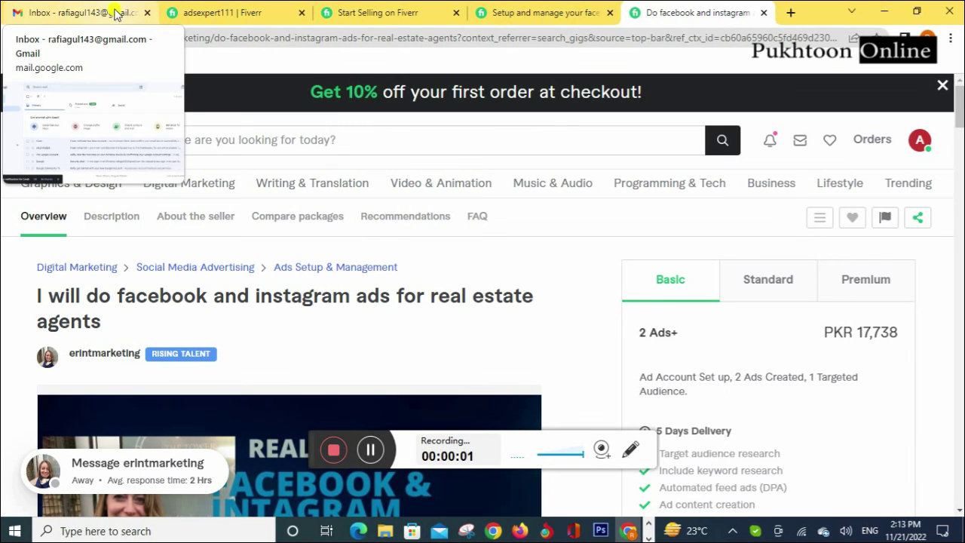
Step: Add a Digital Marketing certification from Digiskills, year 2019
left_click(224, 11)
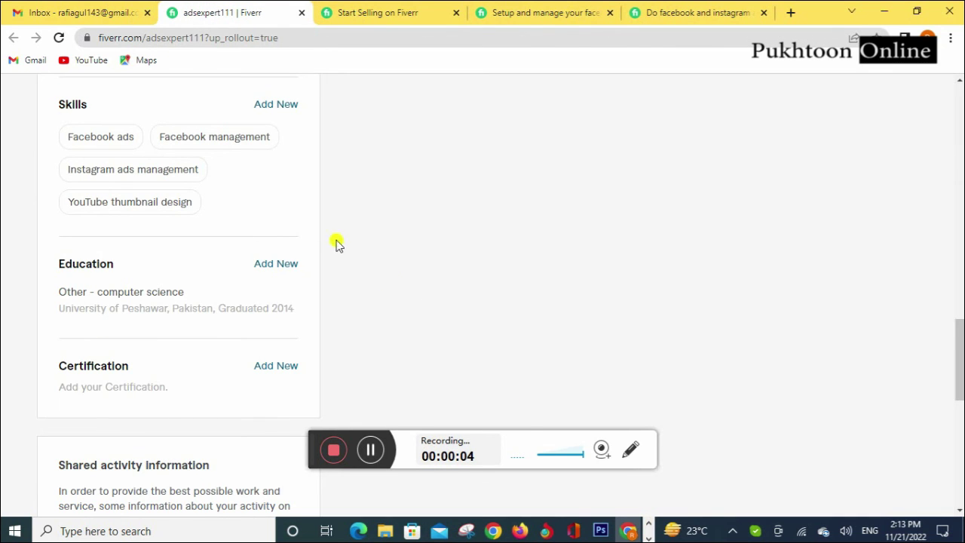
scroll(233, 285, "down", 1)
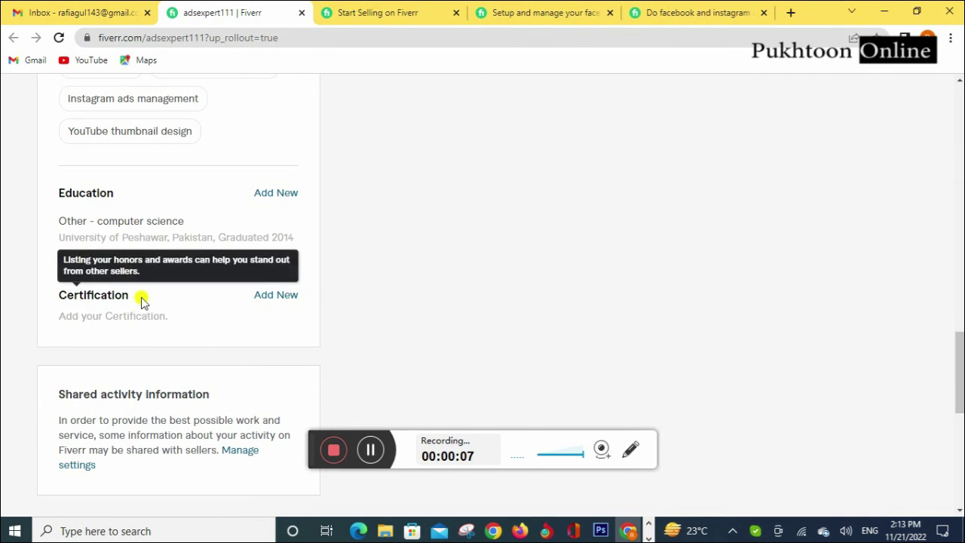
left_click(278, 297)
left_click(150, 332)
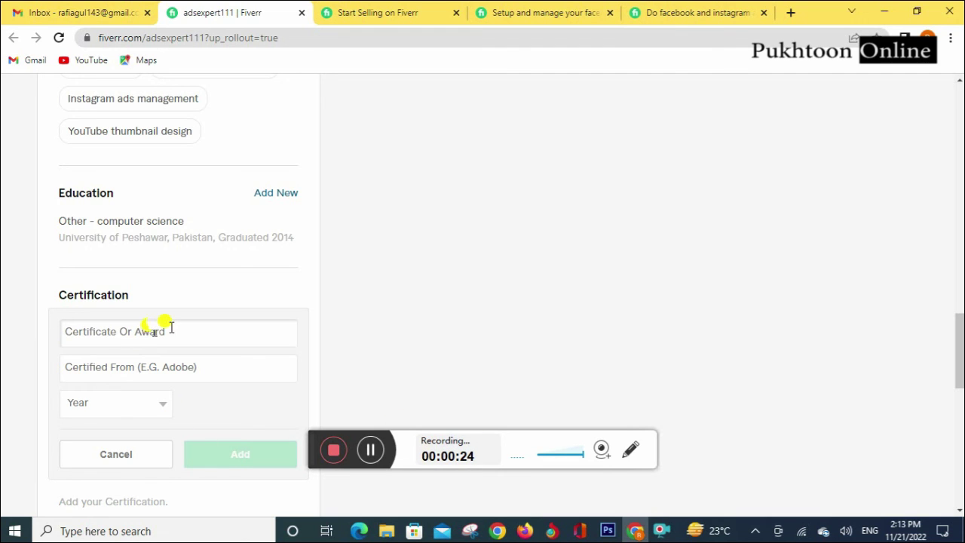
type("Digitm")
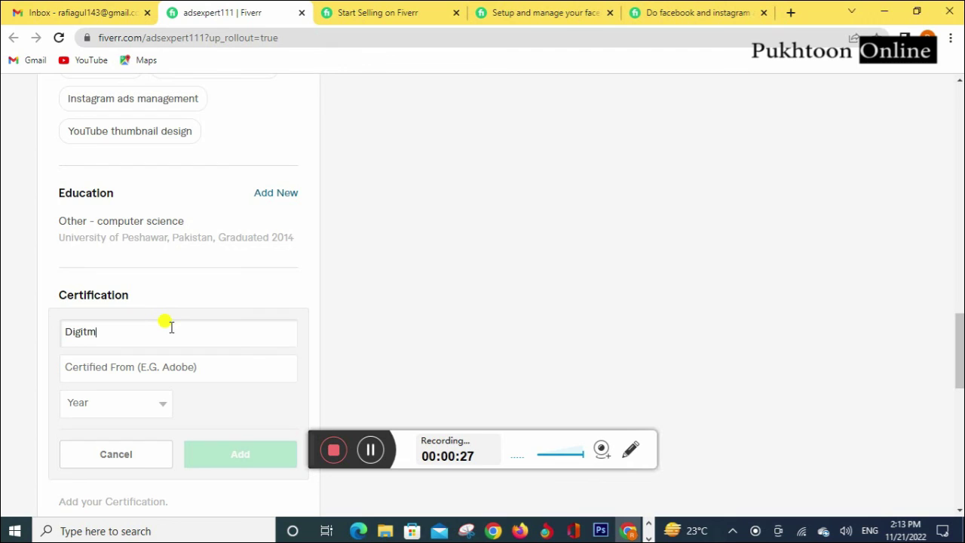
key("BackSpace")
type("al Marketing")
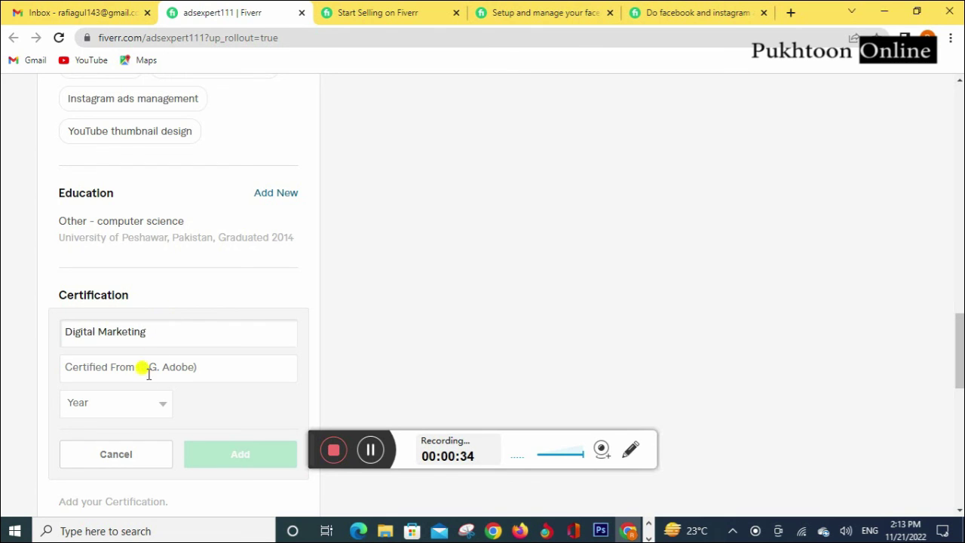
left_click(147, 365)
type("Di")
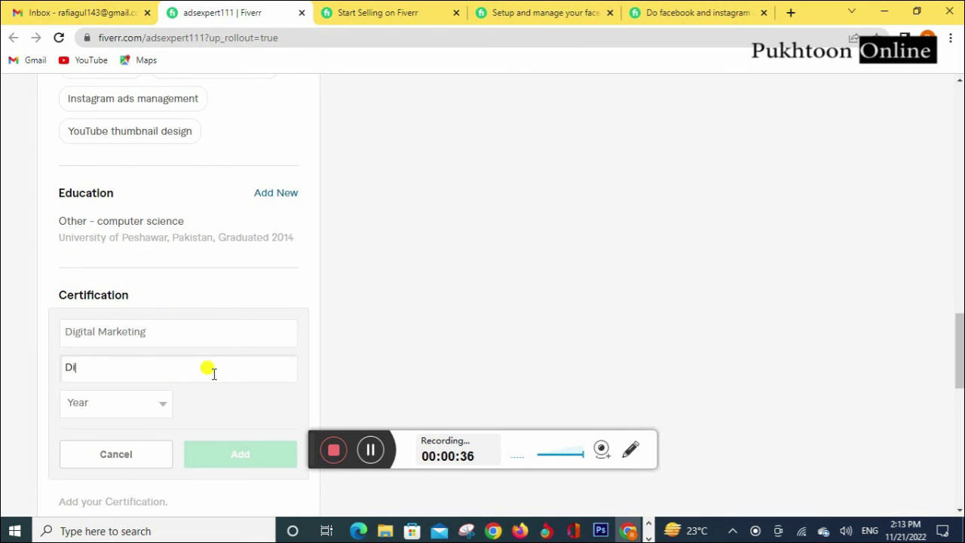
type("giskills")
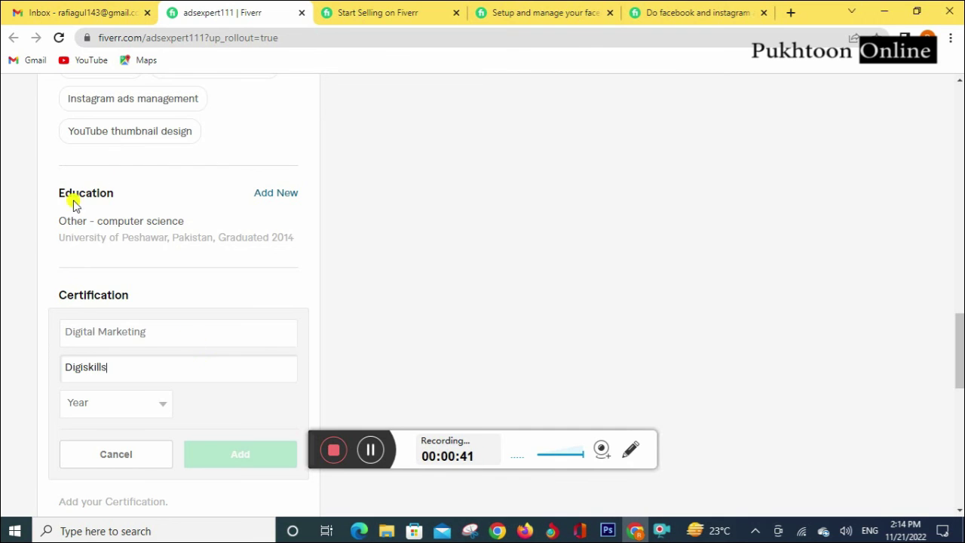
left_click(126, 403)
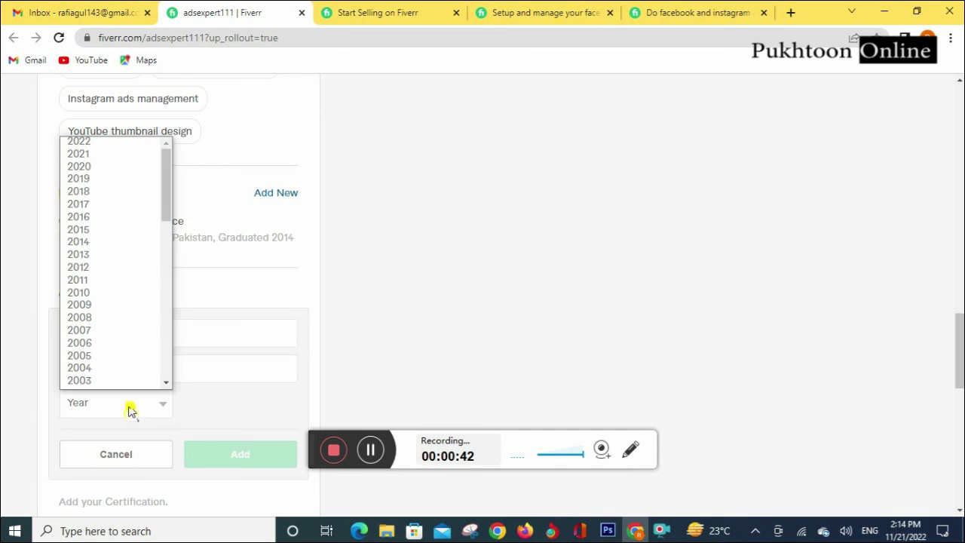
left_click(111, 179)
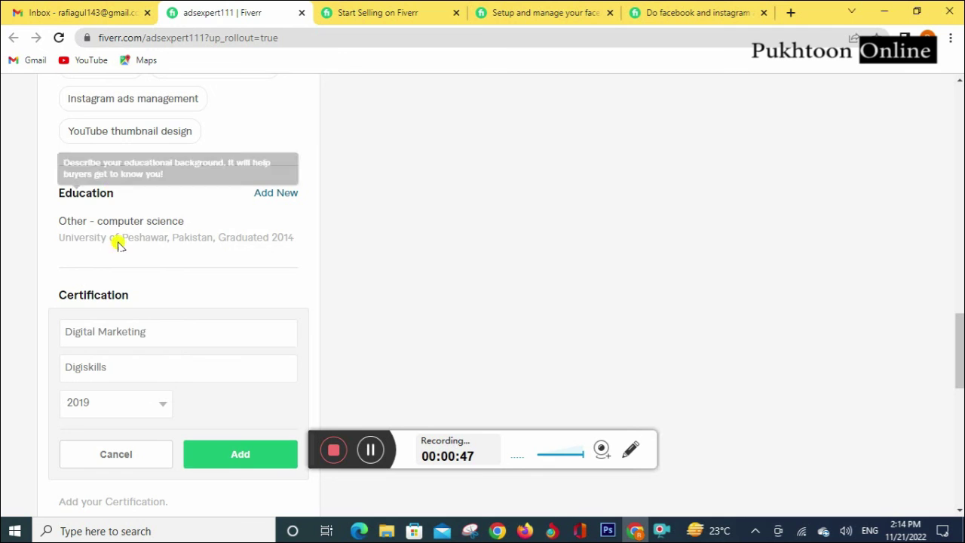
left_click(236, 466)
Step: Open a blank form for a second certification
scroll(249, 393, "down", 2)
scroll(249, 393, "down", 2)
scroll(227, 362, "up", 4)
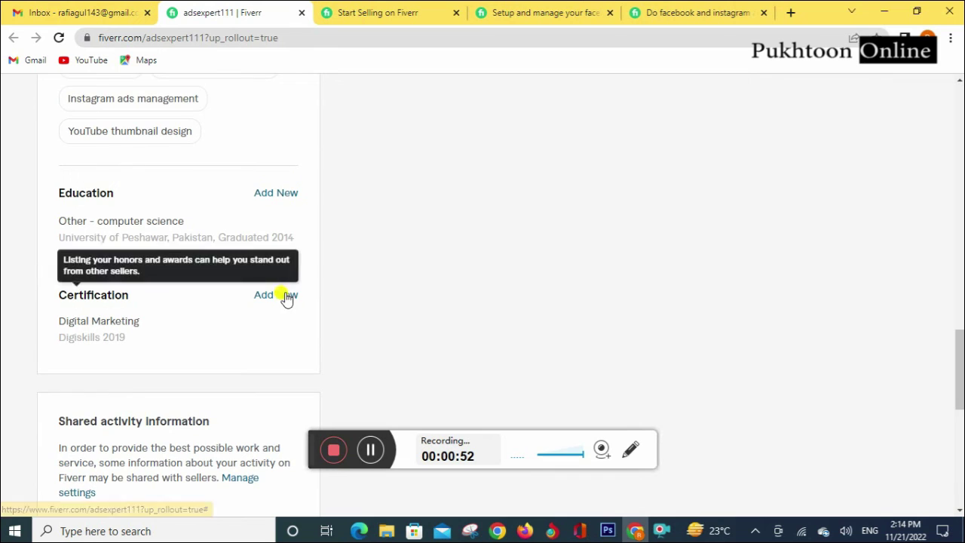
left_click(286, 297)
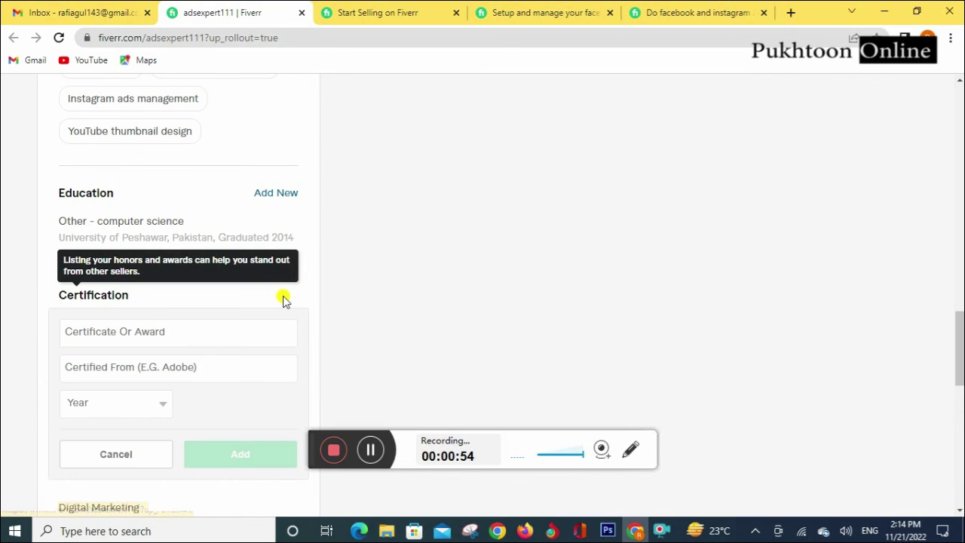
Step: Enter The Fundamental Of Digital Marketing, certified from Coursera, 2019, and add it
left_click(157, 333)
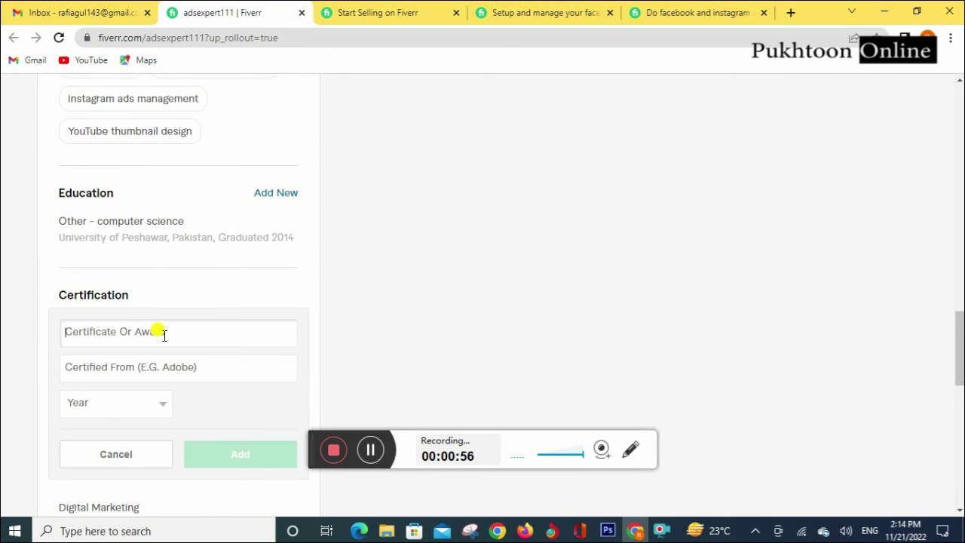
type("The")
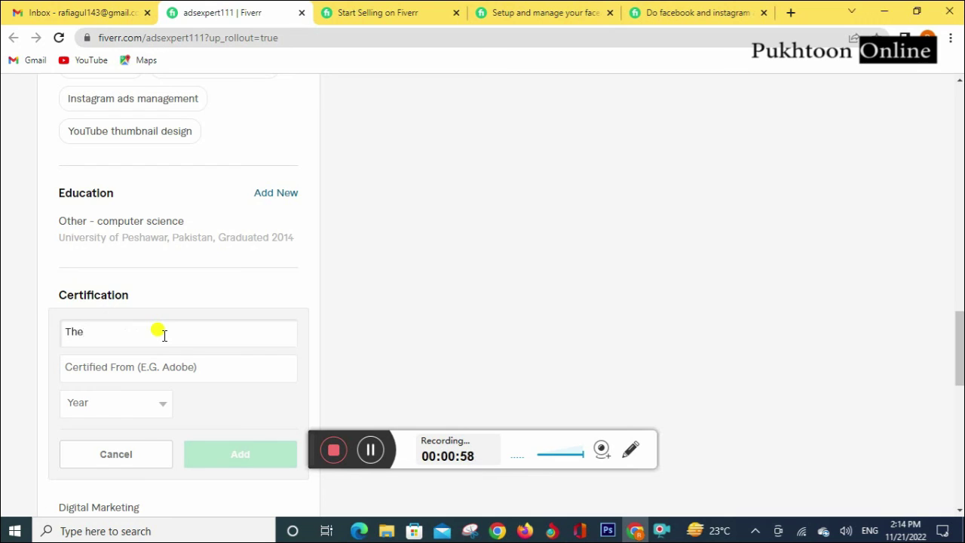
type(" Fud")
type("damental")
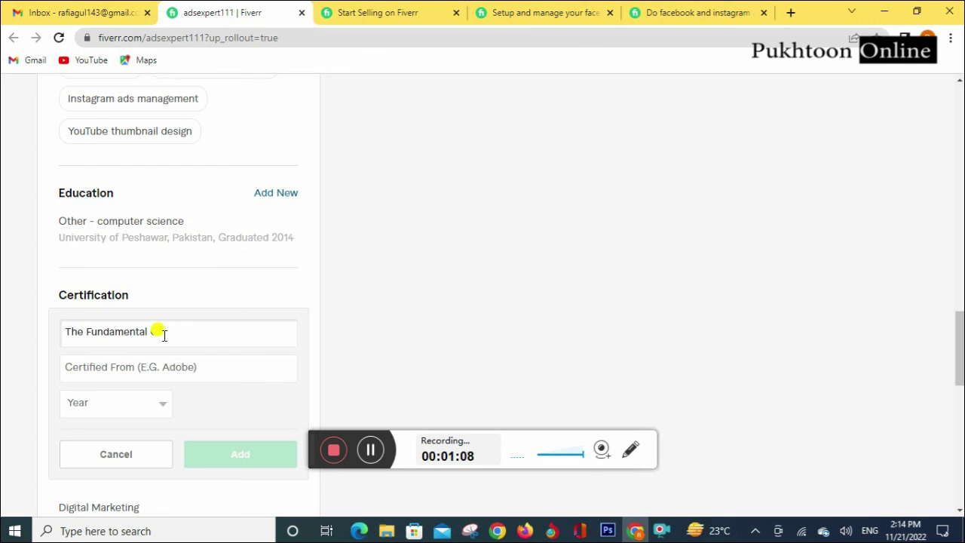
type("Digital Marketing")
left_click(145, 366)
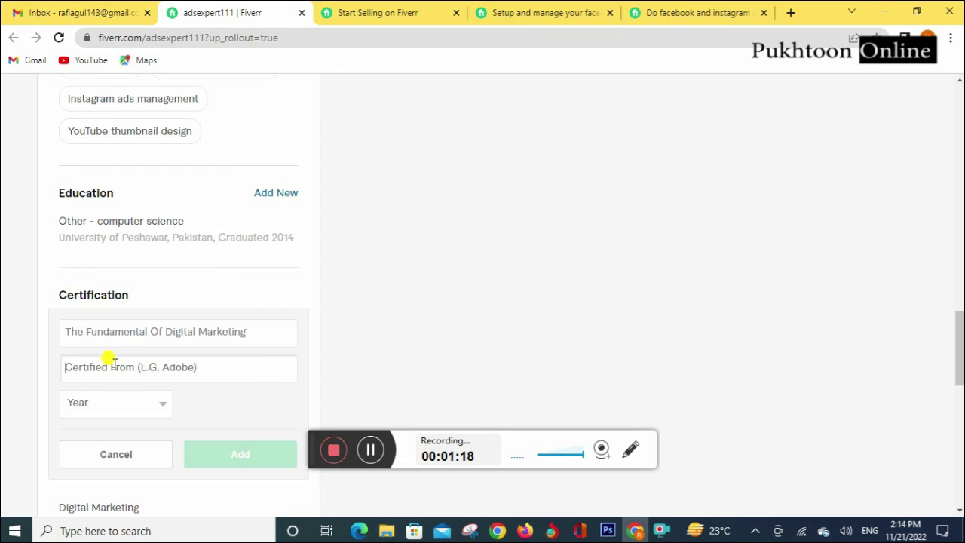
type("Cou")
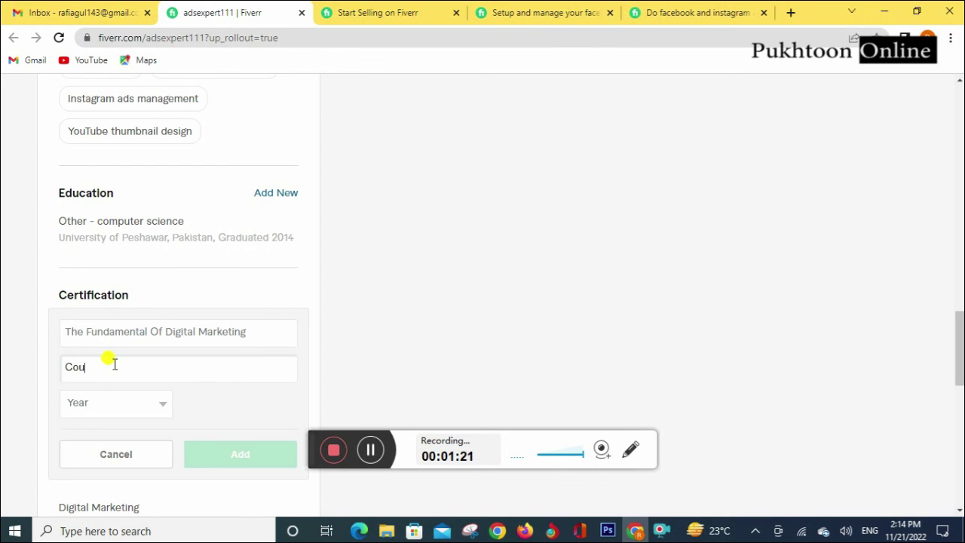
type("rse E")
type("ra")
left_click(161, 407)
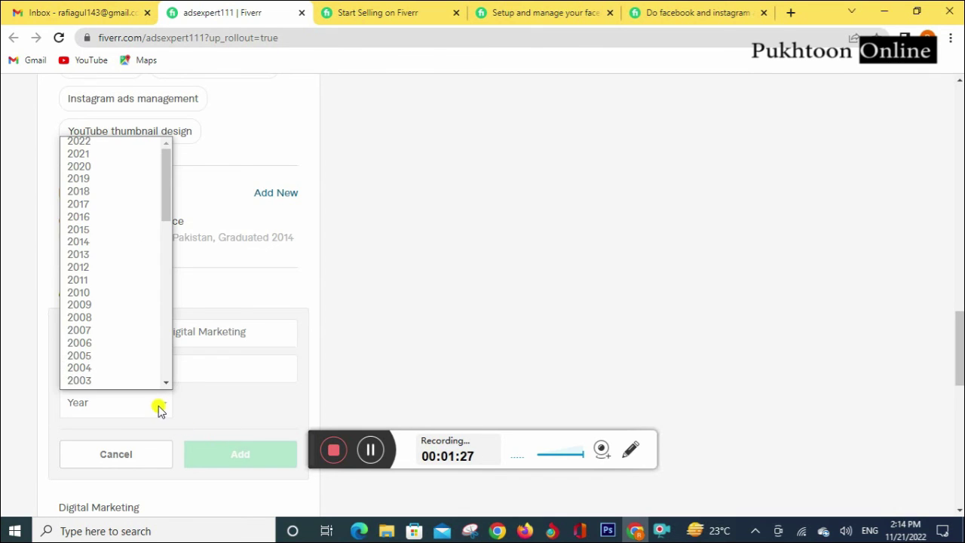
left_click(103, 179)
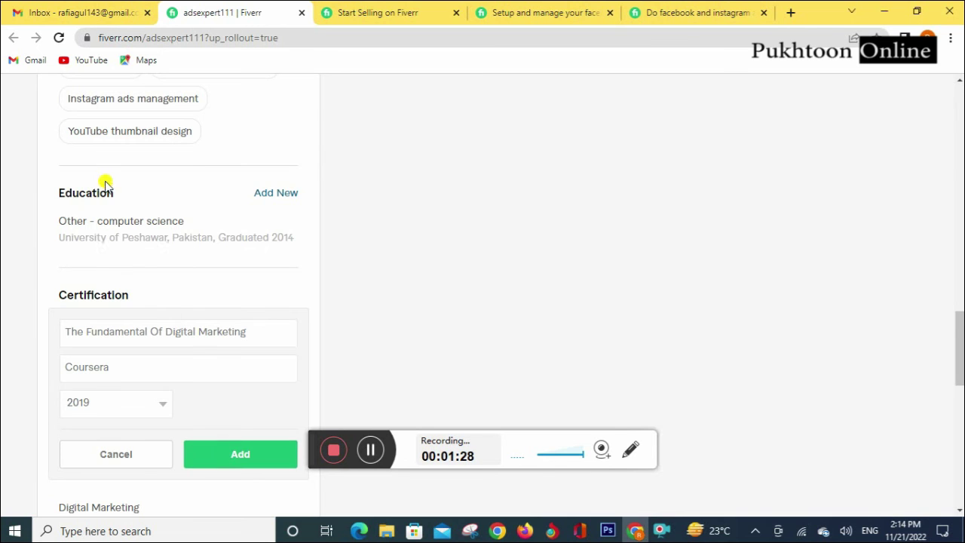
left_click(255, 456)
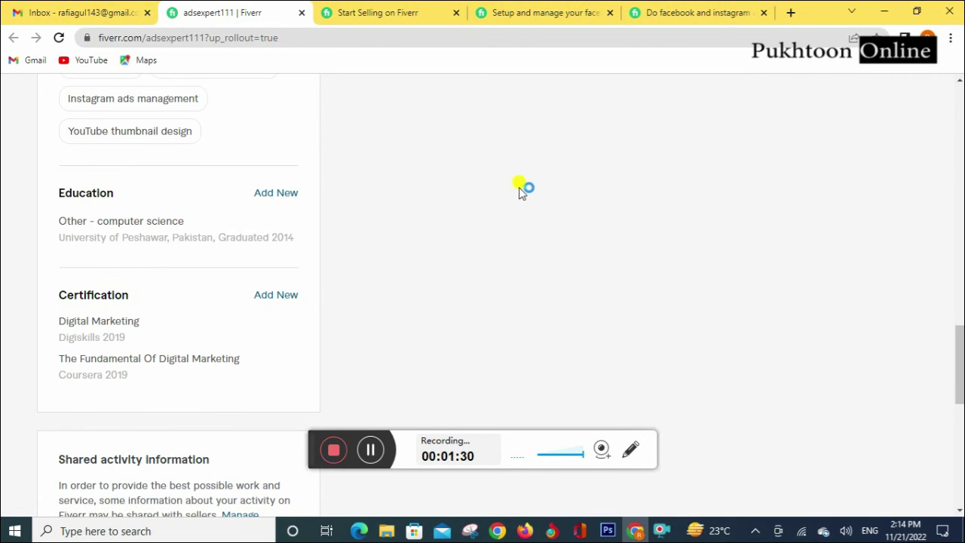
scroll(527, 218, "up", 10)
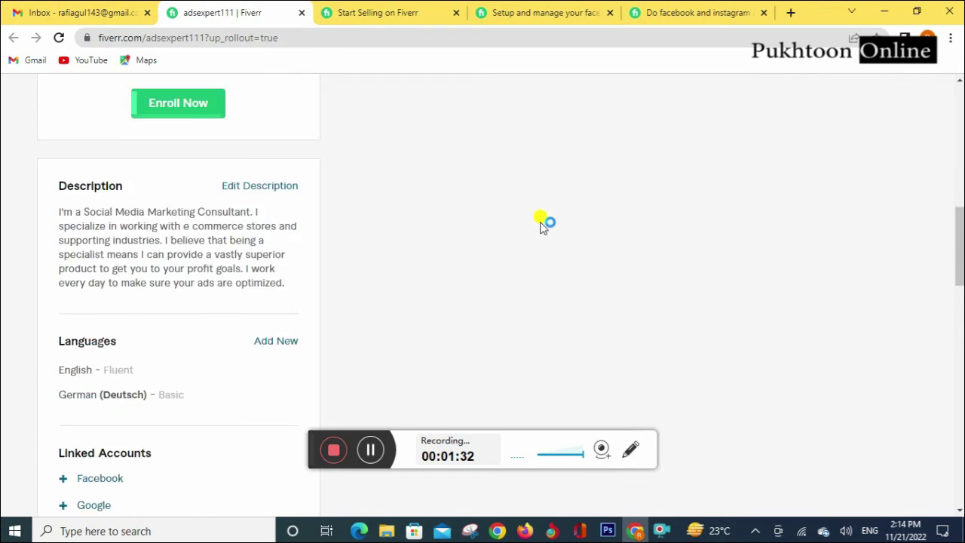
scroll(546, 218, "up", 8)
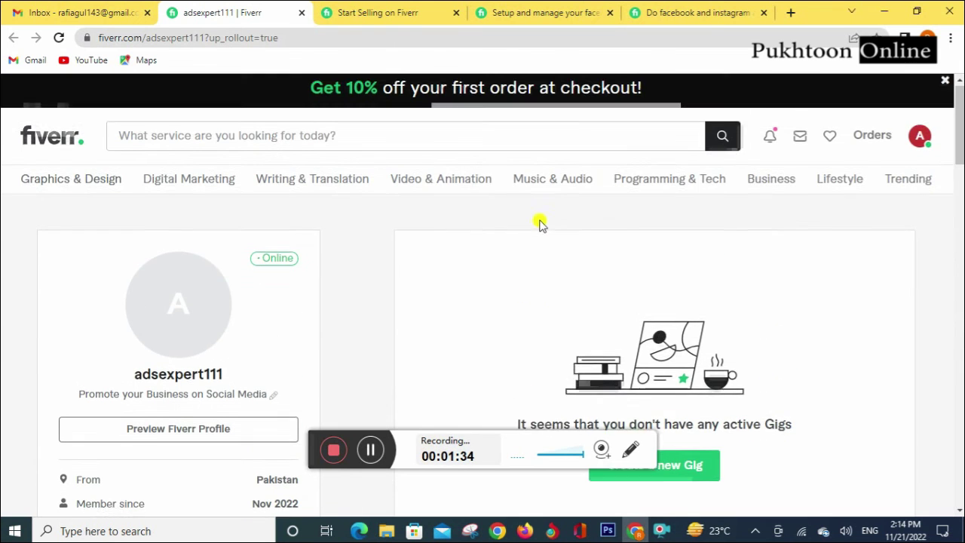
scroll(530, 230, "down", 4)
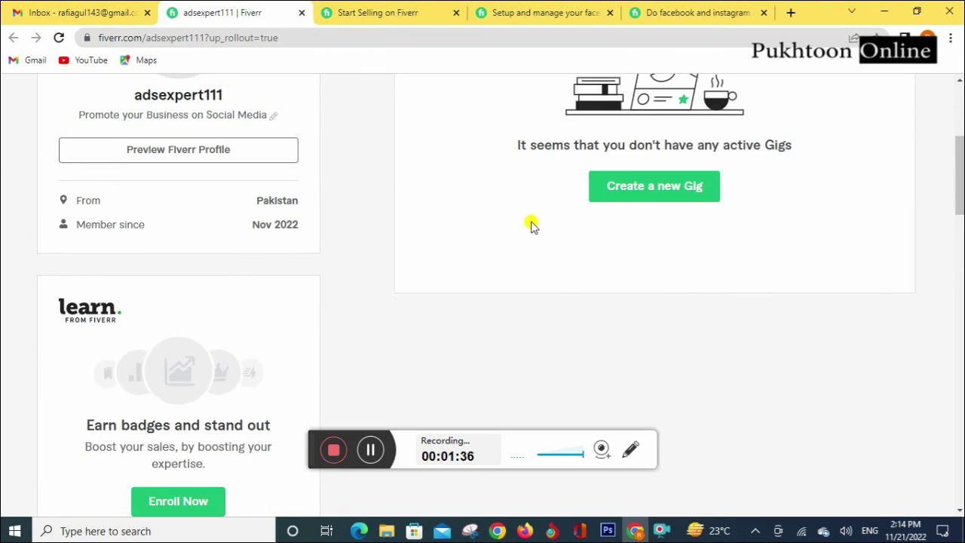
scroll(532, 224, "up", 3)
scroll(530, 224, "up", 1)
scroll(530, 224, "down", 3)
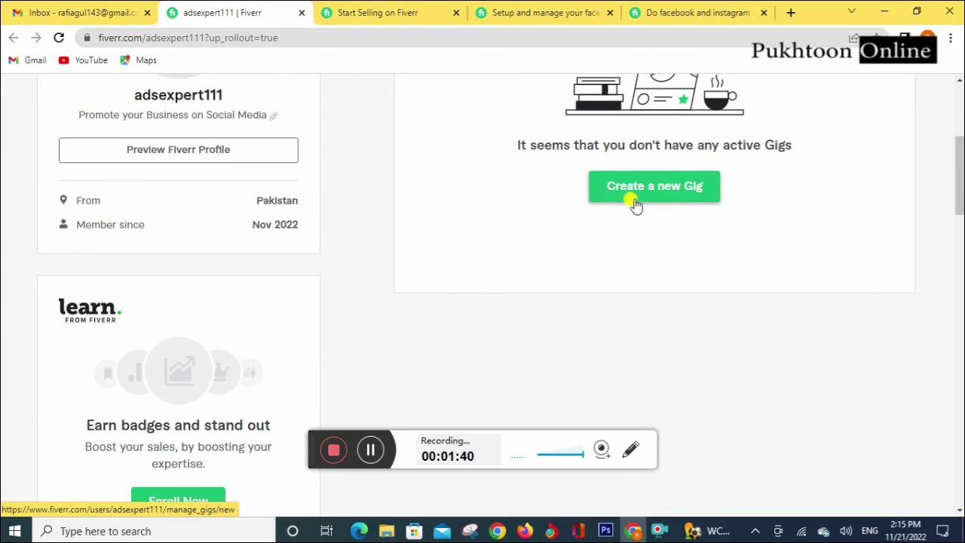
scroll(583, 226, "up", 4)
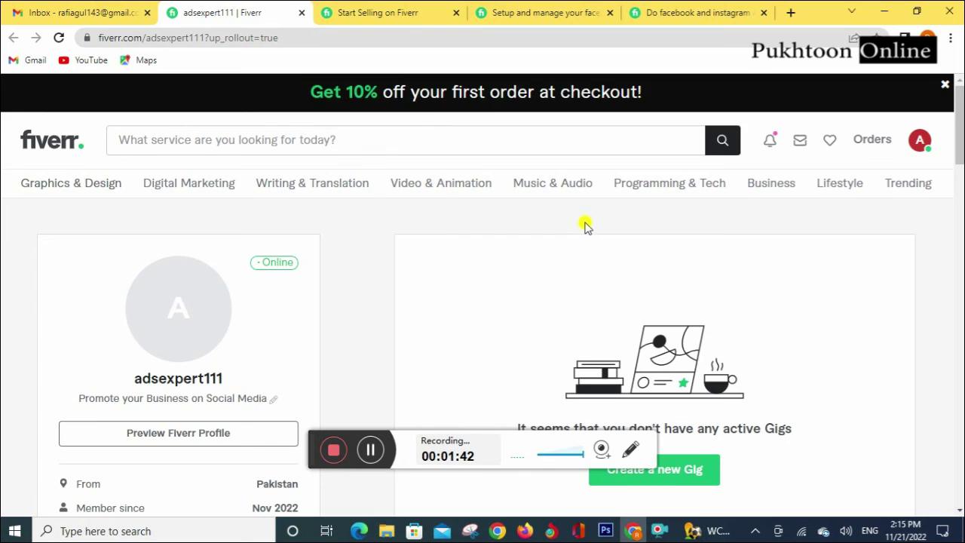
scroll(585, 228, "down", 3)
scroll(587, 233, "down", 2)
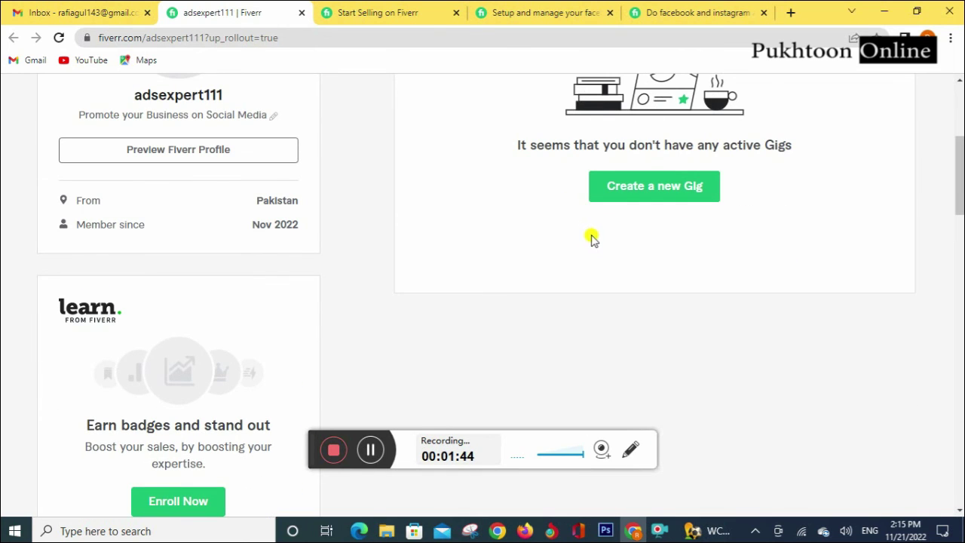
scroll(678, 175, "up", 4)
scroll(679, 178, "up", 1)
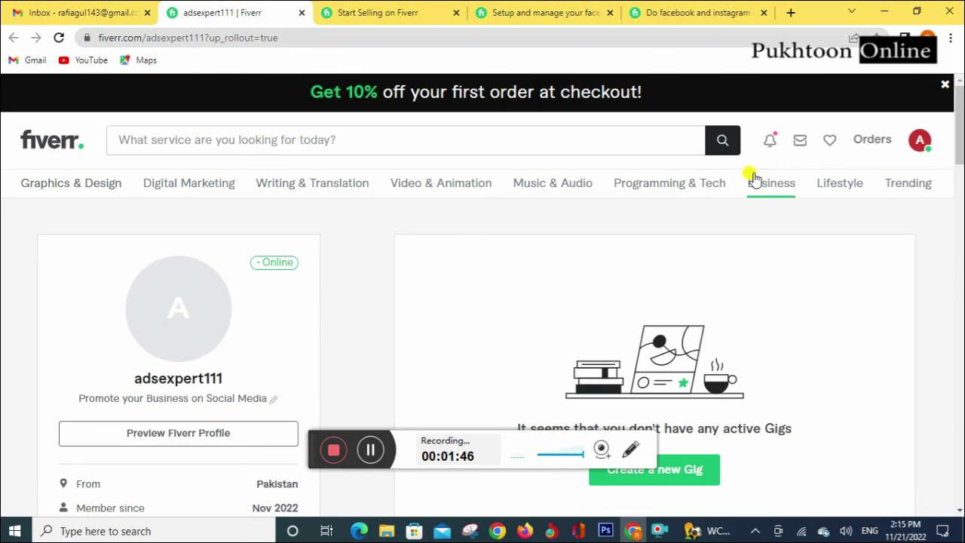
scroll(615, 302, "down", 2)
scroll(614, 302, "up", 2)
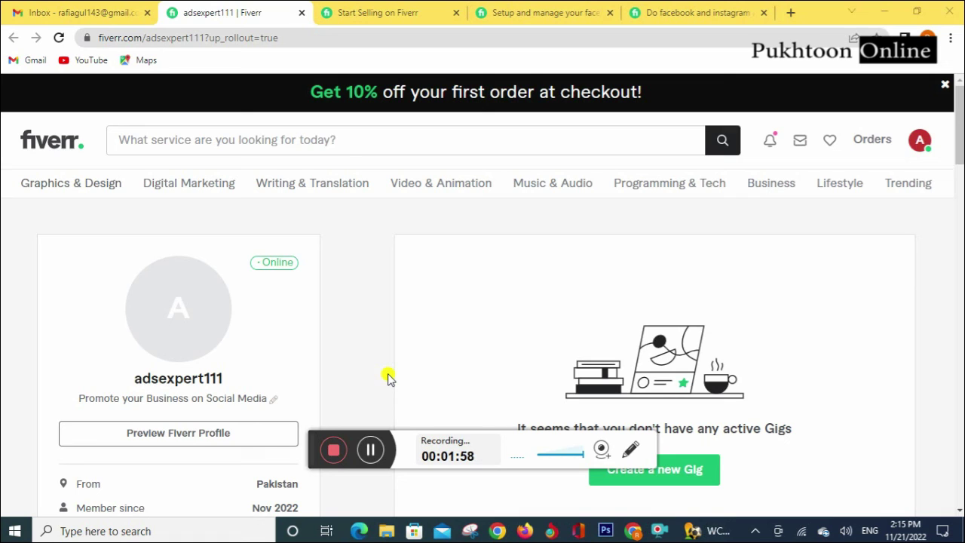
left_click(370, 450)
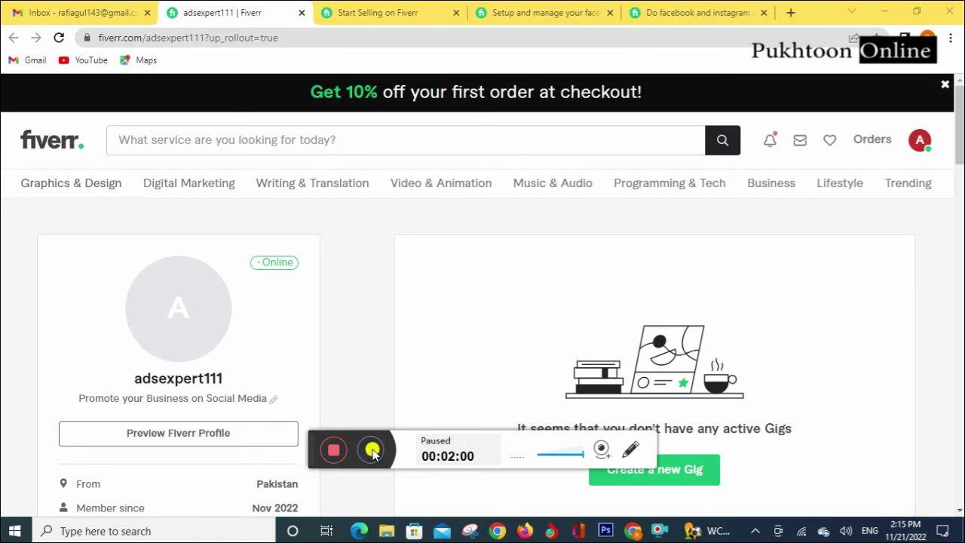